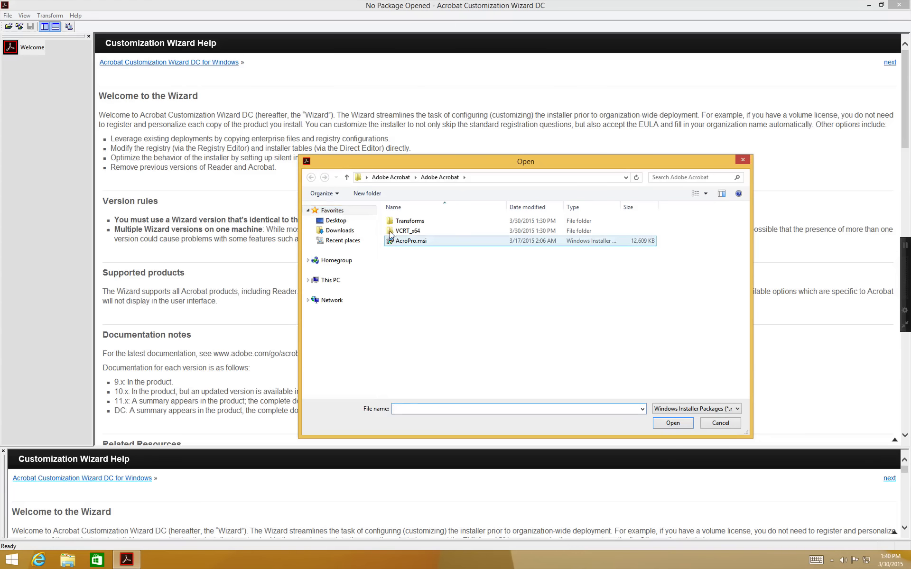
- Open the AcroPro.msi installer package from the Adobe Acrobat folder
{"action": "left_click", "coordinate": [411, 240]}
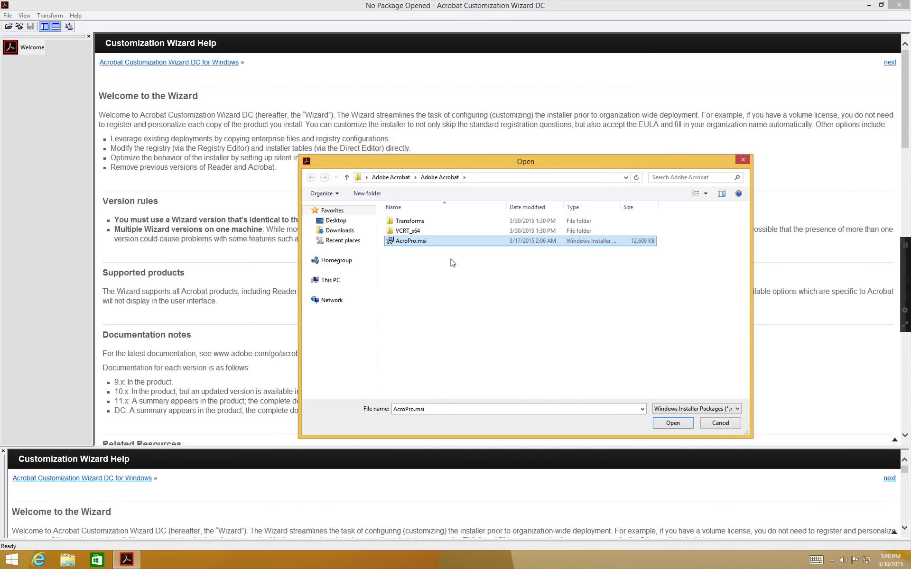
{"action": "left_click", "coordinate": [669, 421]}
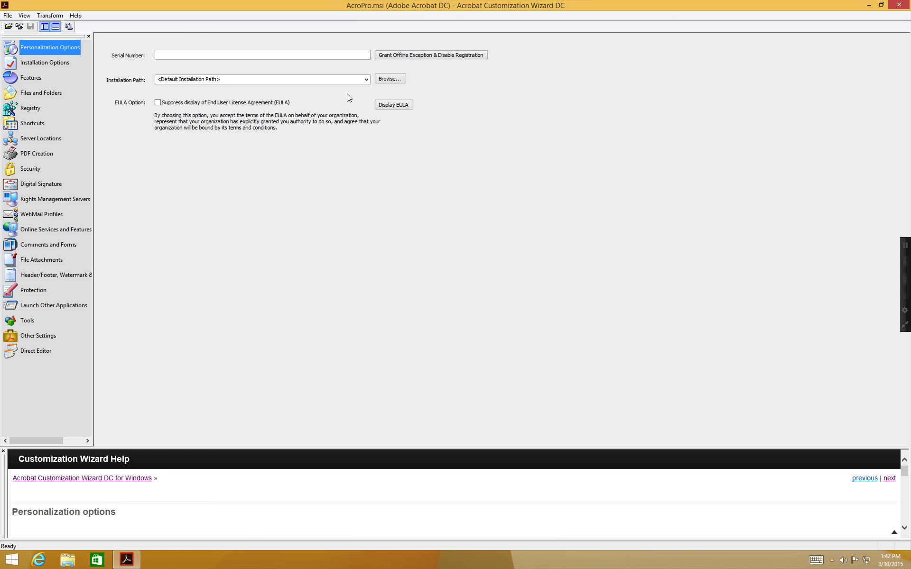
- Display the End User License Agreement from the personalization options and close its browser window
{"action": "left_click", "coordinate": [382, 102]}
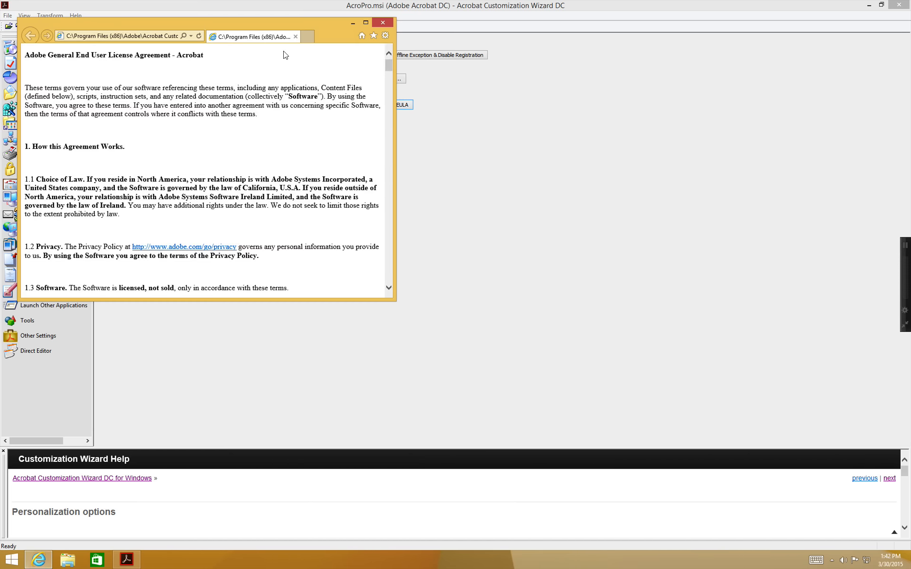
{"action": "left_click", "coordinate": [382, 22]}
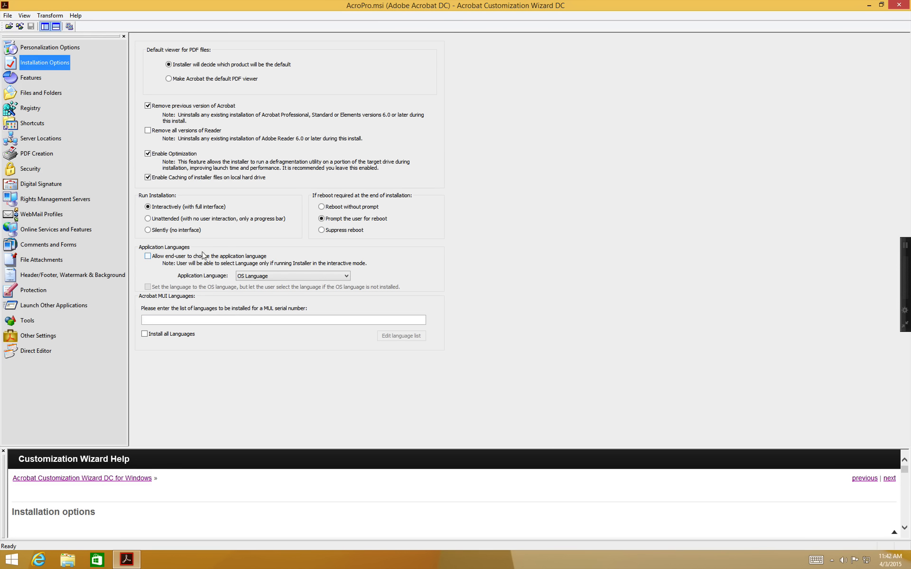
- Try allowing end users to choose the application language, turn that option off again, and review the available application languages
{"action": "left_click", "coordinate": [143, 255]}
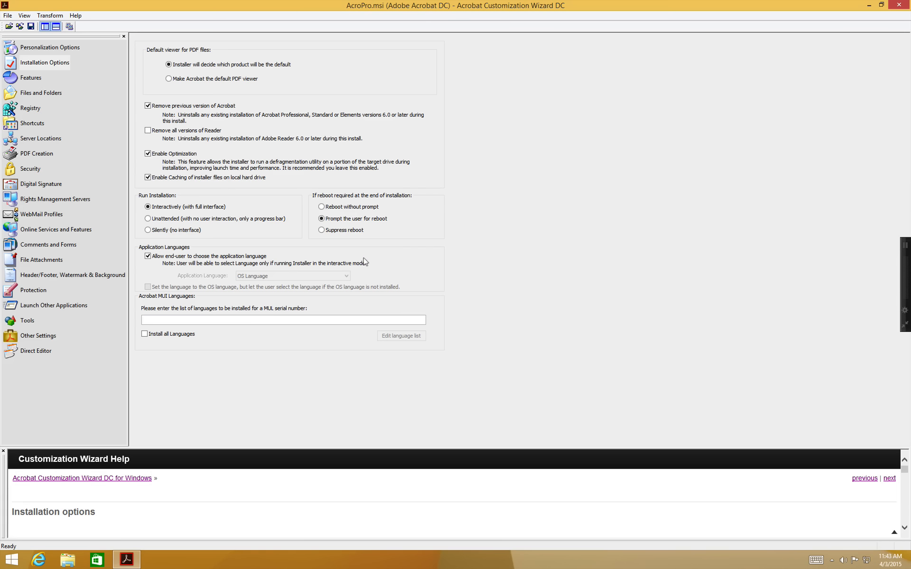
{"action": "left_click", "coordinate": [146, 256]}
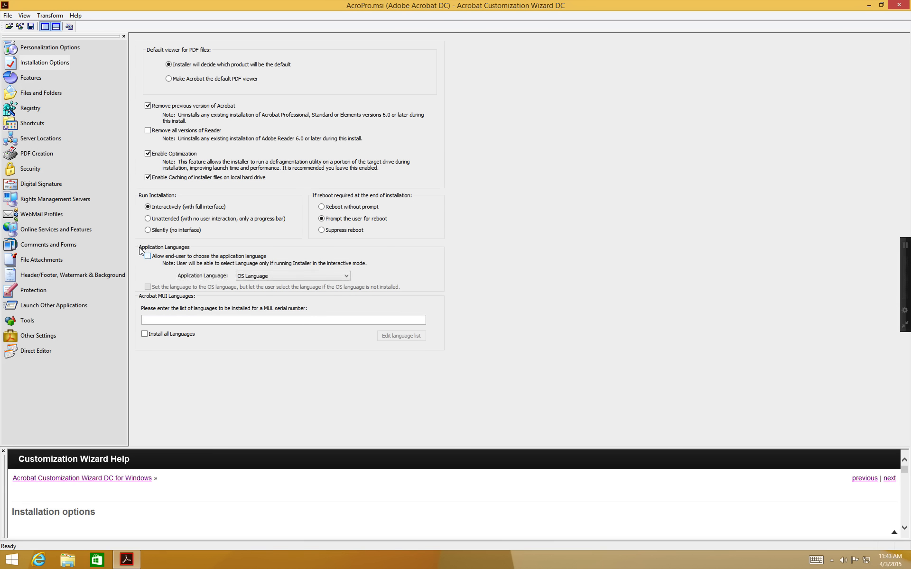
{"action": "left_click", "coordinate": [271, 274]}
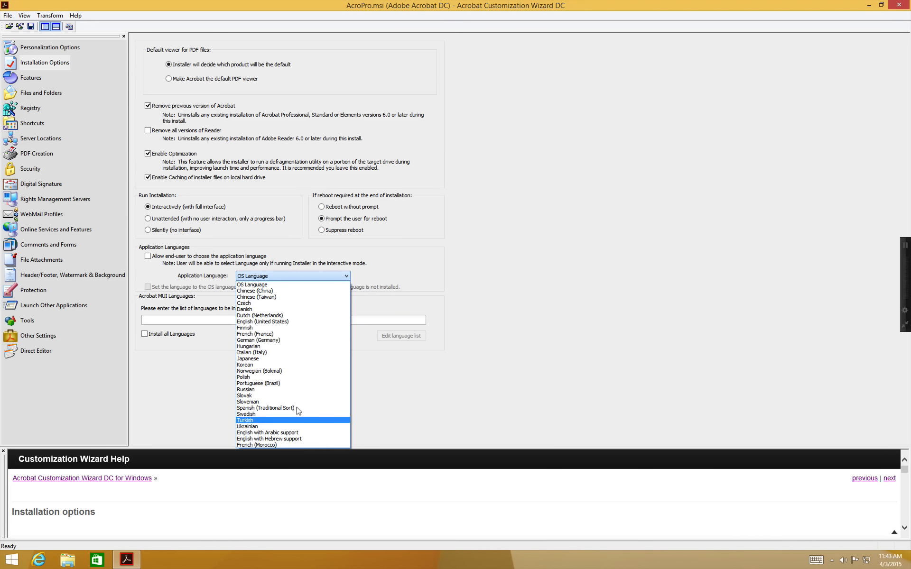
{"action": "left_click", "coordinate": [371, 260]}
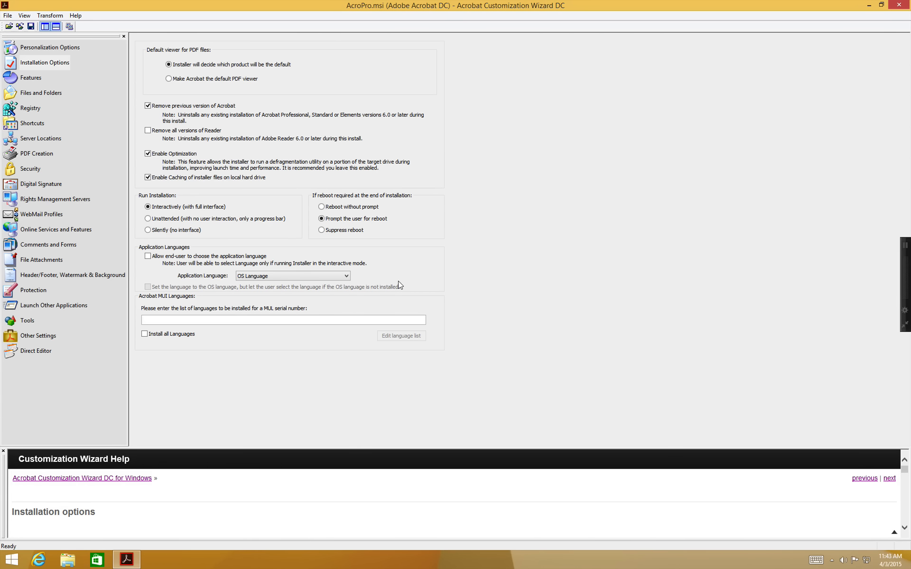
- Try the silent installation mode and switch back to running the installation interactively with the full interface
{"action": "left_click", "coordinate": [169, 213]}
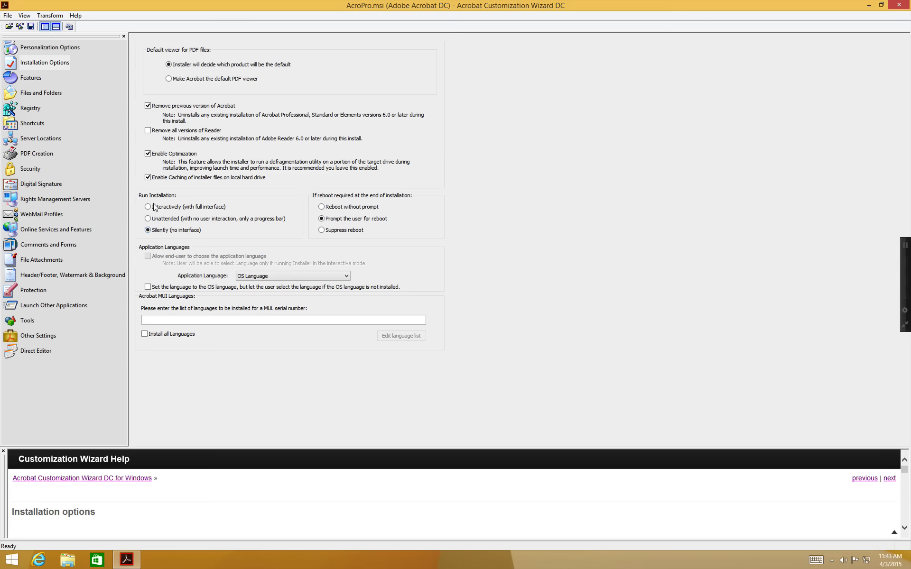
{"action": "left_click", "coordinate": [155, 205]}
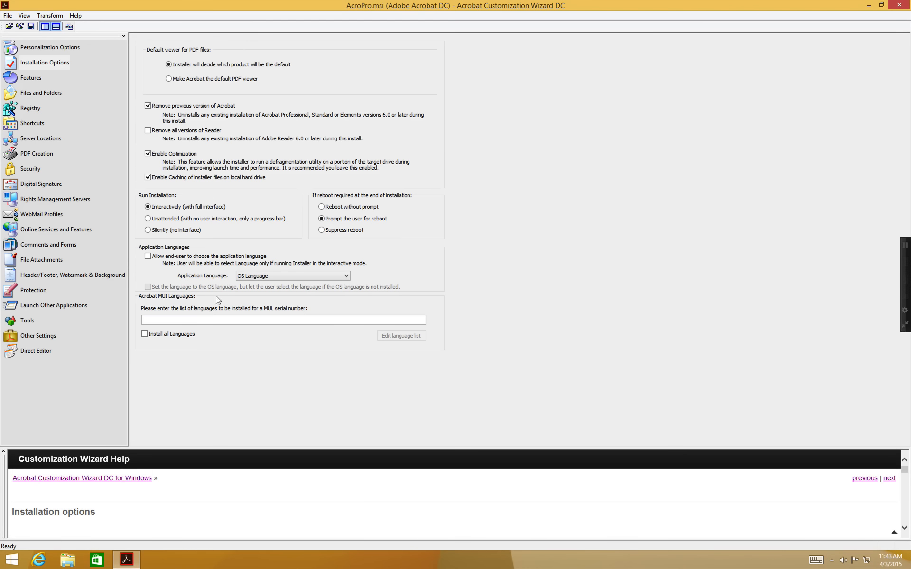
- Fill the Acrobat MUI language list with all languages, make it editable, and clear its contents
{"action": "left_click", "coordinate": [136, 325]}
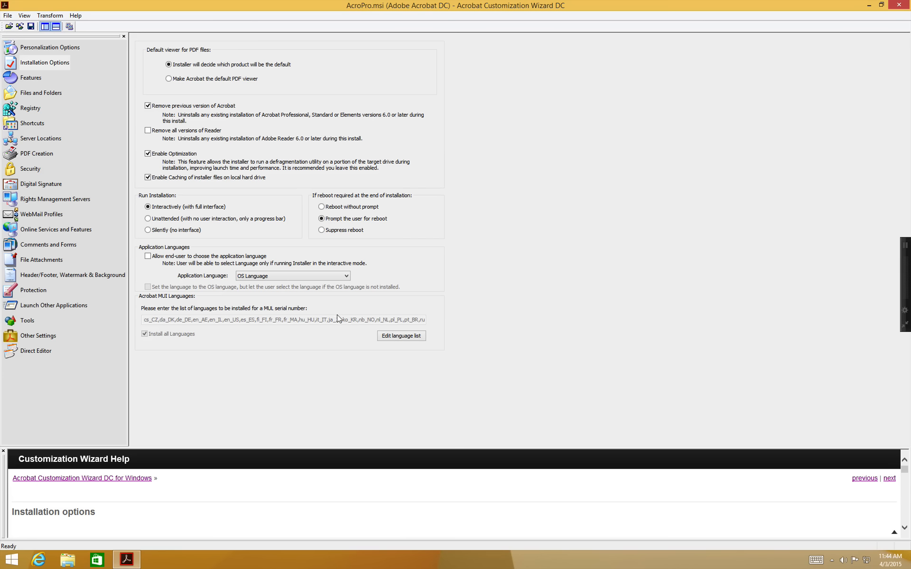
{"action": "left_click", "coordinate": [386, 330]}
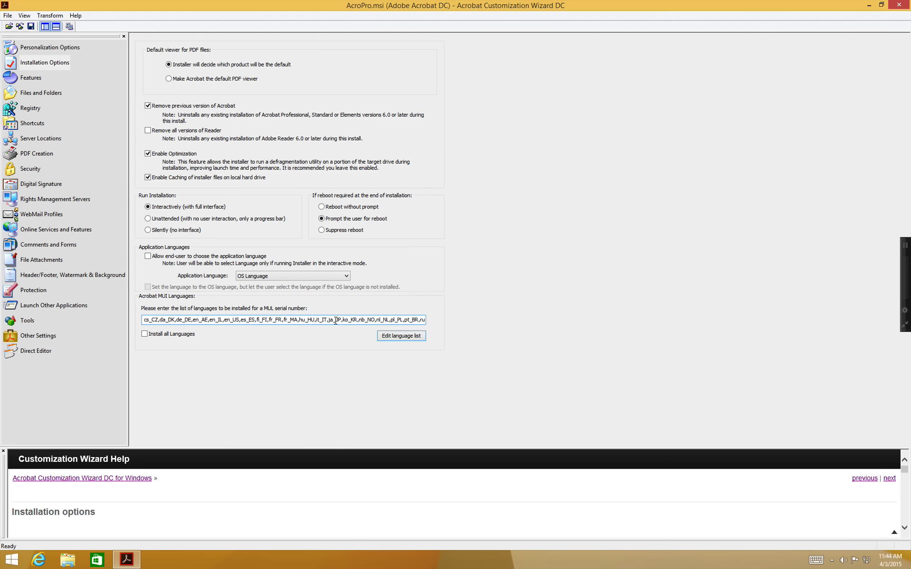
{"action": "key", "text": "ctrl+a"}
{"action": "key", "text": "BackSpace"}
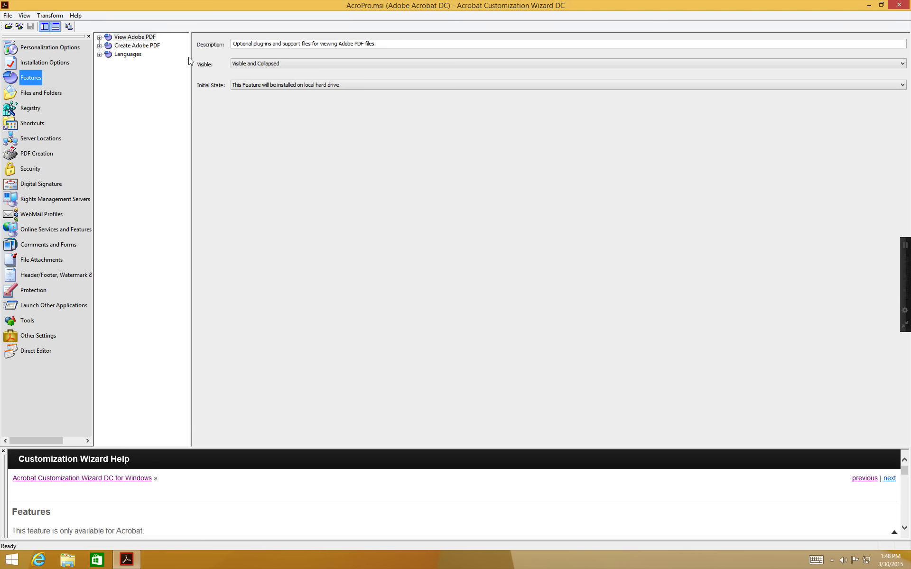
- Expand the View Adobe PDF feature and examine the visibility and initial state choices for Preflight
{"action": "left_click", "coordinate": [135, 37]}
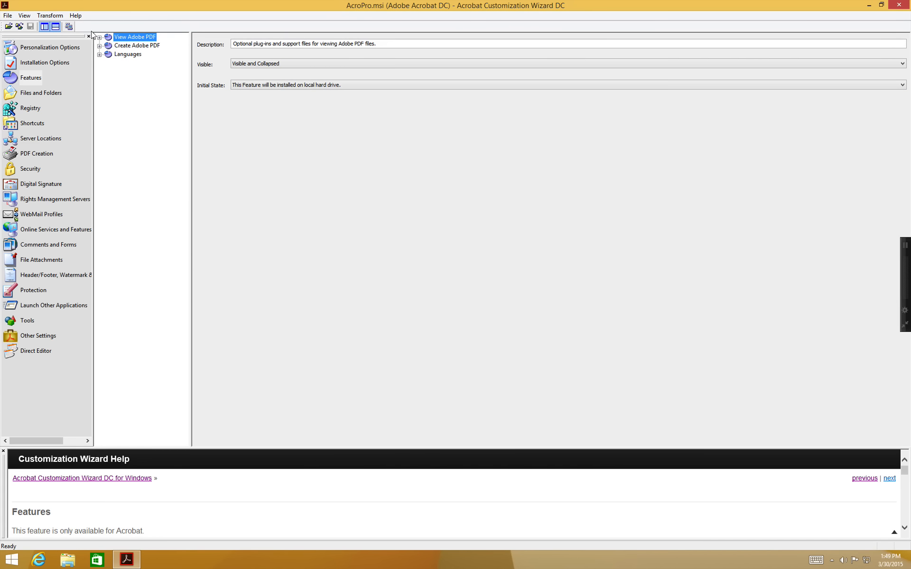
{"action": "key", "text": "Right"}
{"action": "key", "text": "Down"}
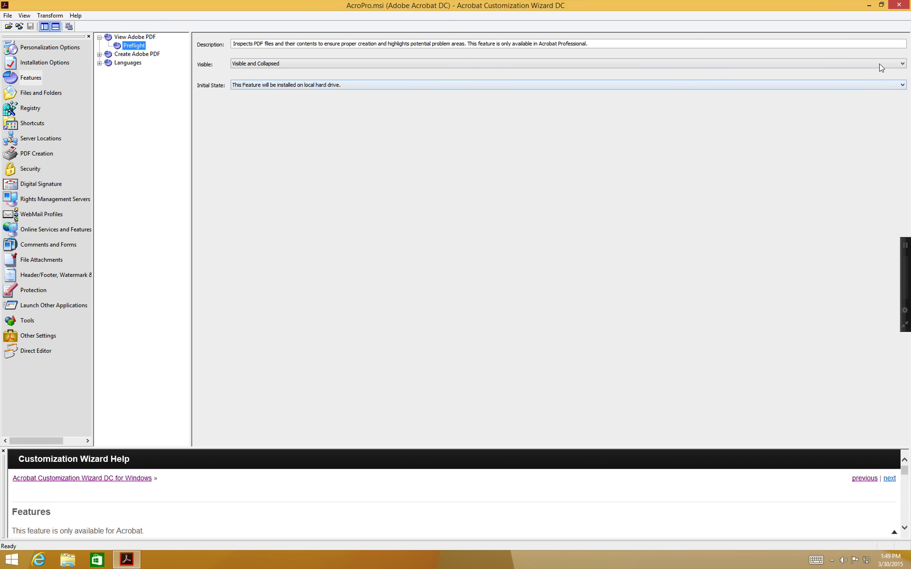
{"action": "left_click", "coordinate": [894, 63]}
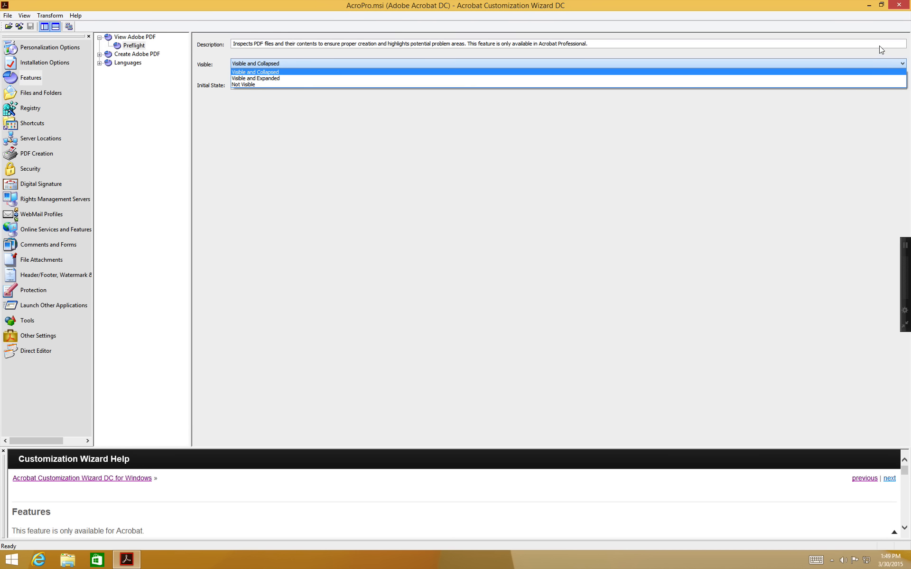
{"action": "left_click", "coordinate": [880, 48]}
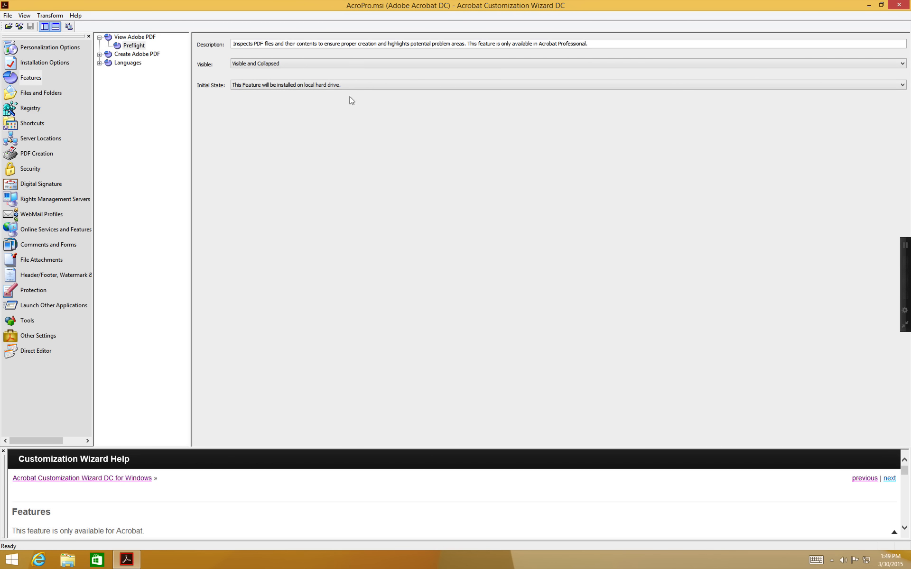
{"action": "left_click", "coordinate": [893, 77]}
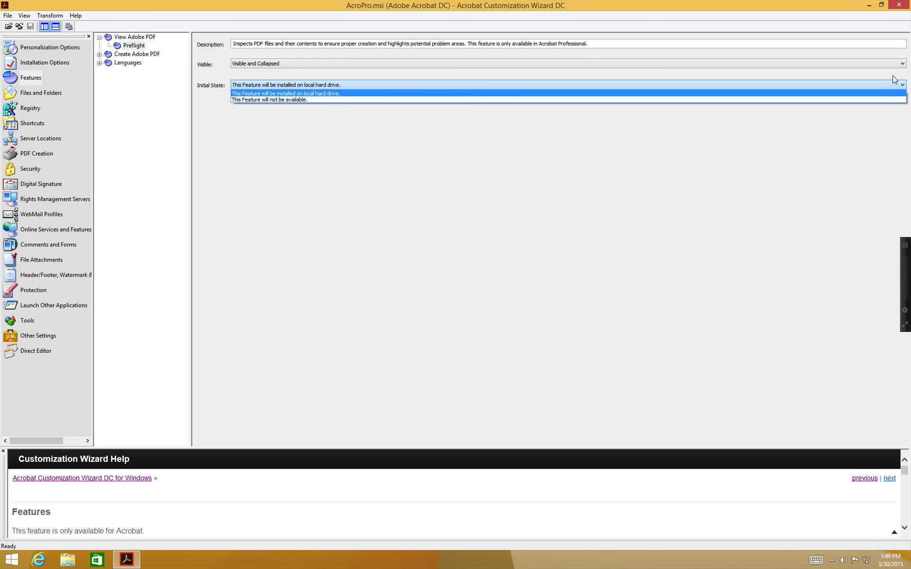
{"action": "left_click", "coordinate": [874, 68]}
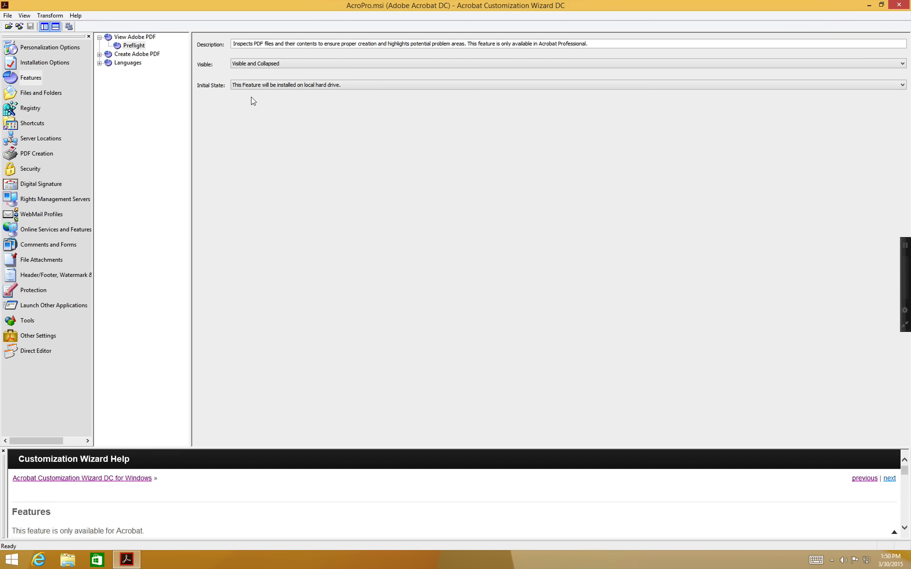
- Expand the Create Adobe PDF feature and view the descriptions of Autodesk Filters and Acrobat PDFMaker
{"action": "left_click", "coordinate": [109, 54]}
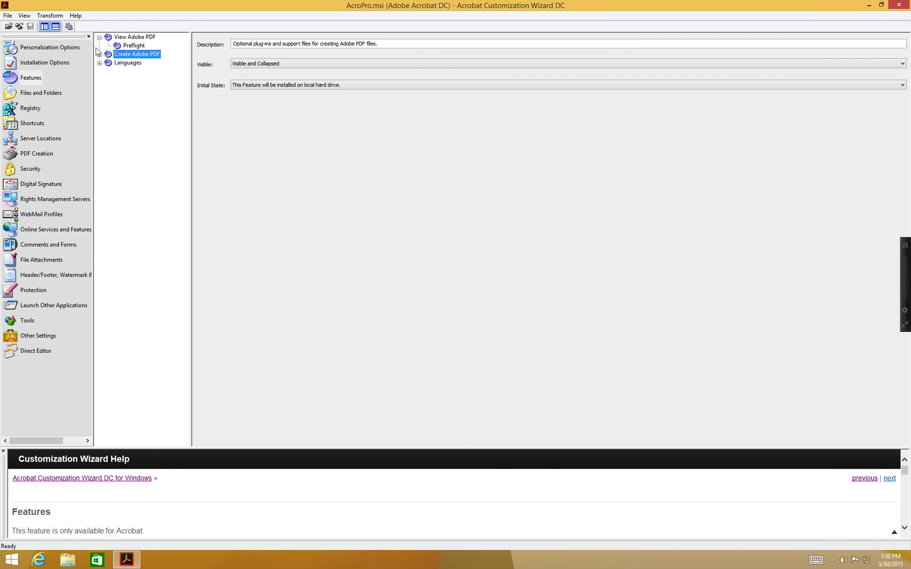
{"action": "left_click", "coordinate": [99, 54]}
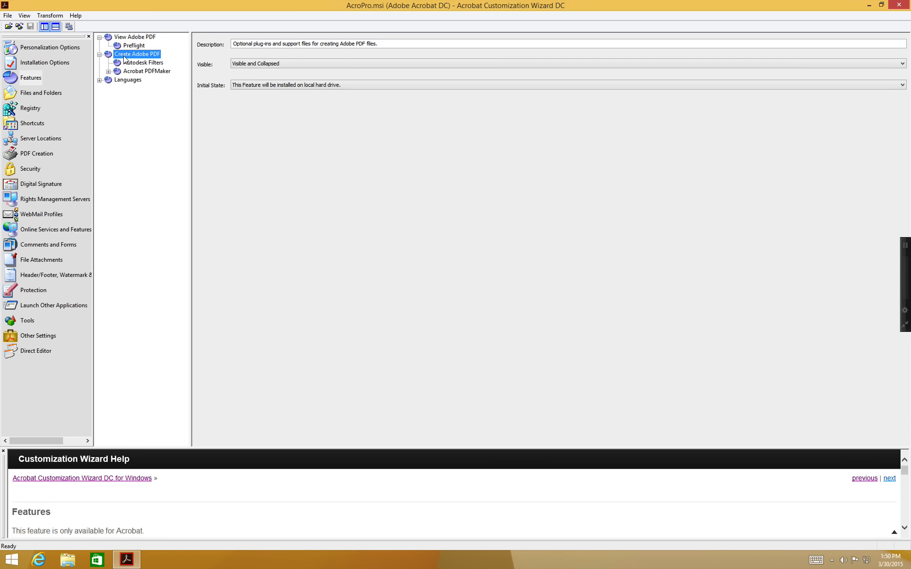
{"action": "key", "text": "Down"}
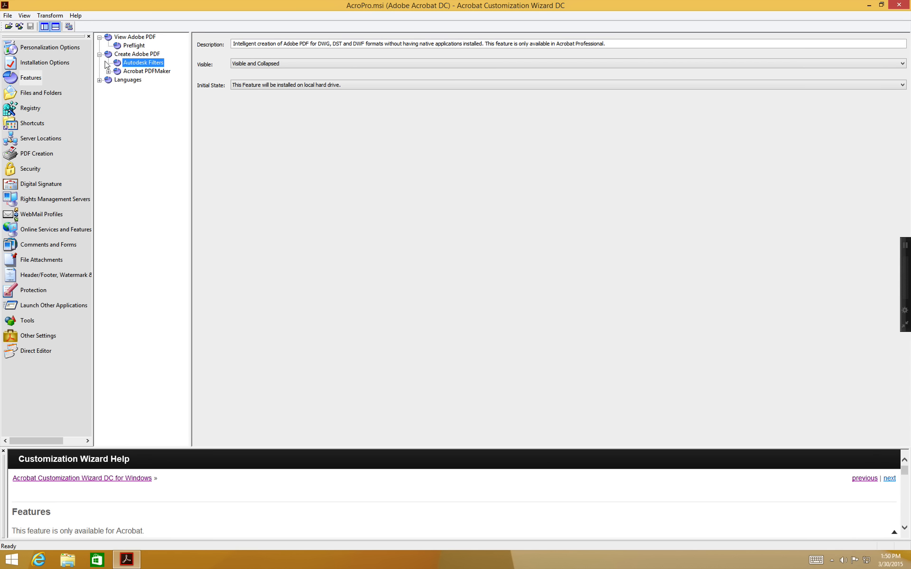
{"action": "left_click", "coordinate": [108, 71]}
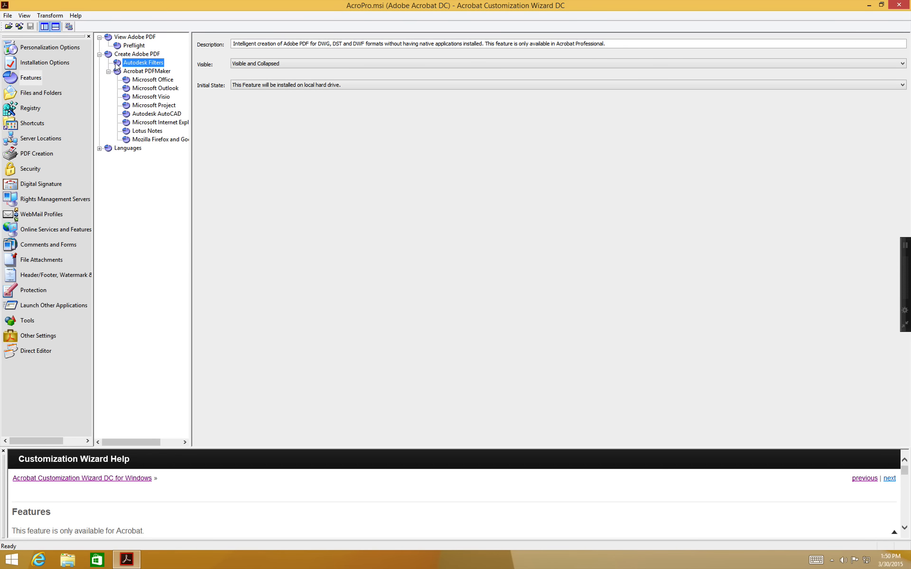
{"action": "left_click", "coordinate": [127, 71]}
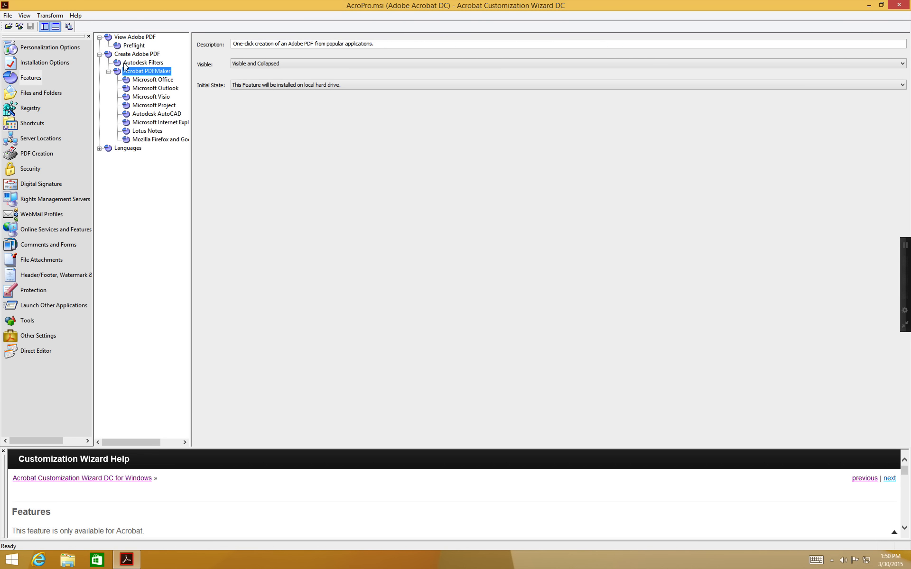
- Review the Acrobat PDFMaker subfeatures from Microsoft Office through Microsoft Internet Explorer
{"action": "left_click", "coordinate": [150, 77]}
{"action": "left_click", "coordinate": [153, 89]}
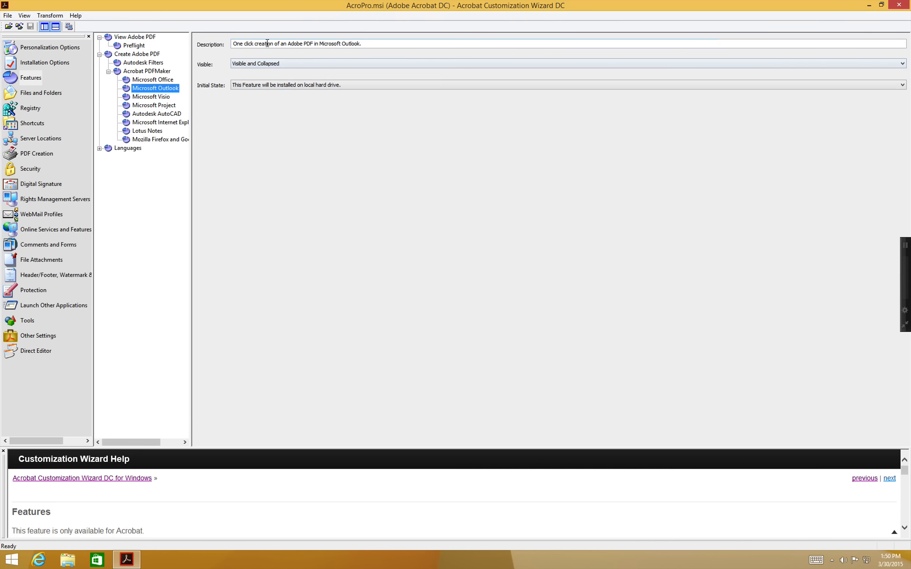
{"action": "left_click", "coordinate": [158, 96]}
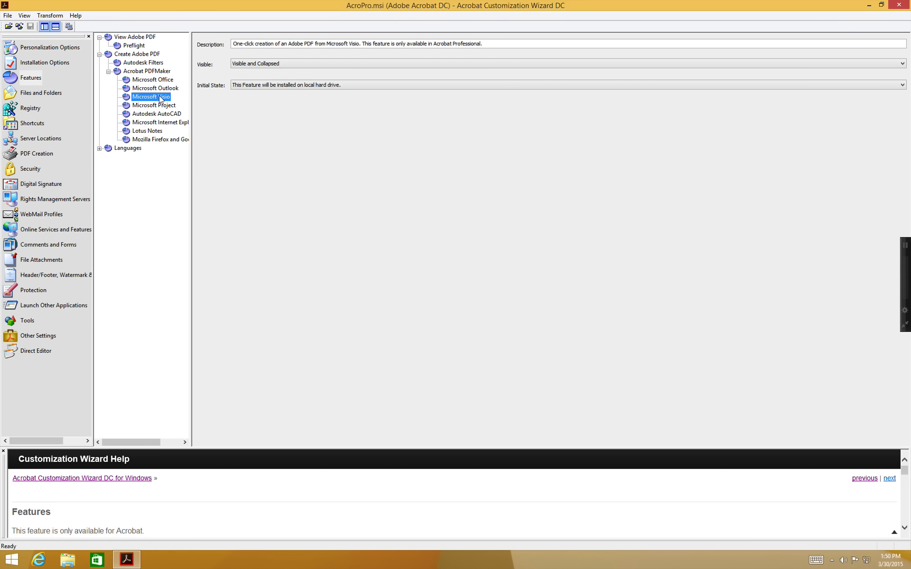
{"action": "left_click", "coordinate": [162, 104]}
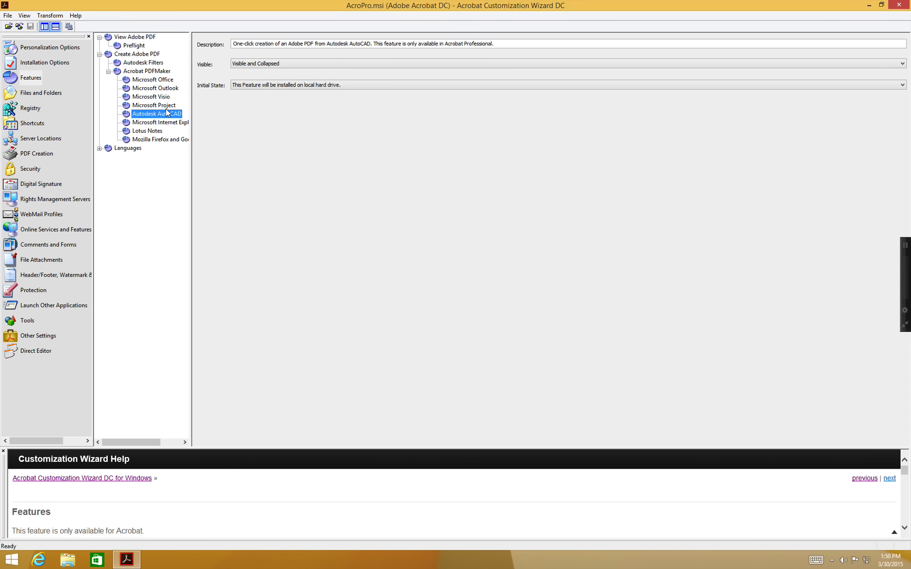
{"action": "left_click", "coordinate": [172, 118]}
- Examine the visibility and initial state choices for the Lotus Notes PDFMaker subfeature
{"action": "left_click", "coordinate": [150, 131]}
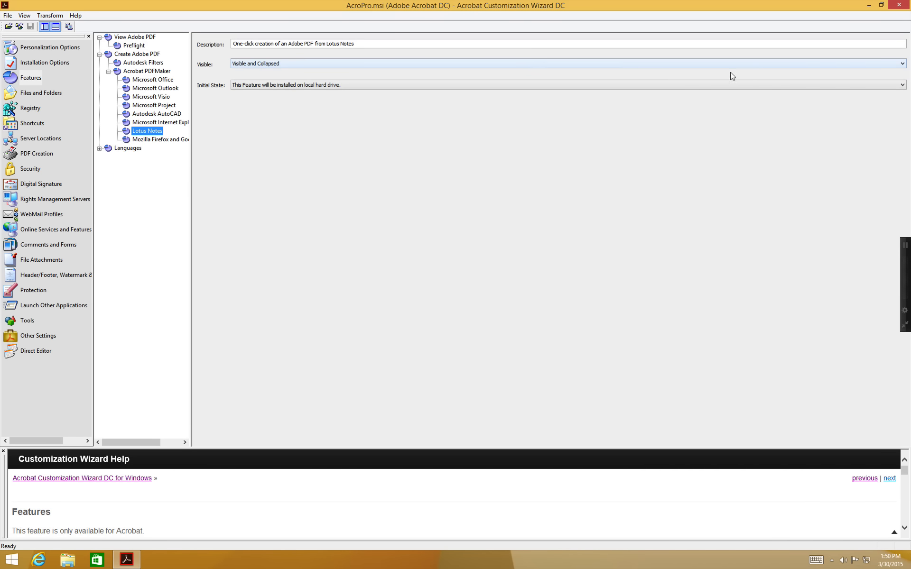
{"action": "left_click", "coordinate": [896, 62]}
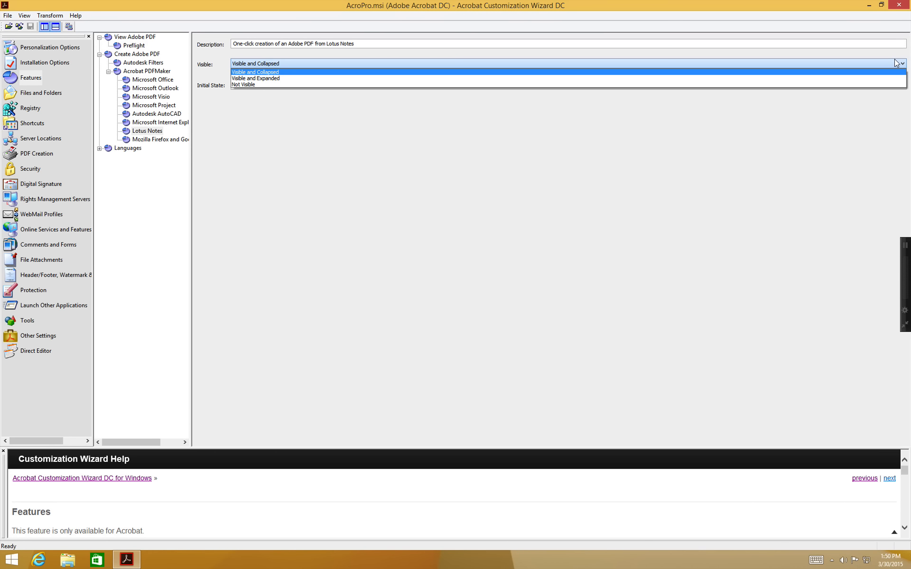
{"action": "left_click", "coordinate": [896, 63]}
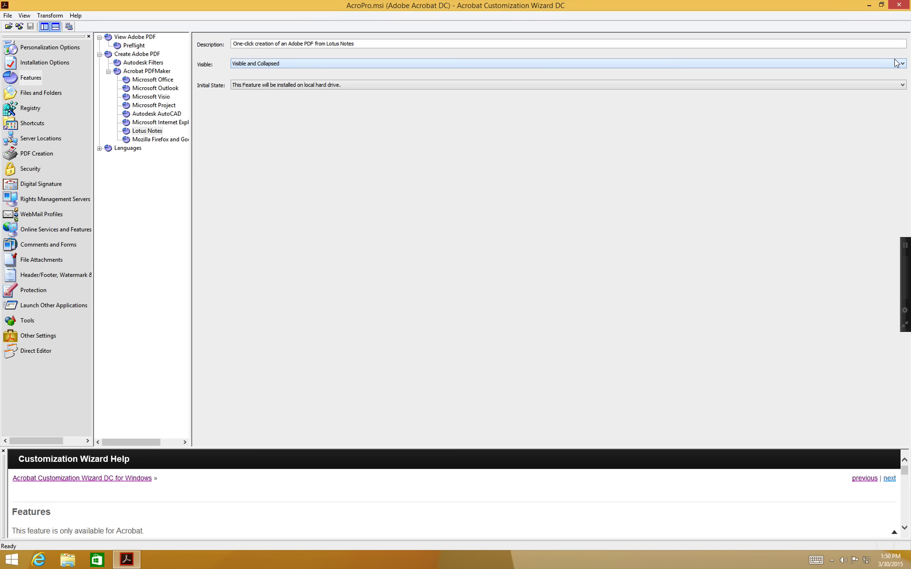
{"action": "left_click", "coordinate": [896, 80]}
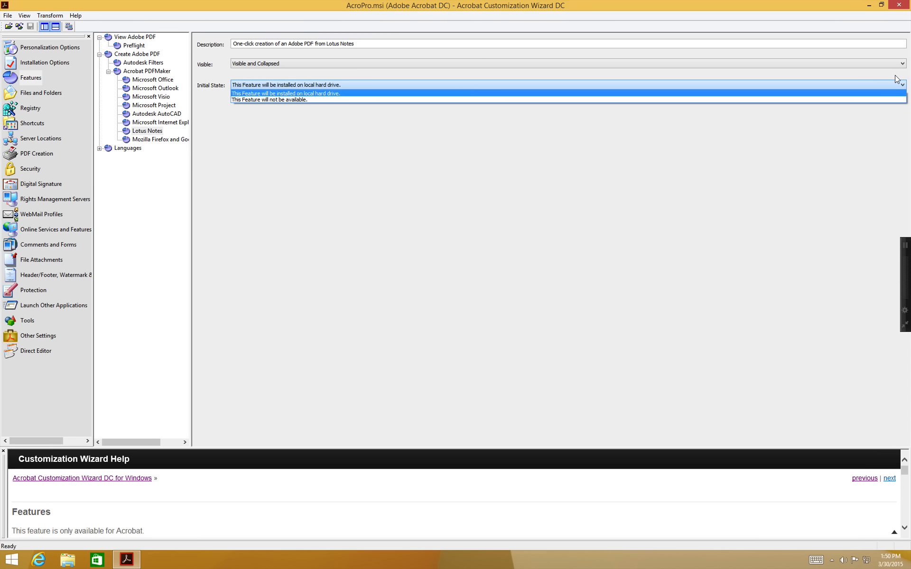
{"action": "left_click", "coordinate": [873, 123]}
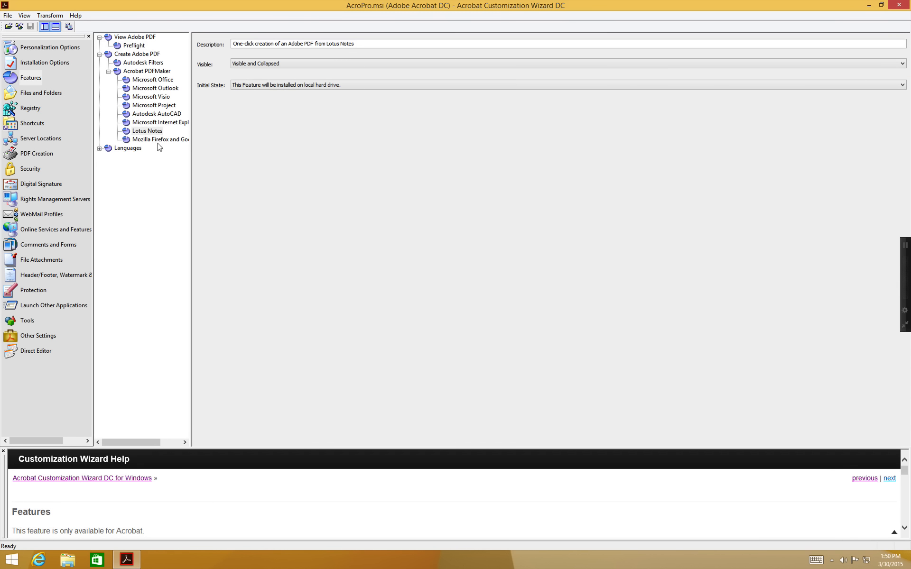
- View the Mozilla Firefox and Google Chrome PDFMaker subfeature and look into the Languages feature
{"action": "left_click", "coordinate": [129, 141]}
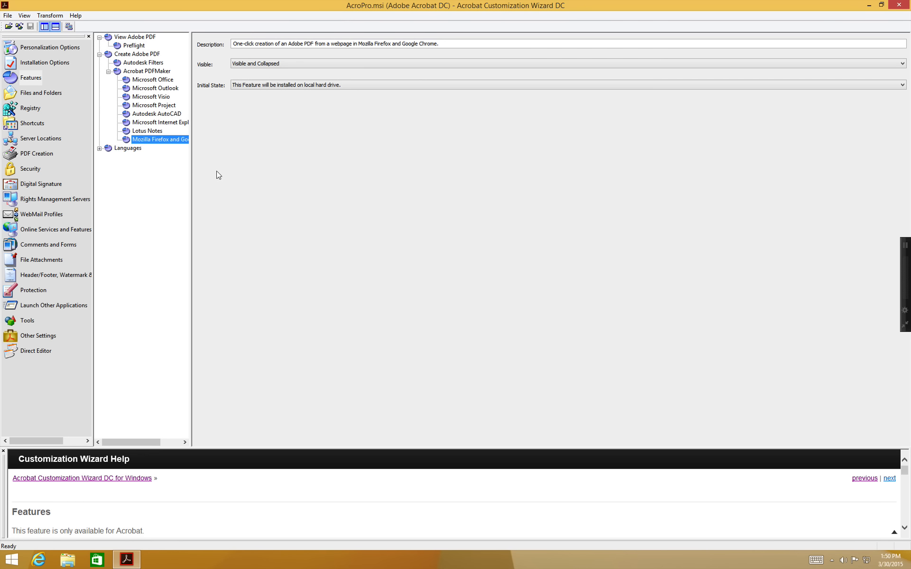
{"action": "left_click", "coordinate": [99, 148]}
{"action": "left_click", "coordinate": [121, 153]}
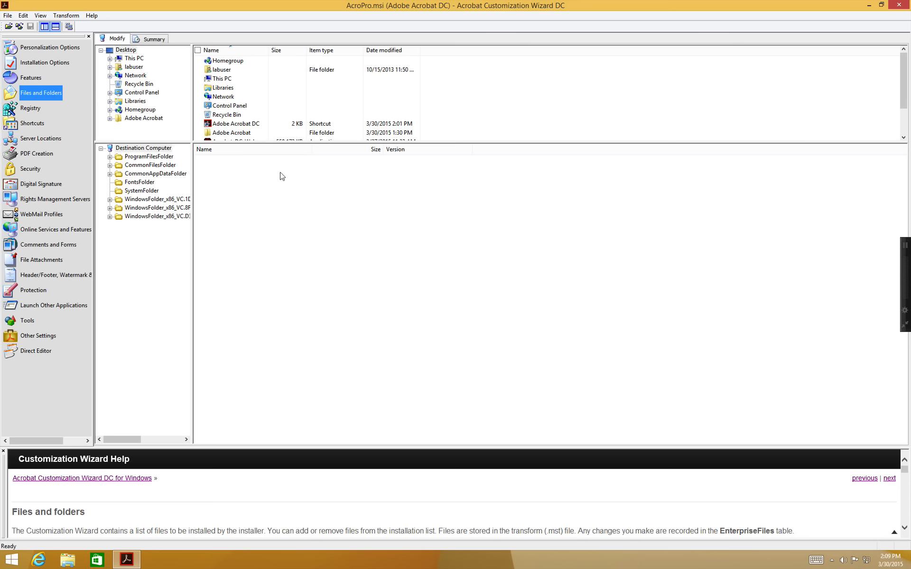
- Open the Javascripts folder under ProgramFilesFolder > Adobe > Acrobat DC > Acrobat on the destination computer, widening the folder tree
{"action": "left_click", "coordinate": [102, 153]}
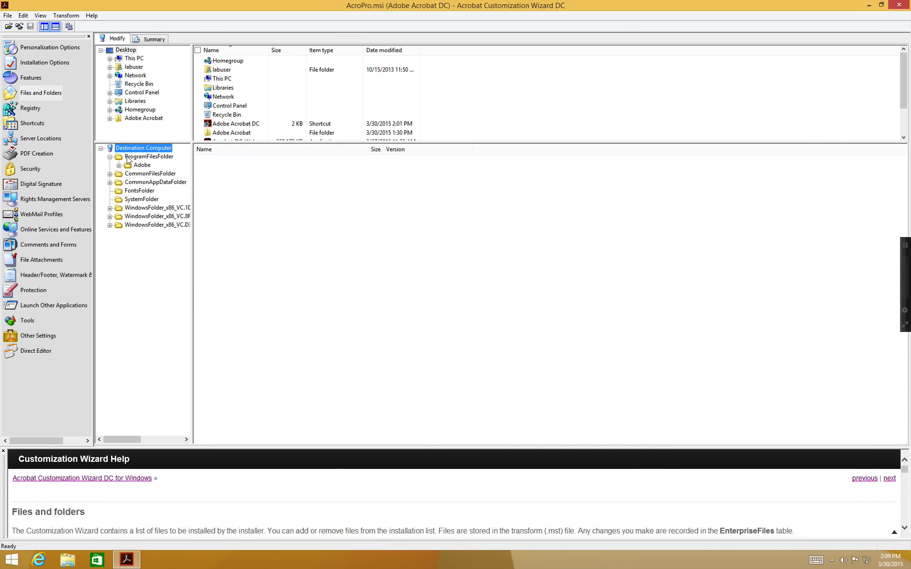
{"action": "left_click", "coordinate": [111, 157]}
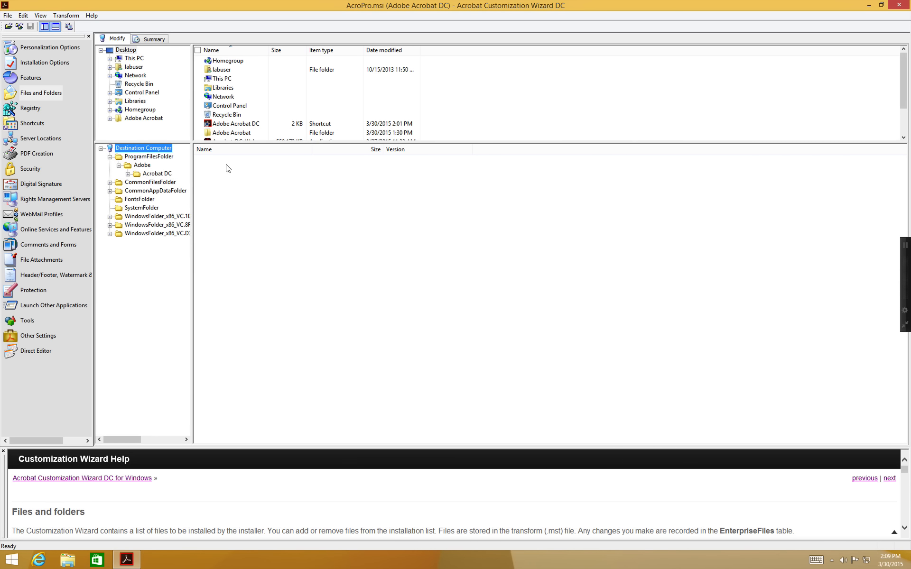
{"action": "left_click", "coordinate": [119, 167]}
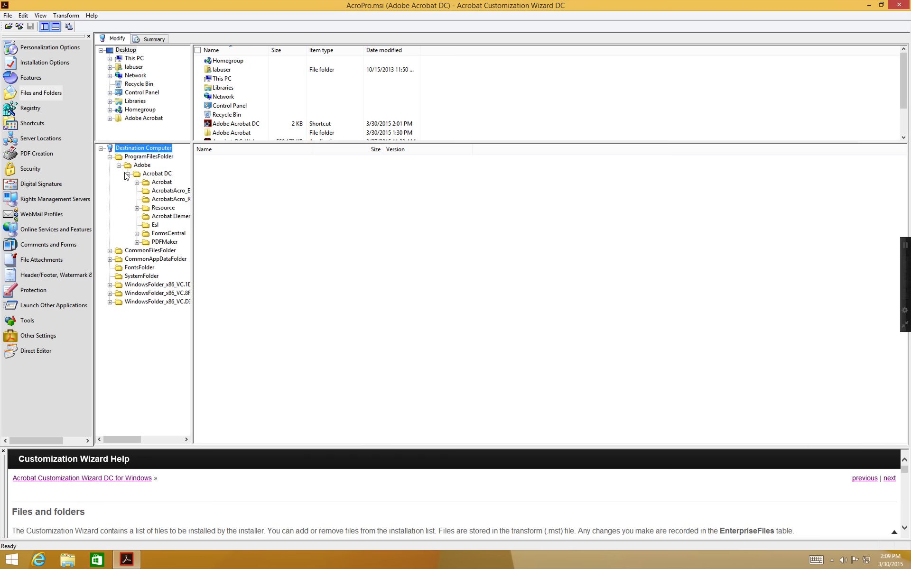
{"action": "left_click", "coordinate": [137, 182]}
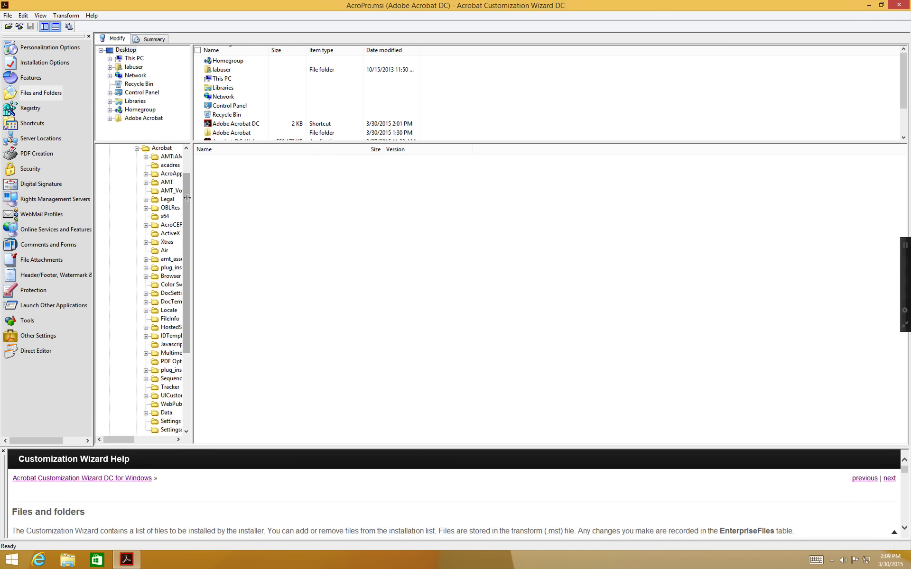
{"action": "left_click_drag", "start_coordinate": [192, 197], "coordinate": [268, 198]}
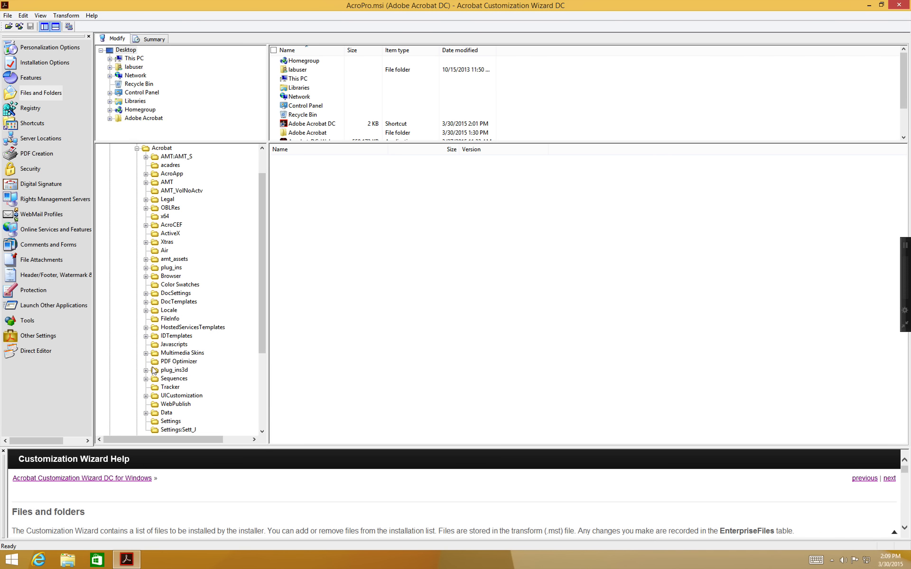
{"action": "left_click", "coordinate": [158, 342]}
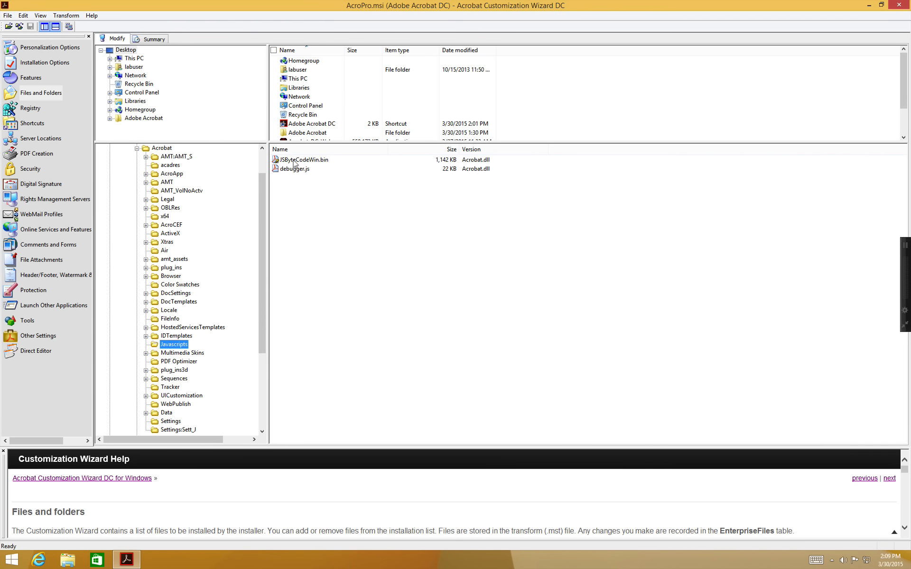
- Add ConsoleOpen.js and ConsoleClose.js from the desktop to the destination Javascripts folder, and collapse the ProgramFilesFolder tree
{"action": "scroll", "coordinate": [569, 97], "scroll_direction": "down", "scroll_amount": 3}
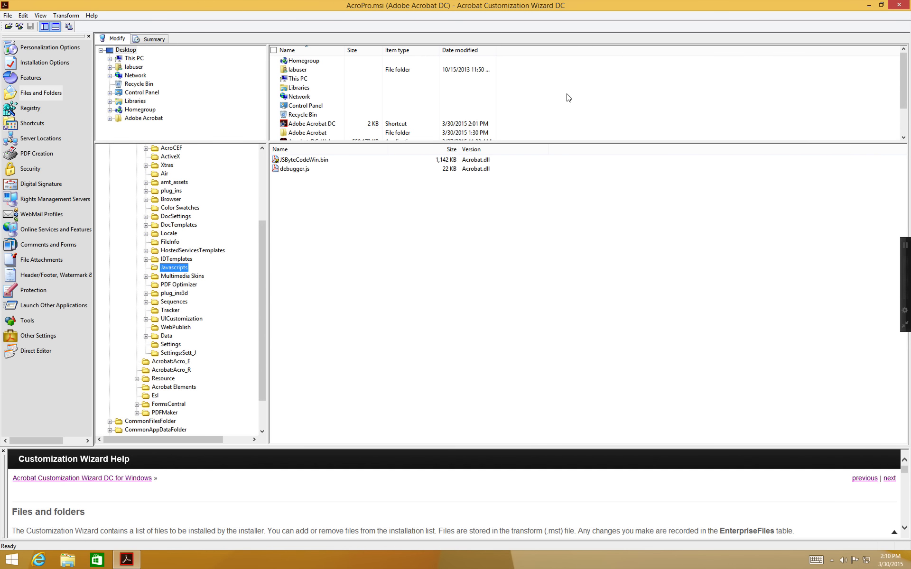
{"action": "scroll", "coordinate": [568, 98], "scroll_direction": "up", "scroll_amount": 5}
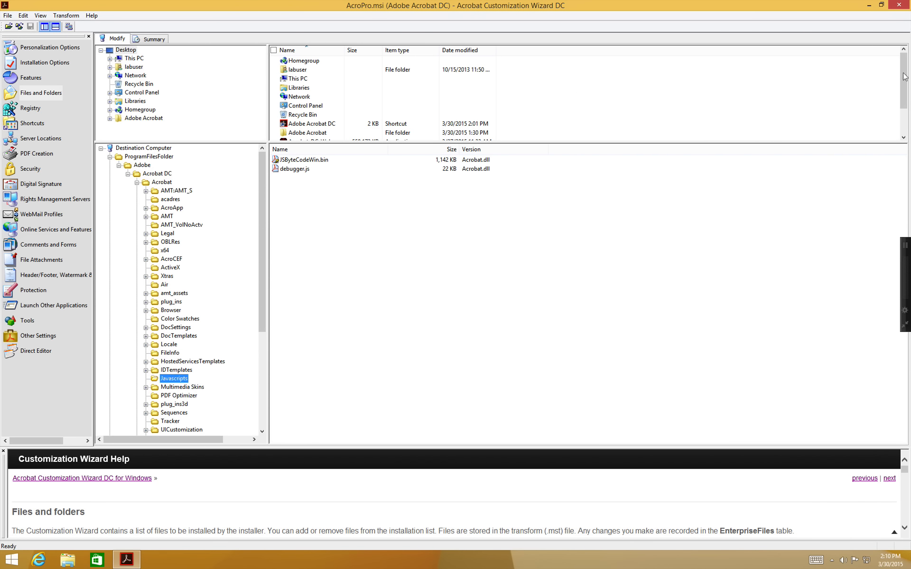
{"action": "left_click_drag", "start_coordinate": [897, 85], "coordinate": [897, 109]}
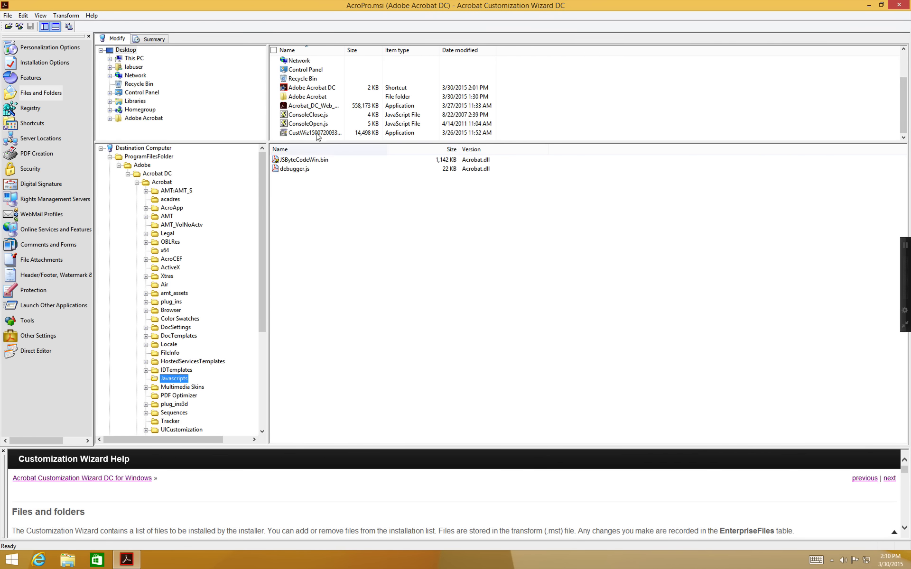
{"action": "left_click", "coordinate": [306, 115]}
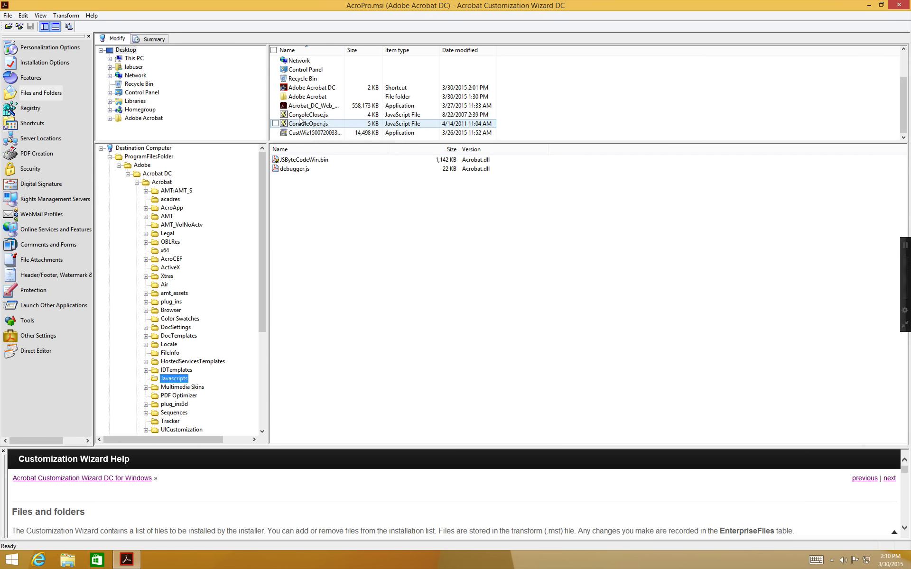
{"action": "left_click_drag", "start_coordinate": [302, 123], "coordinate": [298, 224]}
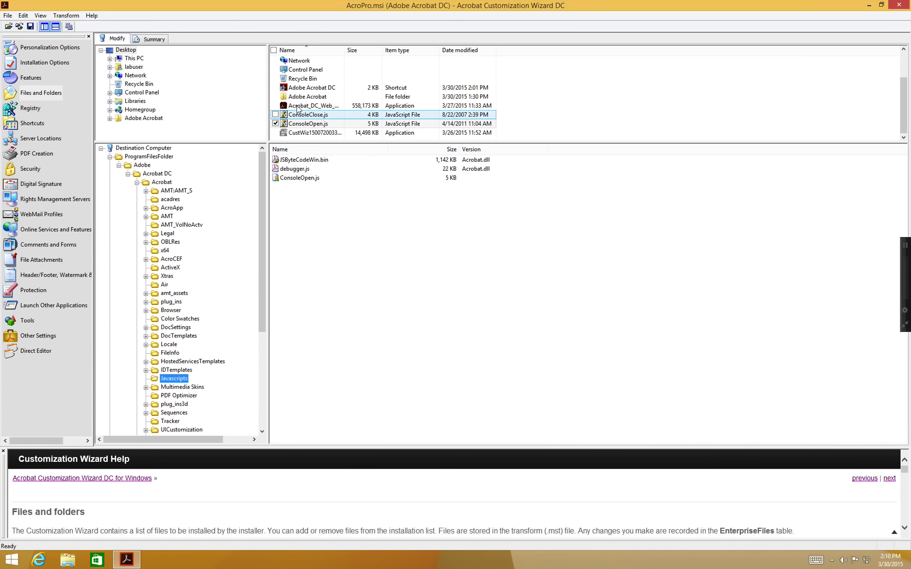
{"action": "left_click_drag", "start_coordinate": [299, 114], "coordinate": [291, 209]}
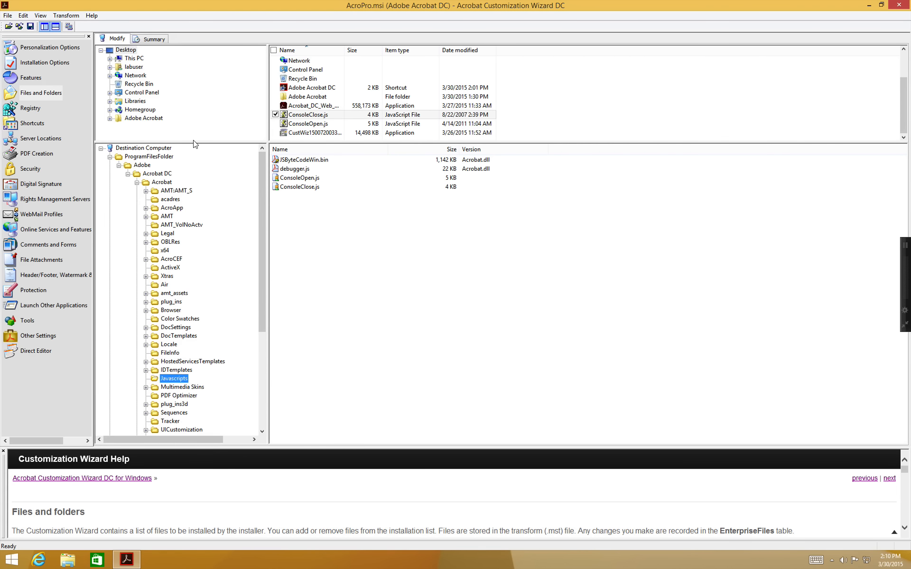
{"action": "left_click", "coordinate": [109, 157]}
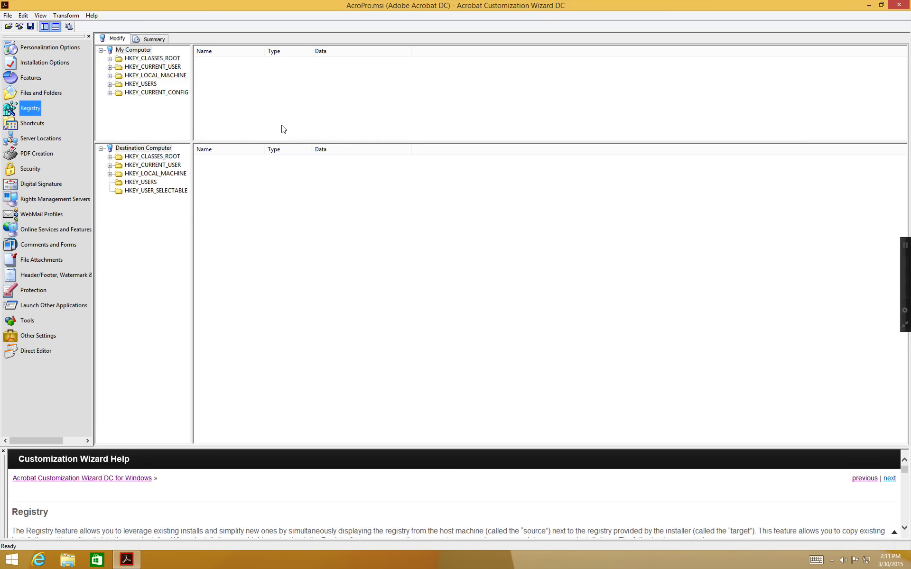
- Expand the Software key under HKEY_CURRENT_USER in the source computer's registry and widen the key tree
{"action": "left_click", "coordinate": [102, 65]}
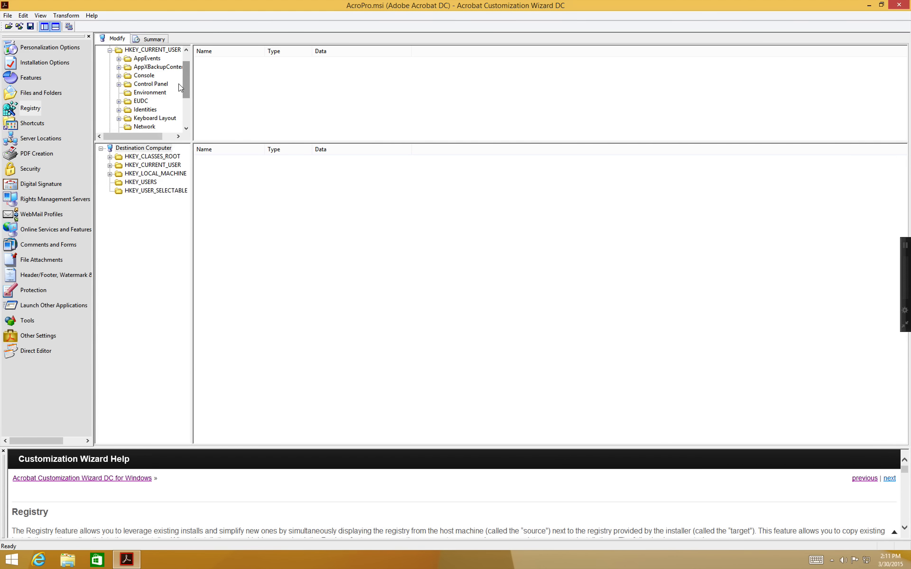
{"action": "scroll", "coordinate": [179, 88], "scroll_direction": "down", "scroll_amount": 1}
{"action": "scroll", "coordinate": [179, 98], "scroll_direction": "down", "scroll_amount": 1}
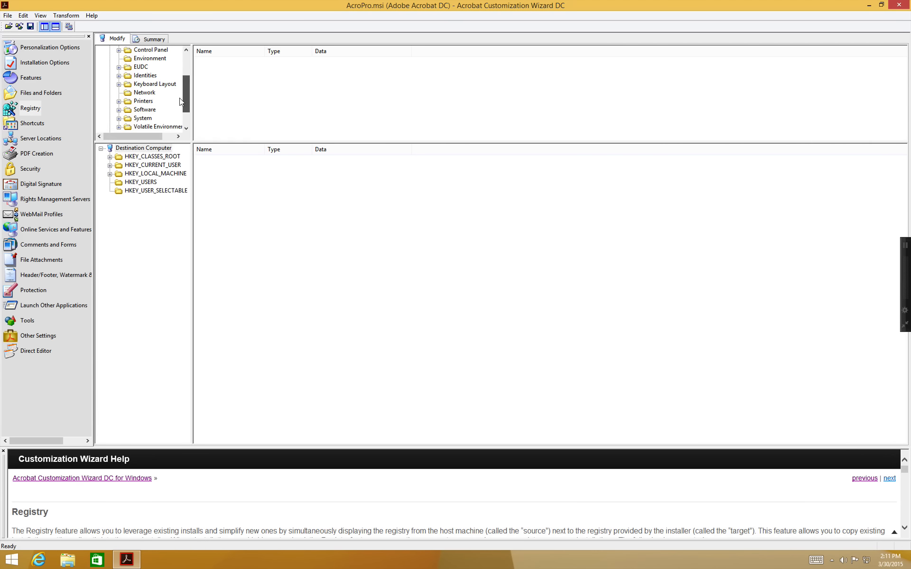
{"action": "left_click", "coordinate": [115, 108]}
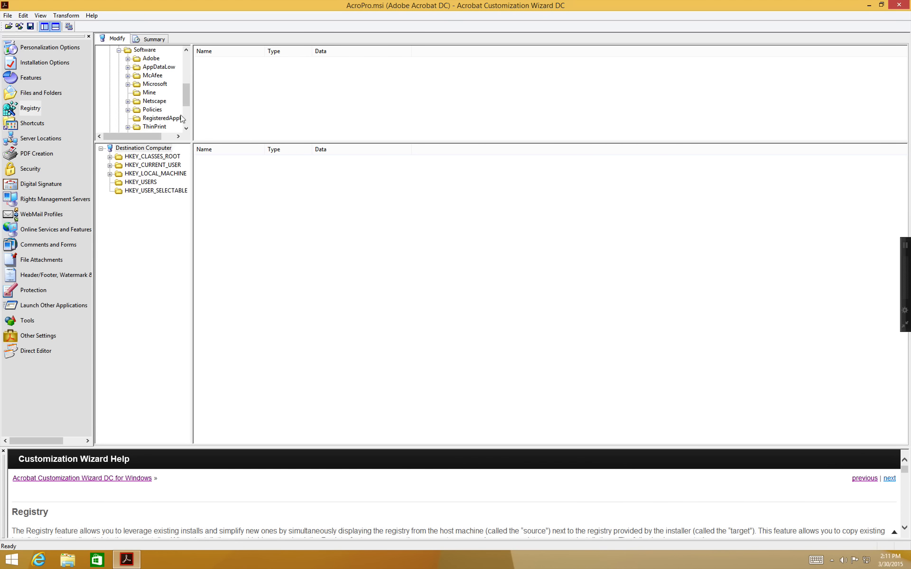
{"action": "left_click_drag", "start_coordinate": [188, 115], "coordinate": [306, 122]}
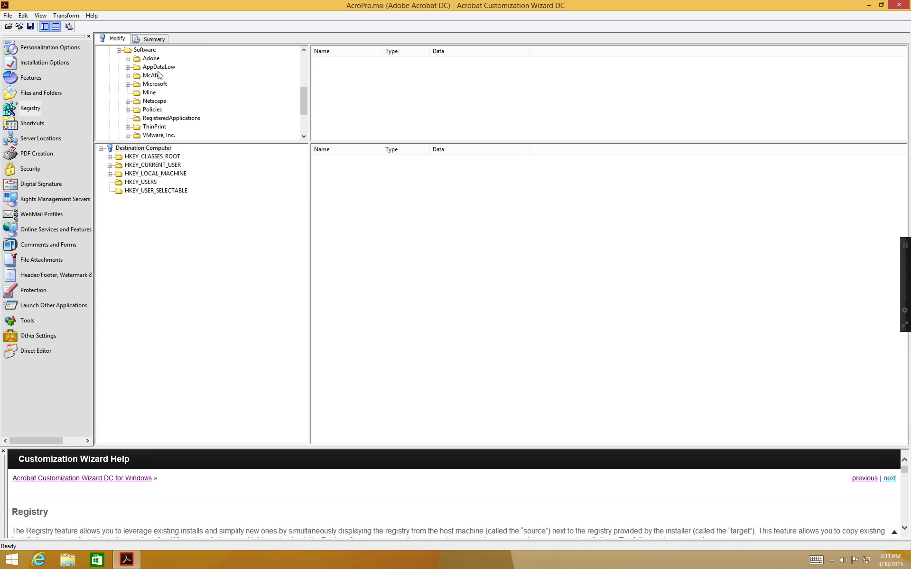
- Display the source registry values of the JSPrefs key under Adobe > Adobe Acrobat > DC, enlarging the source area to show them all
{"action": "left_click", "coordinate": [128, 59]}
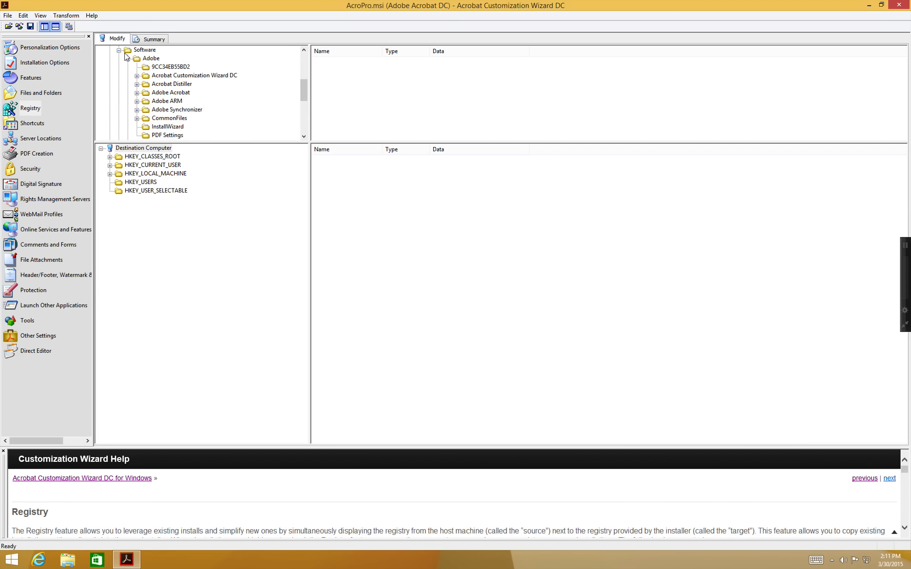
{"action": "left_click", "coordinate": [137, 93]}
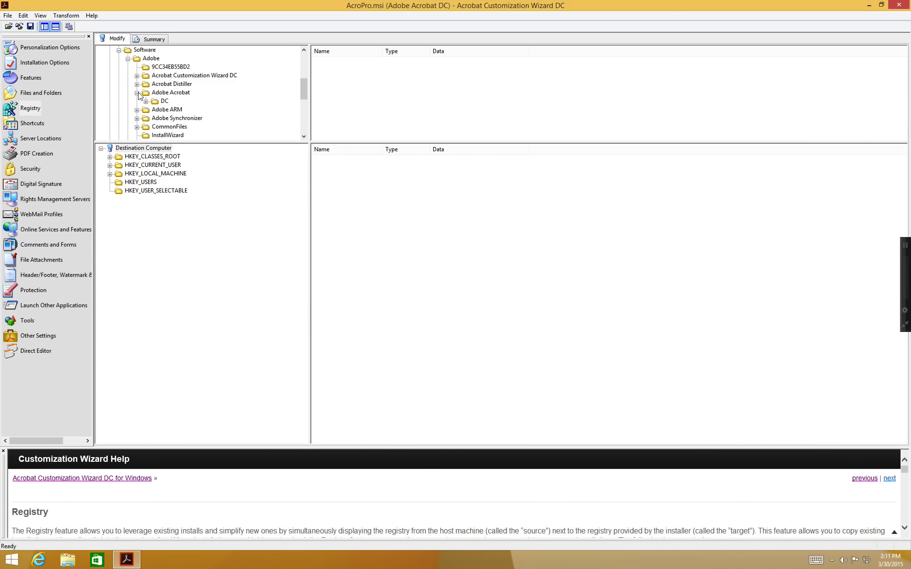
{"action": "left_click", "coordinate": [145, 101]}
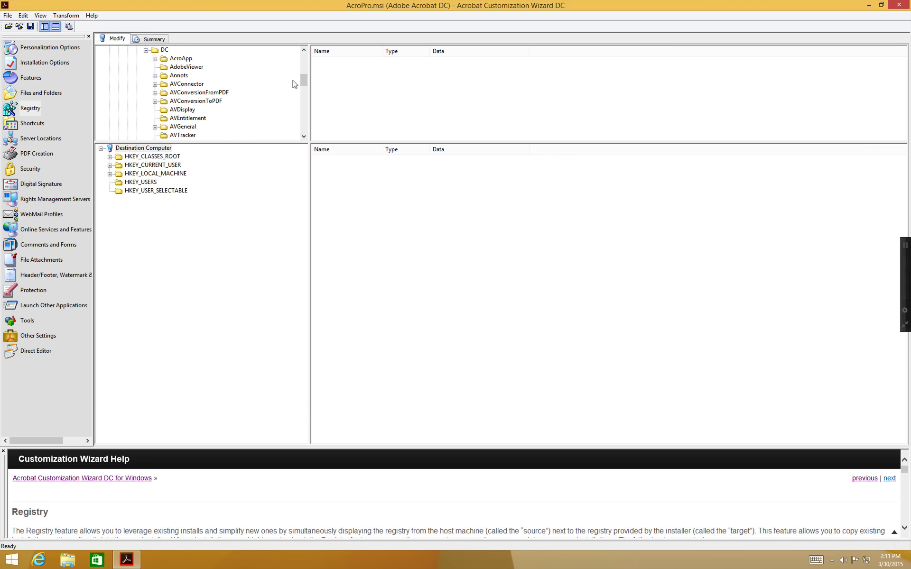
{"action": "scroll", "coordinate": [296, 128], "scroll_direction": "down", "scroll_amount": 3}
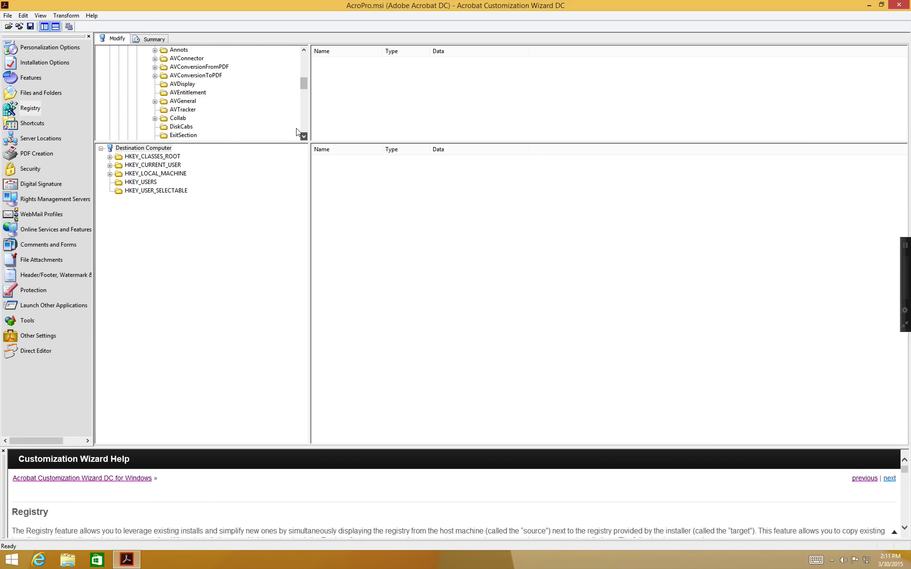
{"action": "scroll", "coordinate": [297, 132], "scroll_direction": "down", "scroll_amount": 4}
{"action": "left_click", "coordinate": [178, 109]}
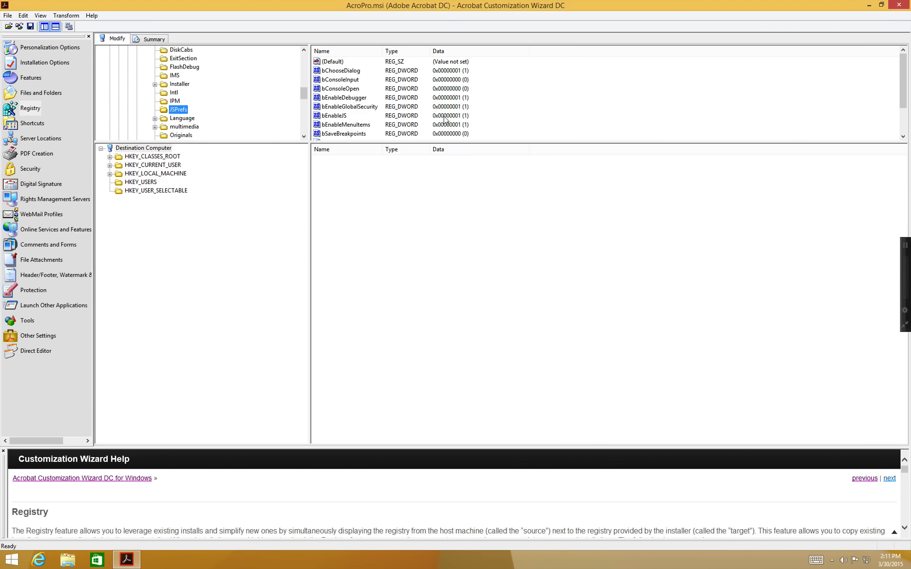
{"action": "left_click_drag", "start_coordinate": [363, 137], "coordinate": [360, 190]}
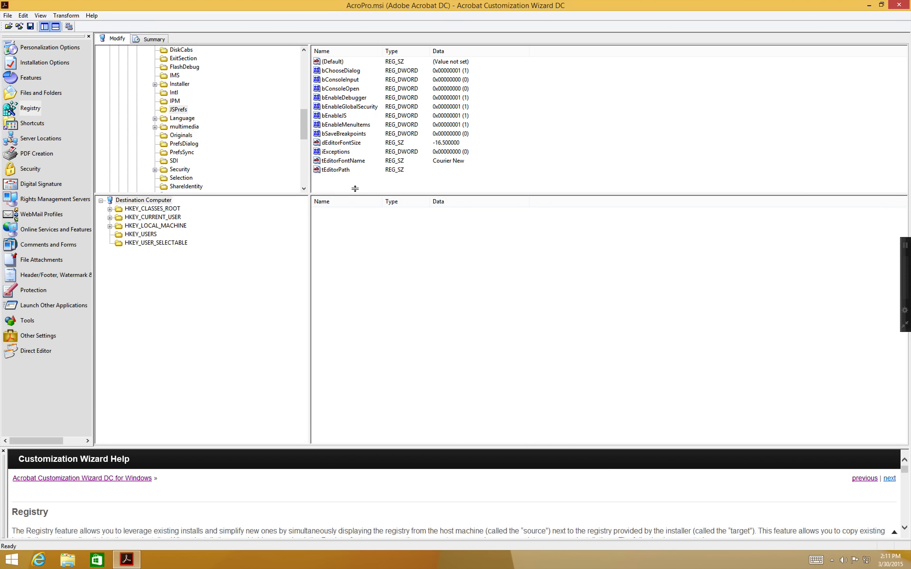
- Copy the source JSPrefs key into HKEY_CURRENT_USER > SOFTWARE > Adobe > Adobe Acrobat > DC in the destination registry
{"action": "left_click", "coordinate": [103, 215]}
{"action": "left_click", "coordinate": [109, 217]}
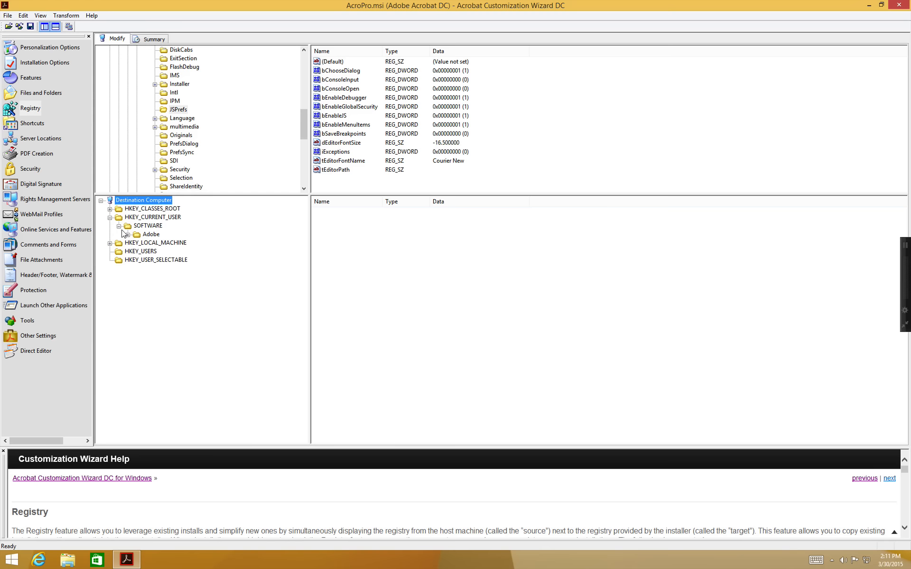
{"action": "left_click", "coordinate": [127, 235]}
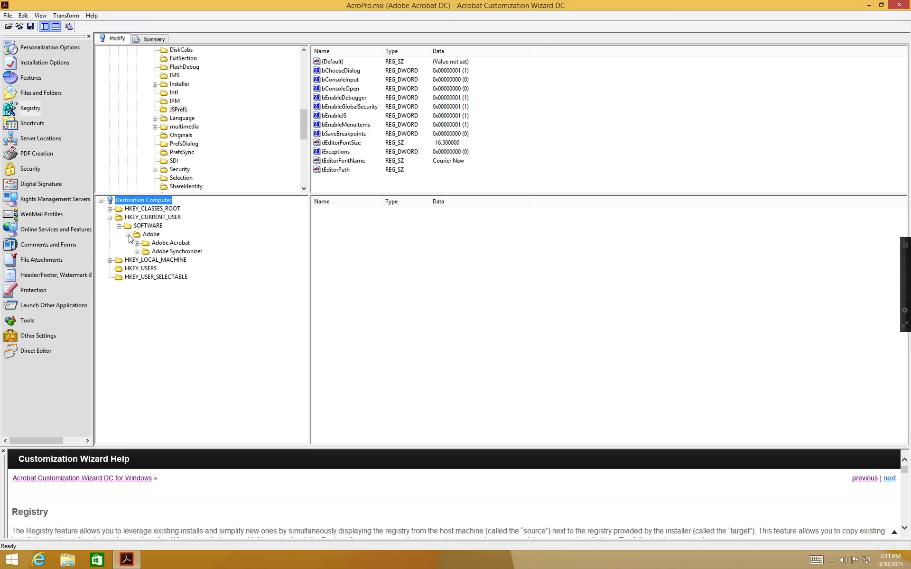
{"action": "left_click", "coordinate": [136, 243]}
{"action": "left_click", "coordinate": [164, 251]}
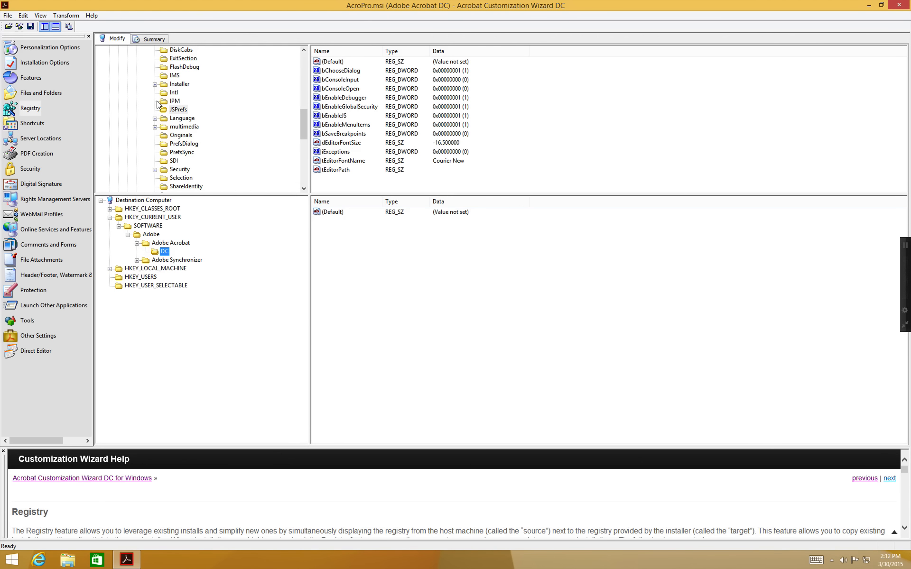
{"action": "left_click_drag", "start_coordinate": [157, 103], "coordinate": [160, 242]}
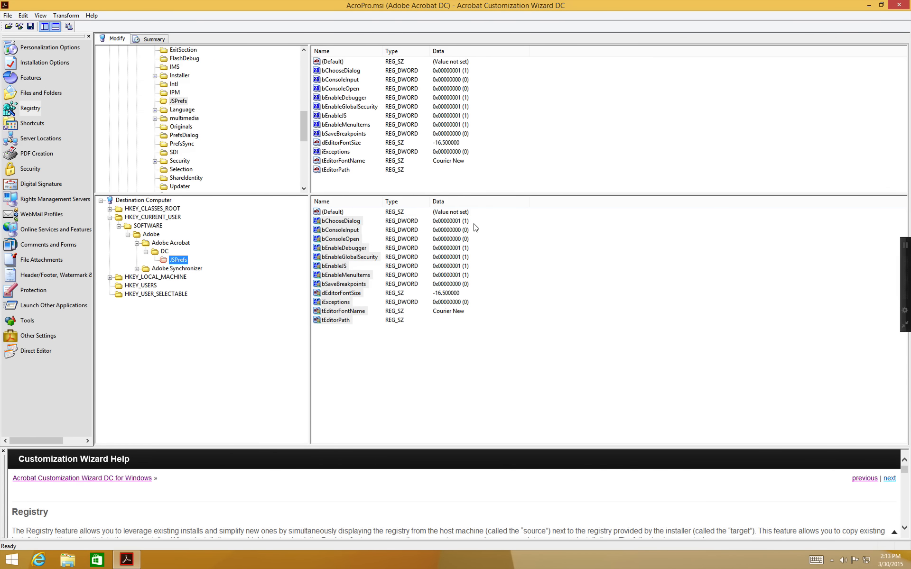
- Collapse the source computer's registry tree from the DC key up to HKEY_CURRENT_USER
{"action": "left_click_drag", "start_coordinate": [299, 112], "coordinate": [308, 79]}
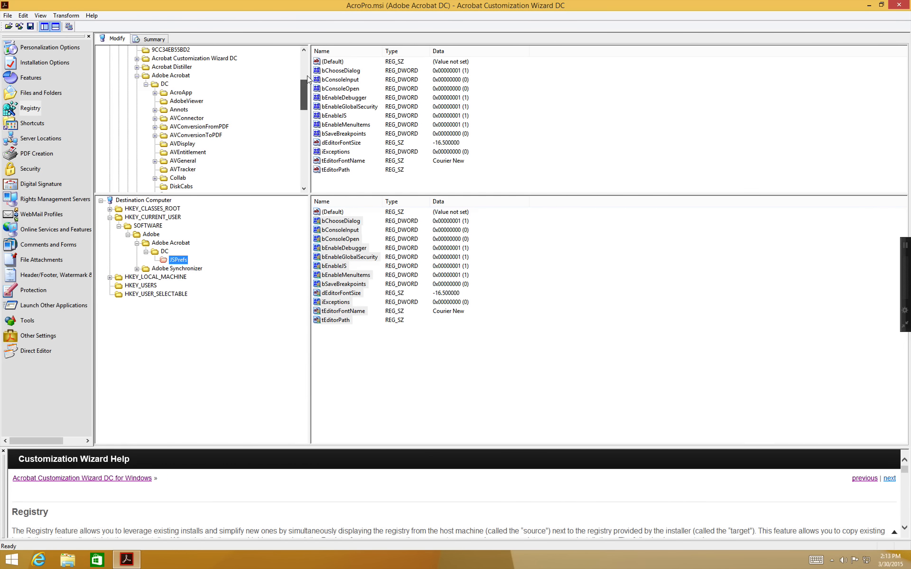
{"action": "left_click", "coordinate": [146, 84]}
{"action": "left_click", "coordinate": [136, 76]}
{"action": "scroll", "coordinate": [141, 91], "scroll_direction": "up", "scroll_amount": 5}
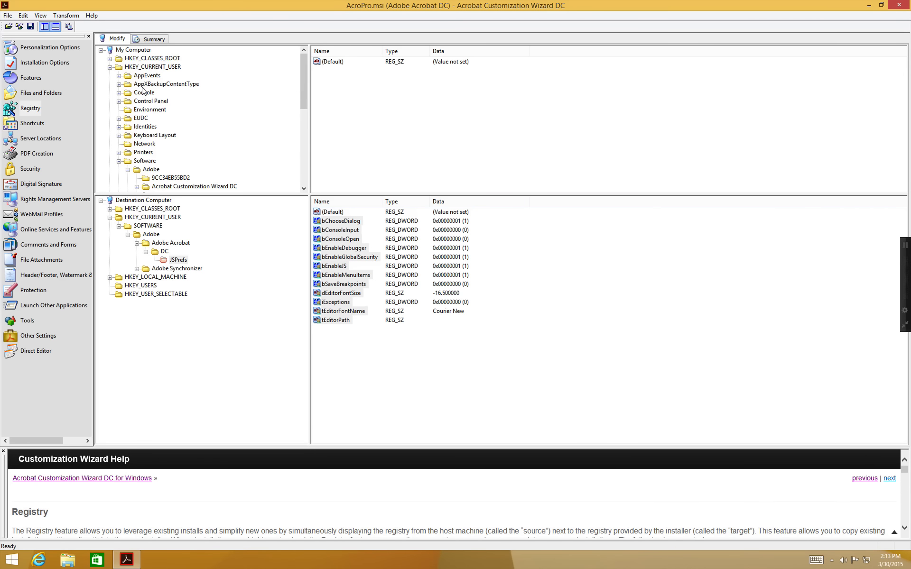
{"action": "left_click", "coordinate": [128, 170]}
{"action": "left_click", "coordinate": [118, 161]}
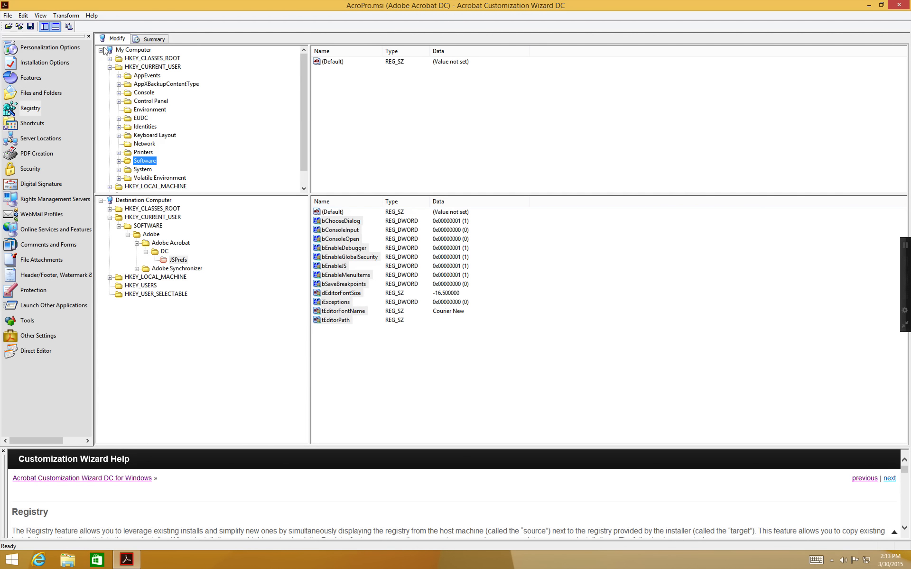
{"action": "left_click", "coordinate": [109, 66]}
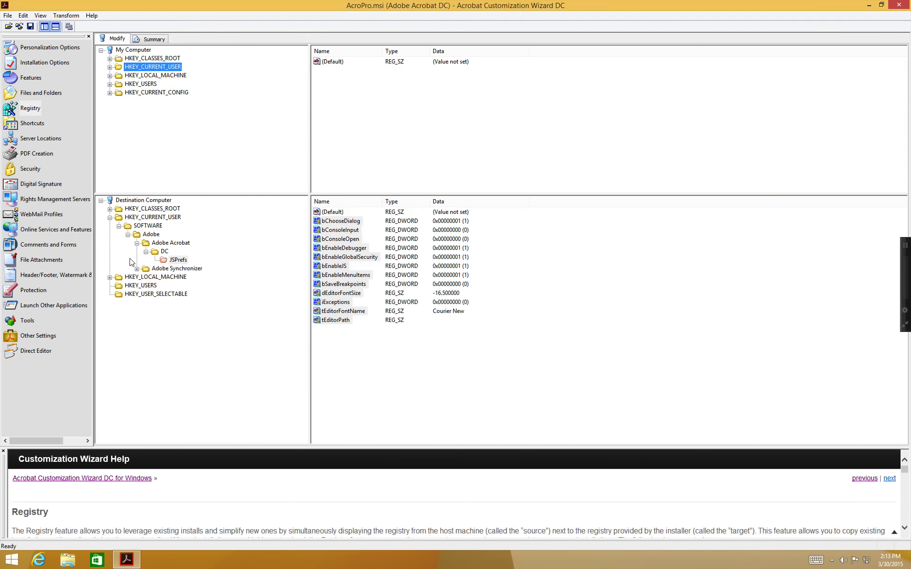
- Collapse the destination computer's registry tree from the Adobe Acrobat key up to HKEY_CURRENT_USER
{"action": "left_click", "coordinate": [136, 243]}
{"action": "left_click", "coordinate": [128, 234]}
{"action": "left_click", "coordinate": [119, 226]}
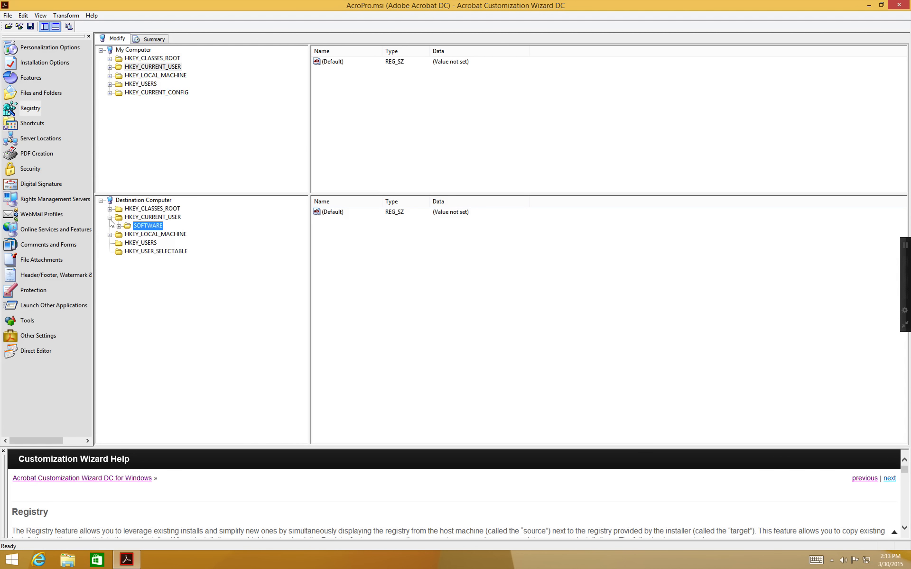
{"action": "left_click", "coordinate": [109, 218]}
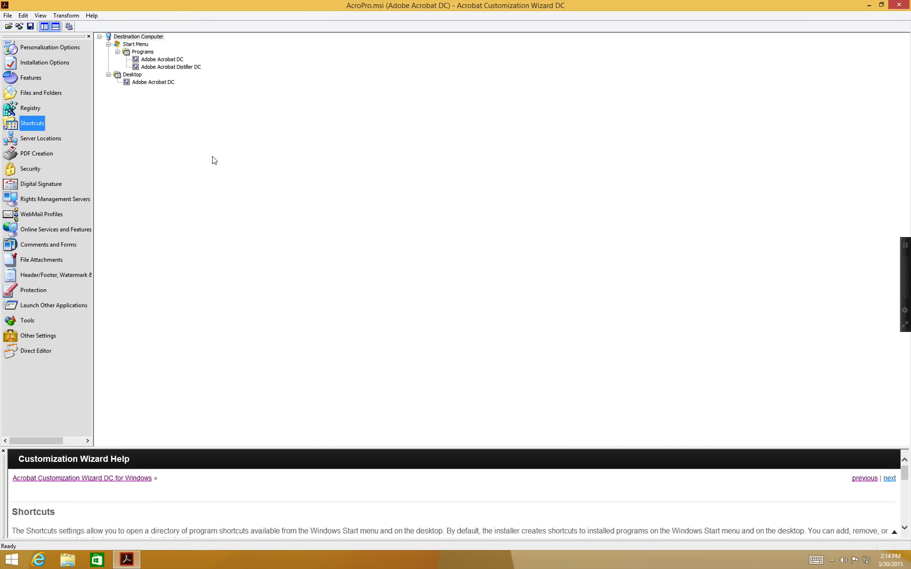
- View the actions available for the desktop Adobe Acrobat DC shortcut in the Shortcuts settings without applying any
{"action": "right_click", "coordinate": [142, 79]}
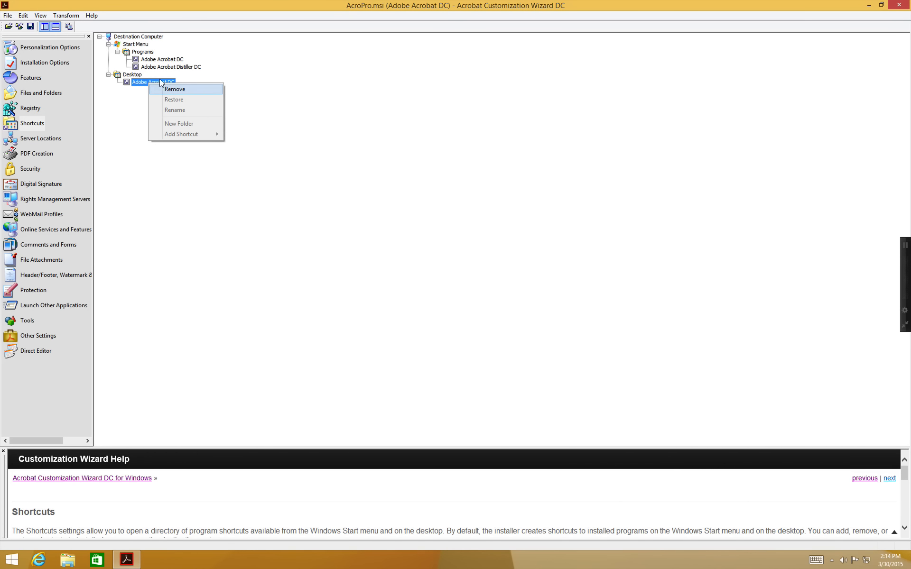
{"action": "left_click", "coordinate": [122, 95]}
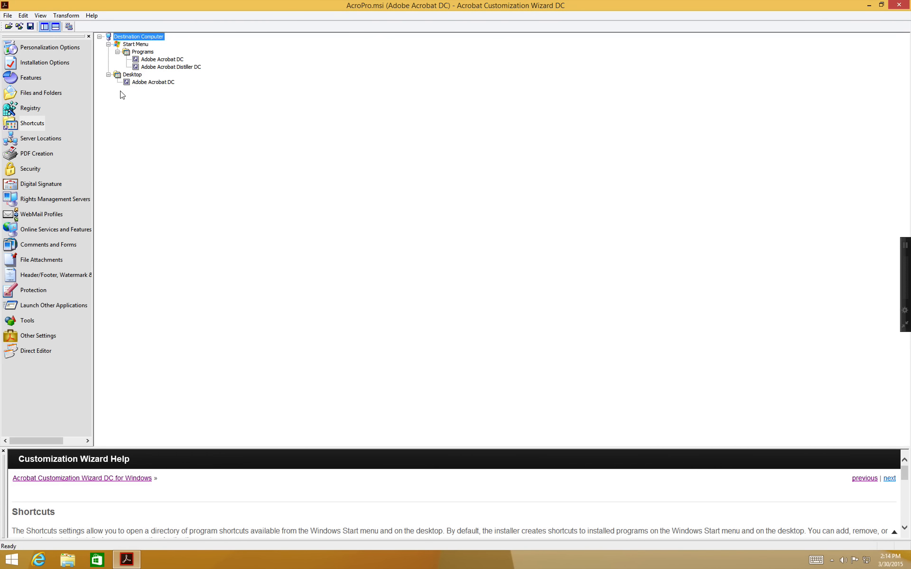
- Review the Start Menu program shortcuts for Adobe Acrobat DC and Adobe Acrobat Distiller DC in the Shortcuts settings
{"action": "left_click", "coordinate": [146, 66]}
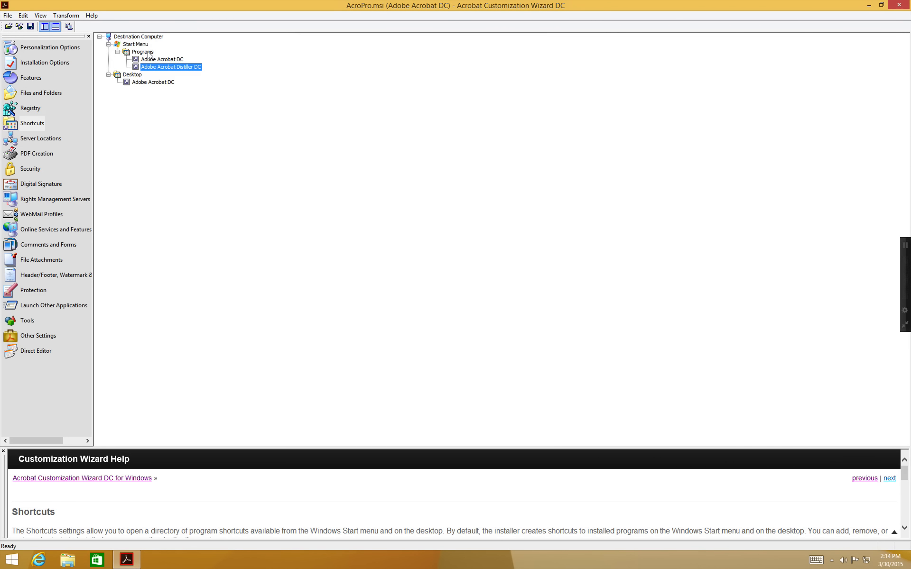
{"action": "left_click", "coordinate": [149, 56]}
{"action": "key", "text": "Down"}
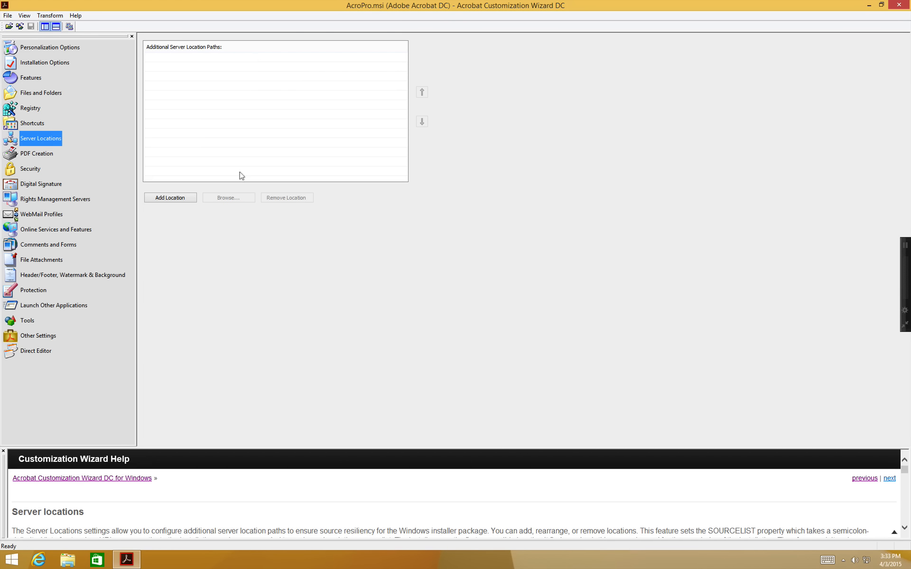
- Add the server location path \\energy.aquodrinks.com\IT\apps\Win\English\Acrobat in the Server Locations settings
{"action": "left_click", "coordinate": [175, 196]}
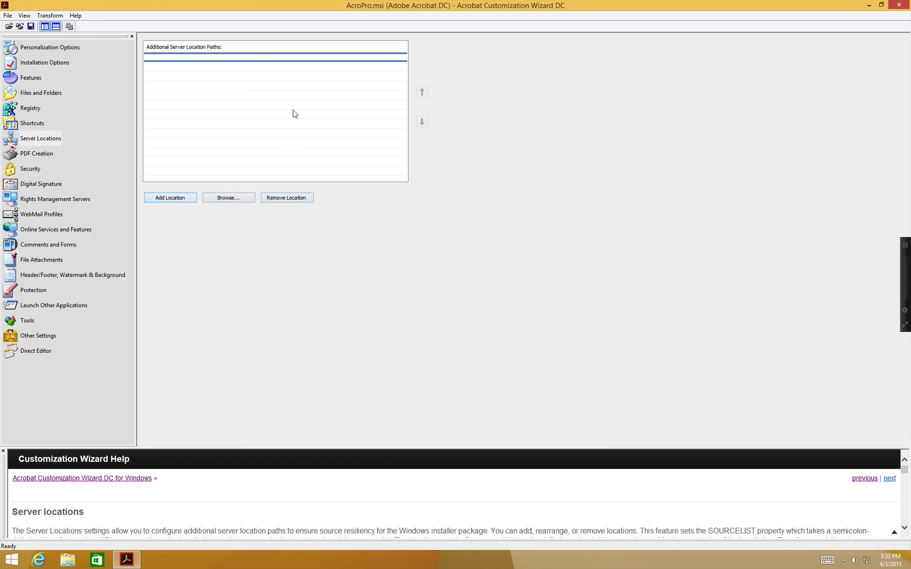
{"action": "type", "text": "\\\\energy.aquodrinks.com\\IT\\apps\\Win\\English\\Acrobat"}
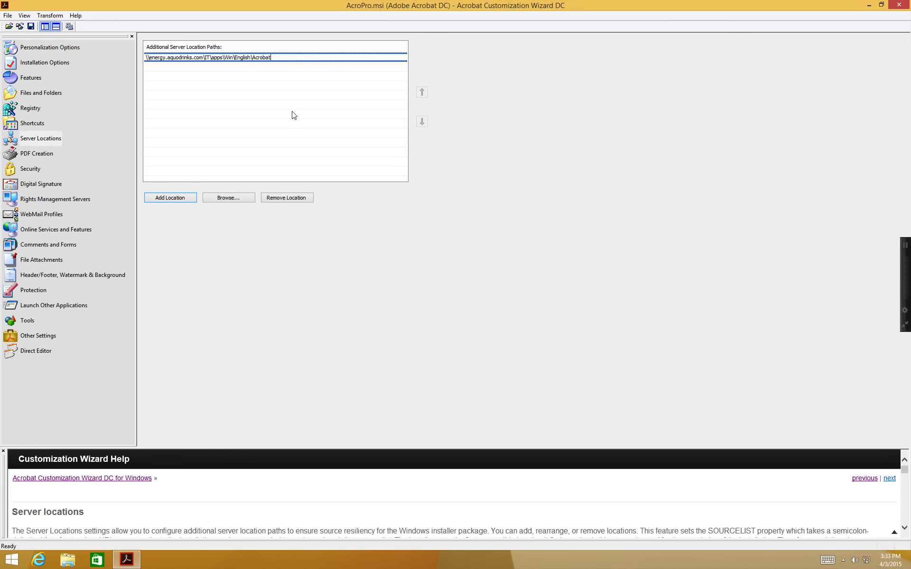
{"action": "key", "text": "Return"}
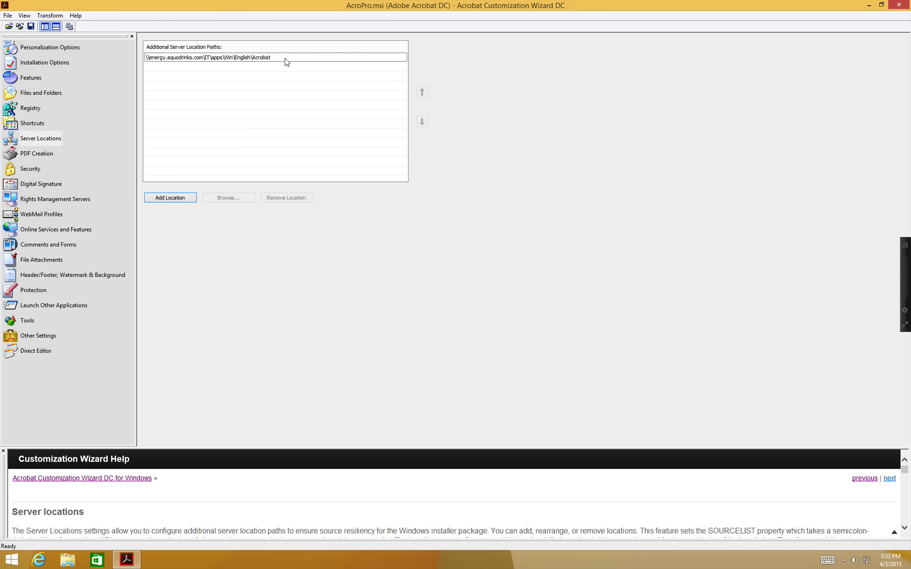
- Add a second server location path, \\power.aquodrinks.com\IT\apps\Win\English\Acrobat
{"action": "left_click", "coordinate": [174, 193]}
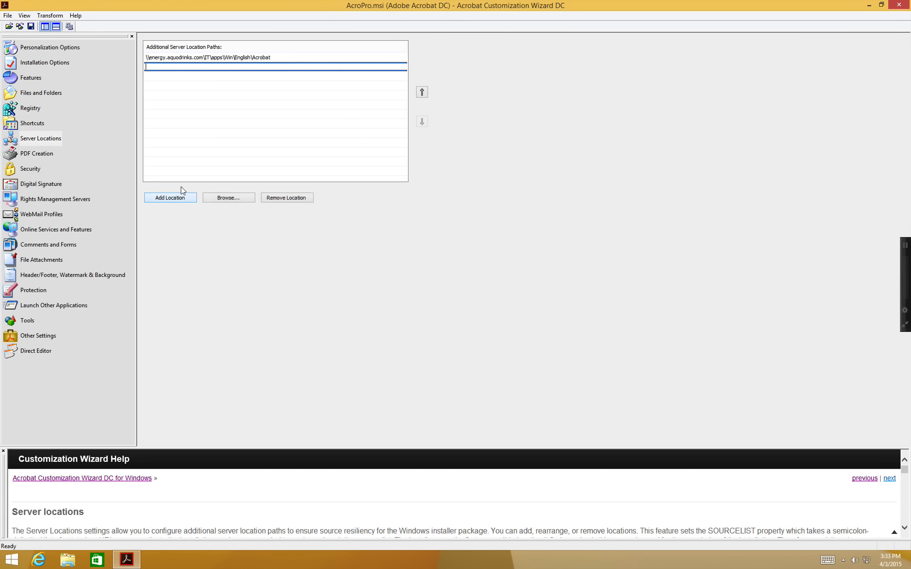
{"action": "type", "text": "\\\\energy.aquodrinks.com\\IT\\apps\\Win\\English\\Acrobat"}
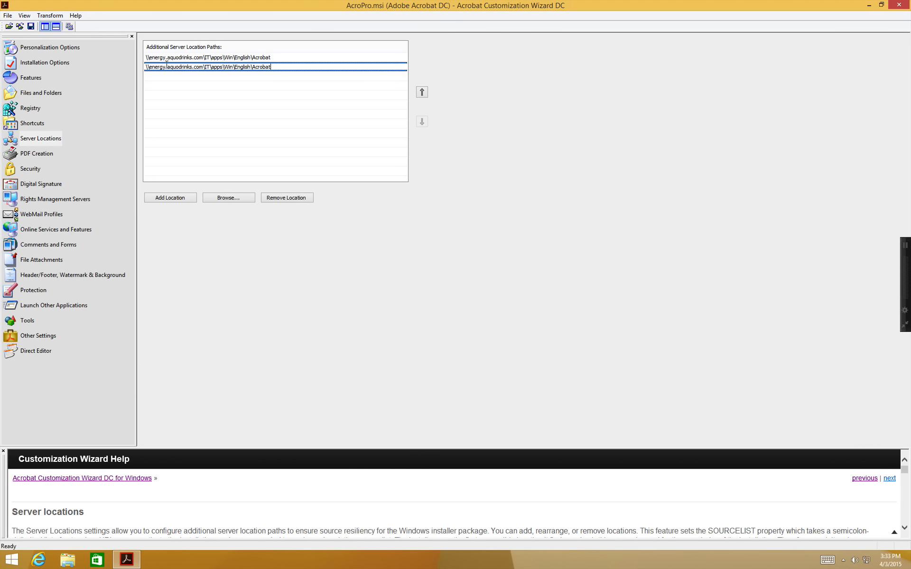
{"action": "left_click_drag", "start_coordinate": [166, 67], "coordinate": [145, 67]}
{"action": "type", "text": "power"}
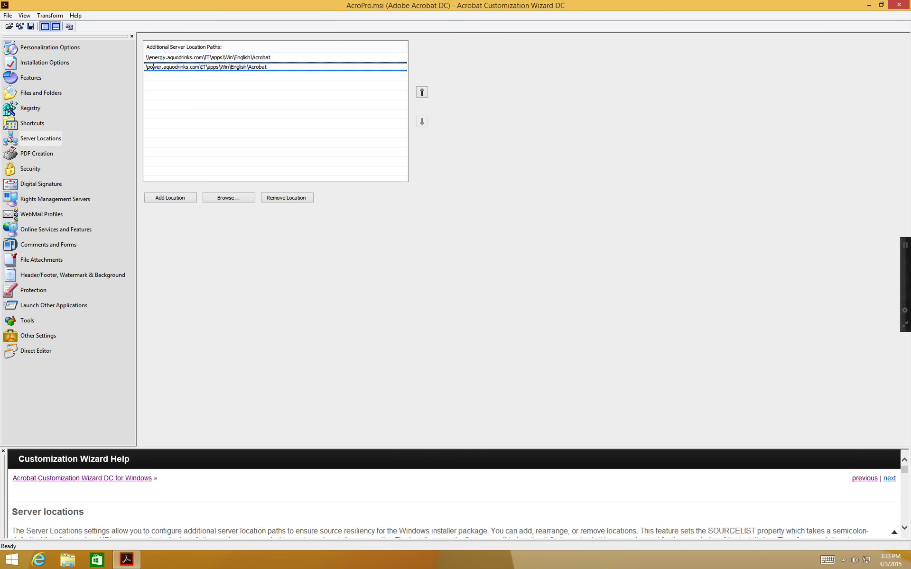
{"action": "type", "text": "\\"}
- Add a third server location path, \\solar.aquodrinks.com\IT\apps\Win\English\Acrobat
{"action": "left_click", "coordinate": [171, 196]}
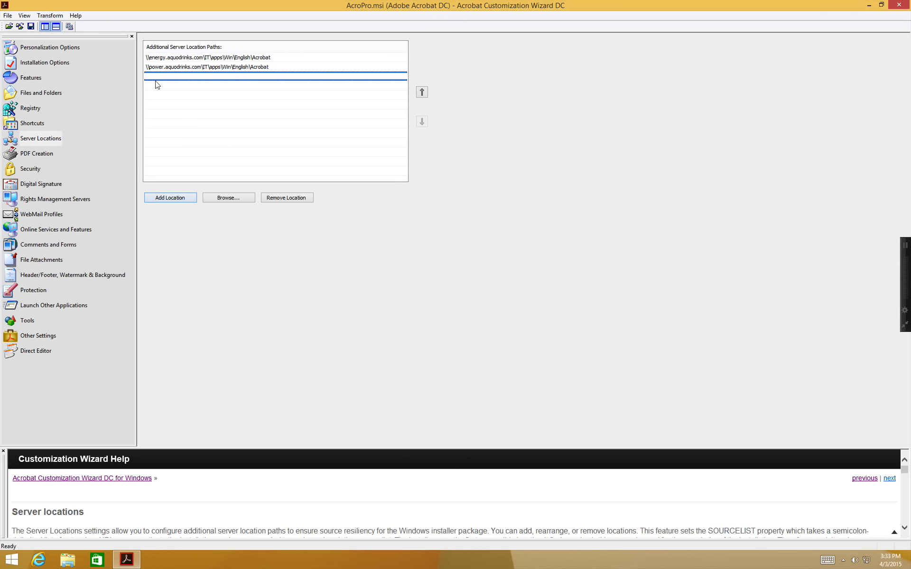
{"action": "type", "text": "\\\\energy.aquodrinks.com\\IT\\apps\\Win\\English\\Acrobat"}
{"action": "left_click", "coordinate": [167, 76]}
{"action": "key", "text": "BackSpace"}
{"action": "key", "text": "BackSpace"}
{"action": "key", "text": "BackSpace"}
{"action": "key", "text": "BackSpace"}
{"action": "key", "text": "BackSpace"}
{"action": "key", "text": "BackSpace"}
{"action": "key", "text": "BackSpace"}
{"action": "type", "text": "solar."}
{"action": "left_click", "coordinate": [268, 89]}
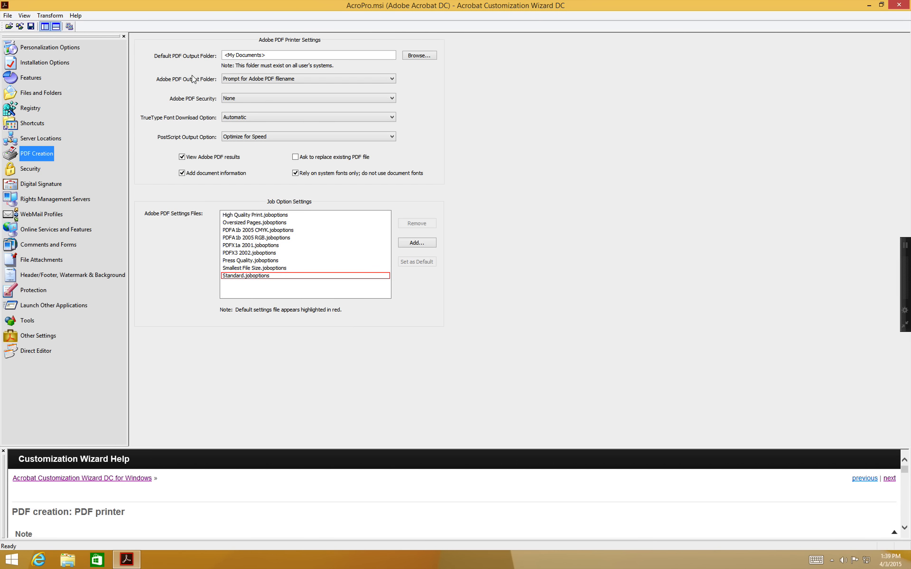
- Review the available choices for the Adobe PDF Output Folder and Adobe PDF Security printer settings without changing them
{"action": "left_click", "coordinate": [383, 74]}
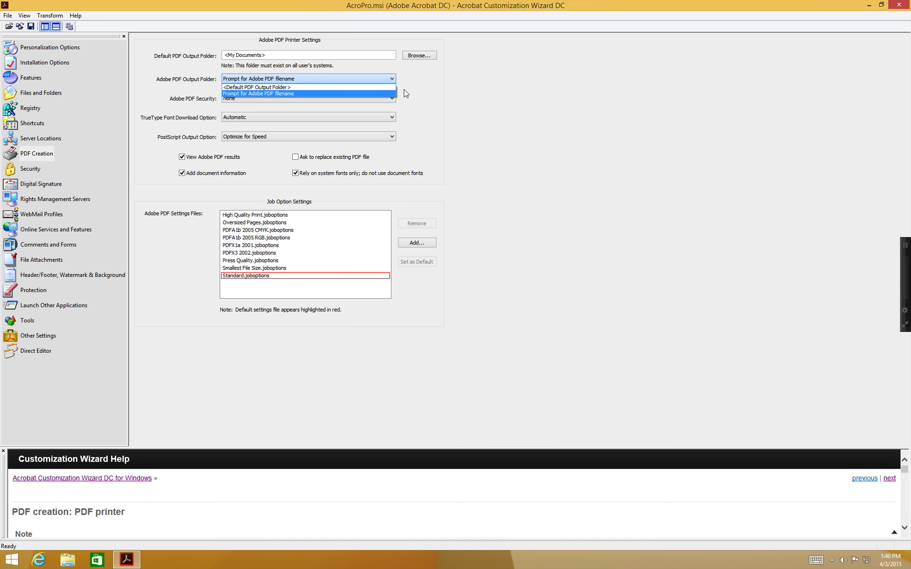
{"action": "left_click", "coordinate": [446, 75]}
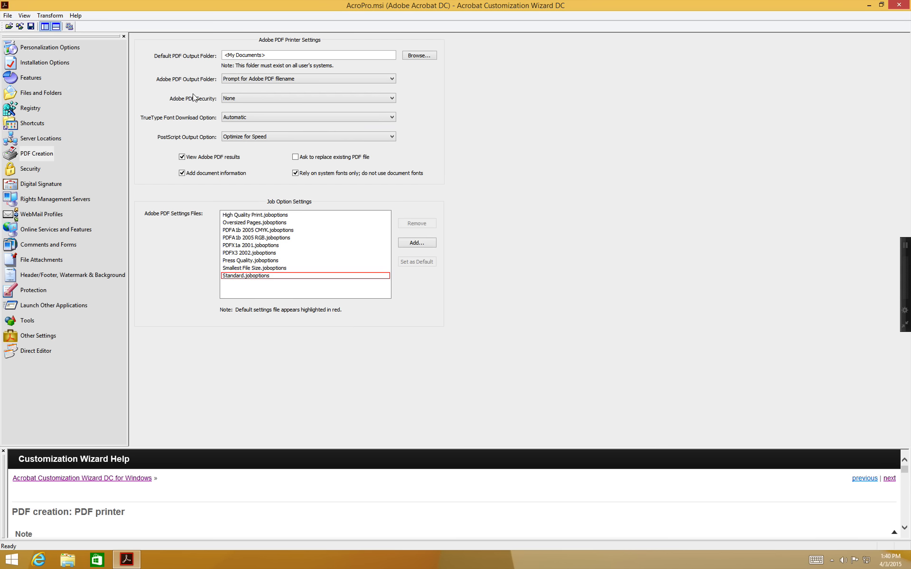
{"action": "left_click", "coordinate": [386, 97]}
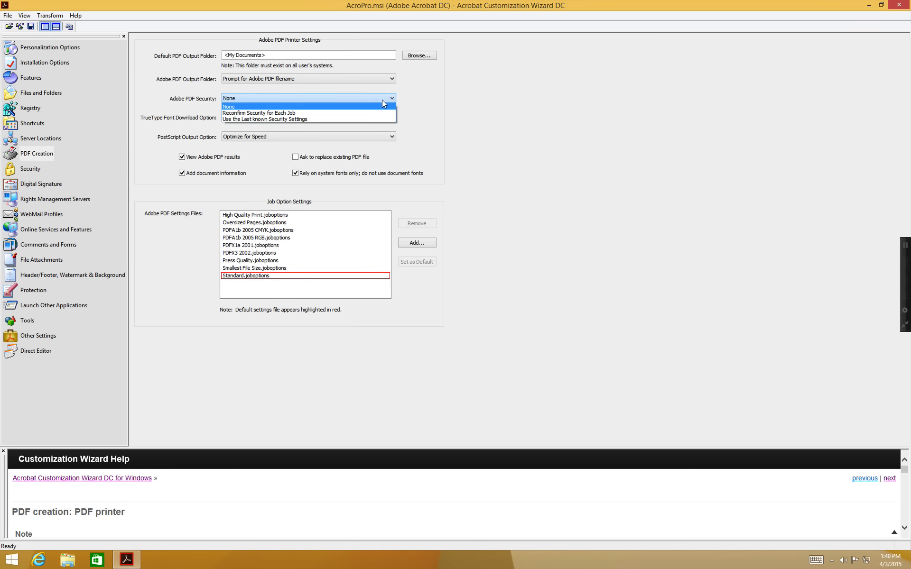
{"action": "key", "text": "Down"}
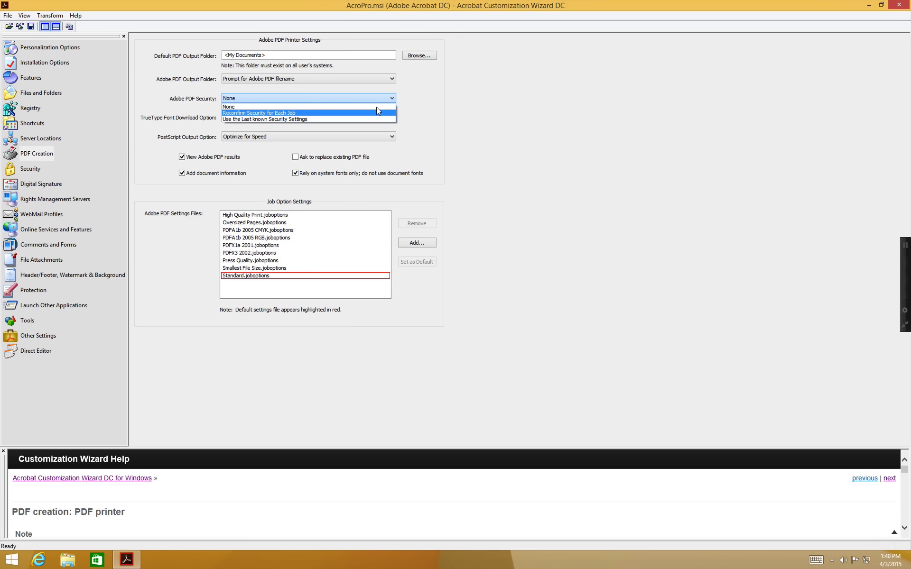
{"action": "key", "text": "Down"}
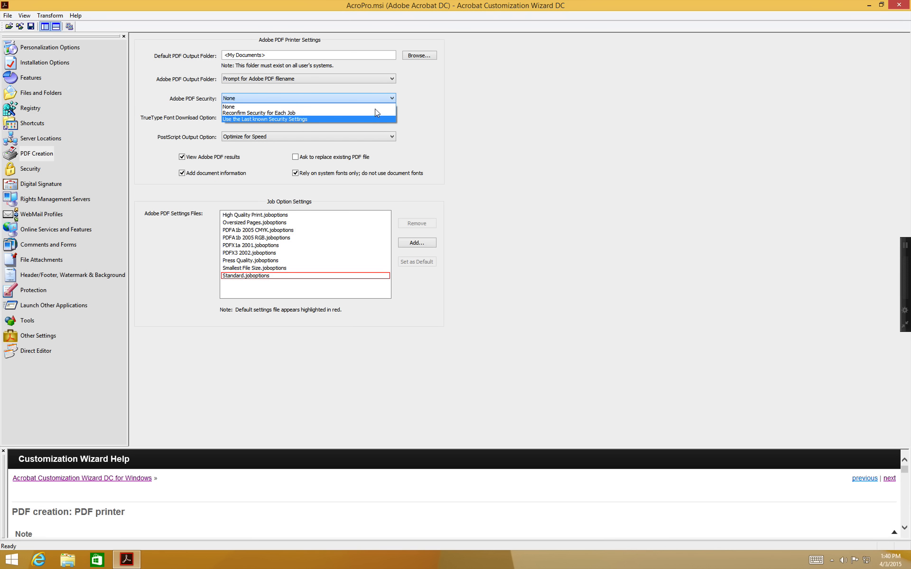
{"action": "left_click", "coordinate": [422, 86]}
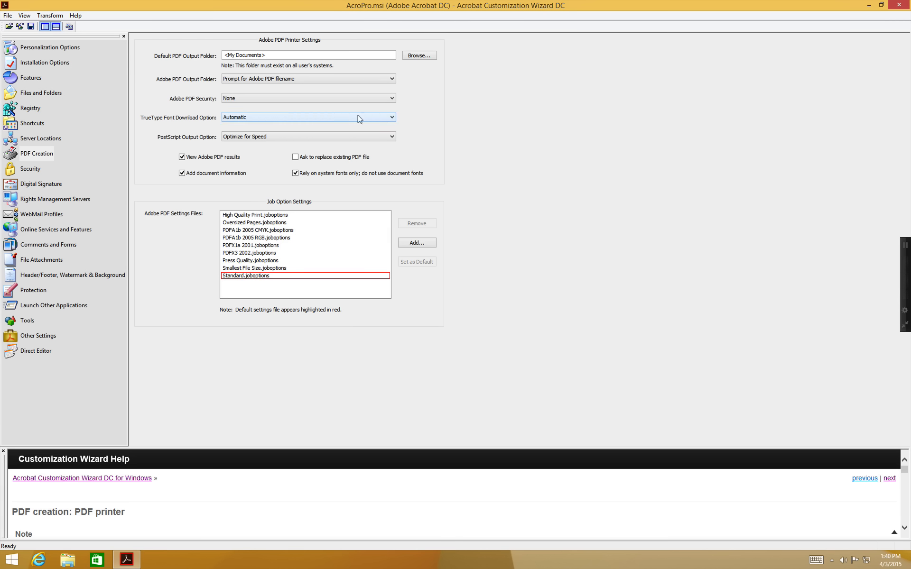
- Review the available choices for the TrueType Font Download Option and PostScript Output Option without changing them
{"action": "left_click", "coordinate": [386, 112]}
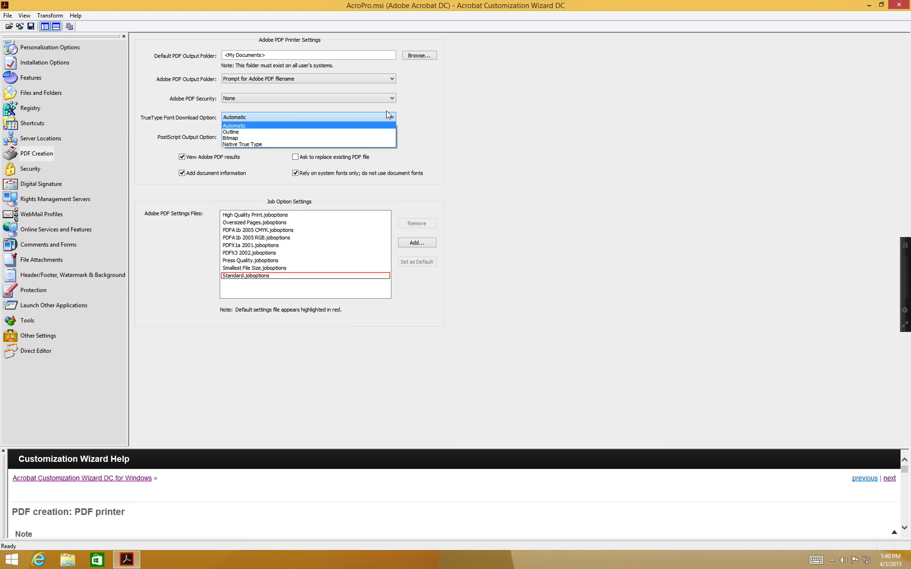
{"action": "left_click", "coordinate": [445, 112]}
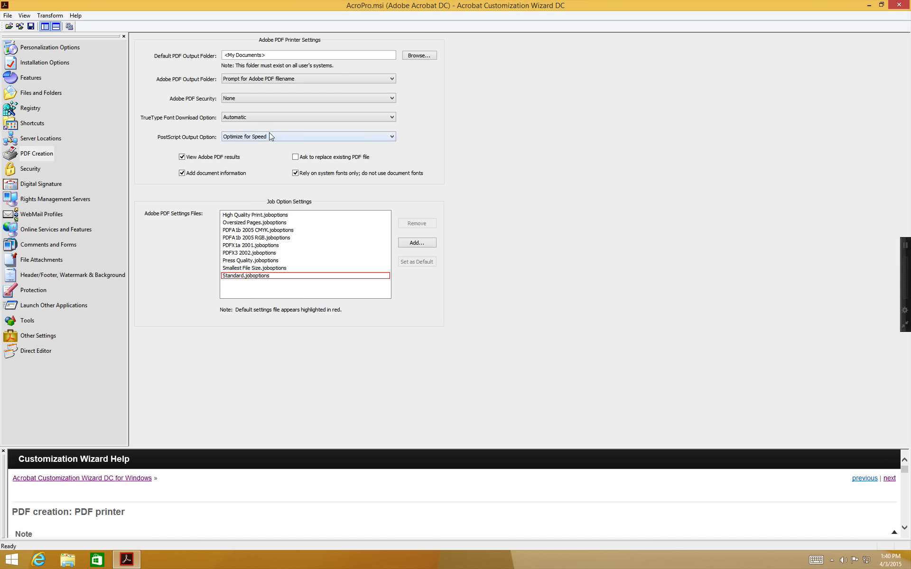
{"action": "left_click", "coordinate": [385, 133]}
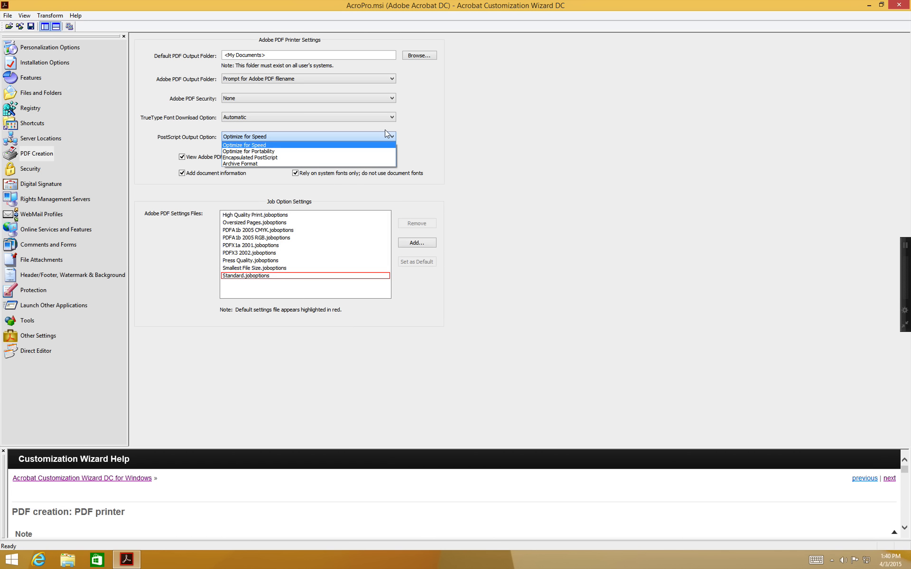
{"action": "left_click", "coordinate": [446, 130]}
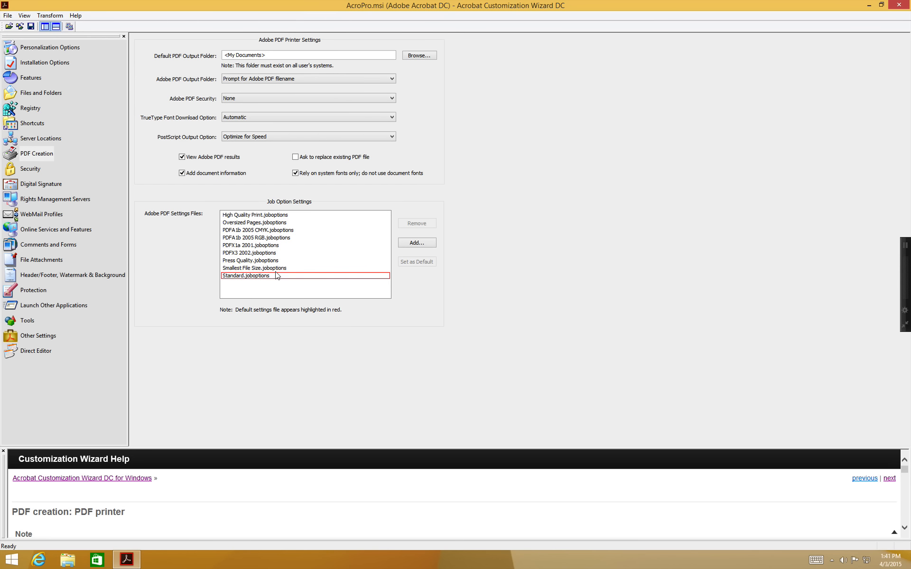
- Add Aquo_Custom.joboptions from Documents > Aquo Files > Settings to the Adobe PDF settings files
{"action": "left_click", "coordinate": [420, 235]}
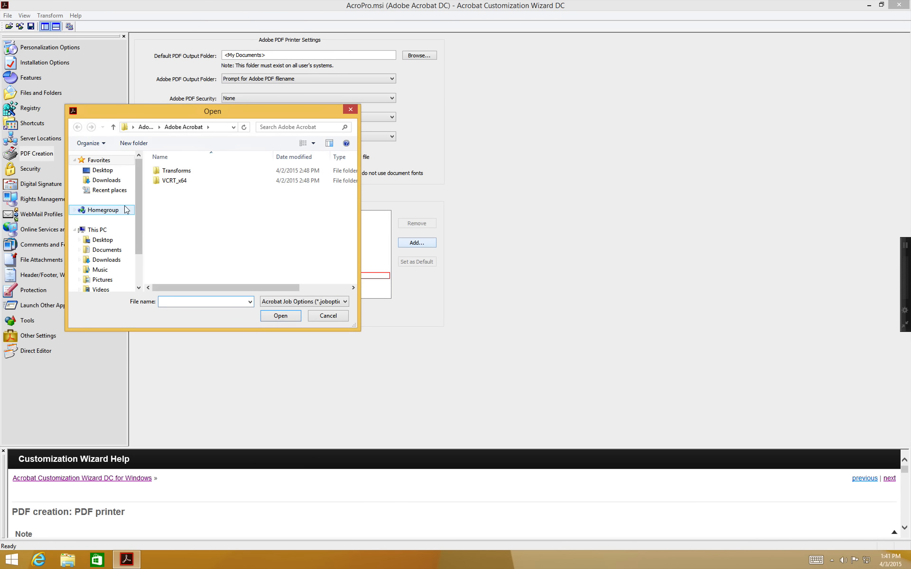
{"action": "left_click", "coordinate": [110, 249]}
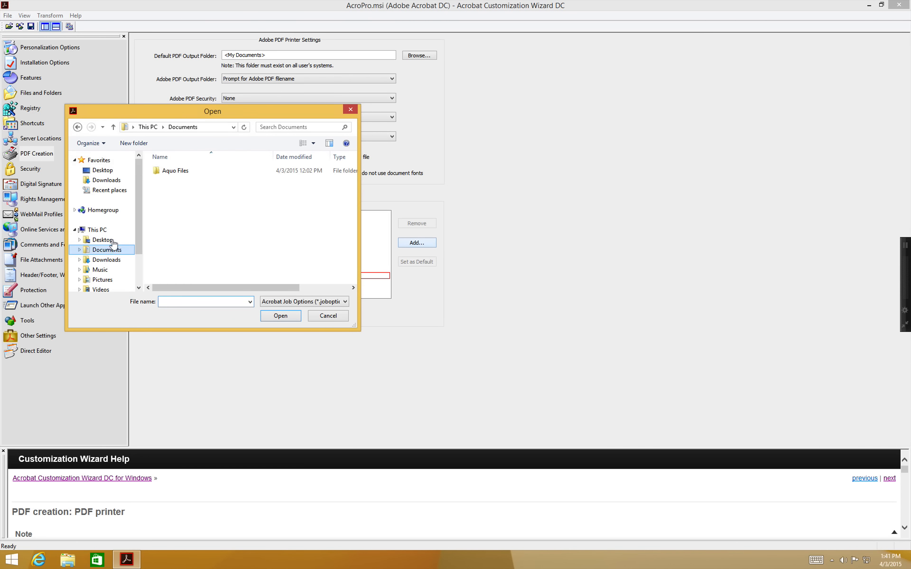
{"action": "double_click", "coordinate": [169, 171]}
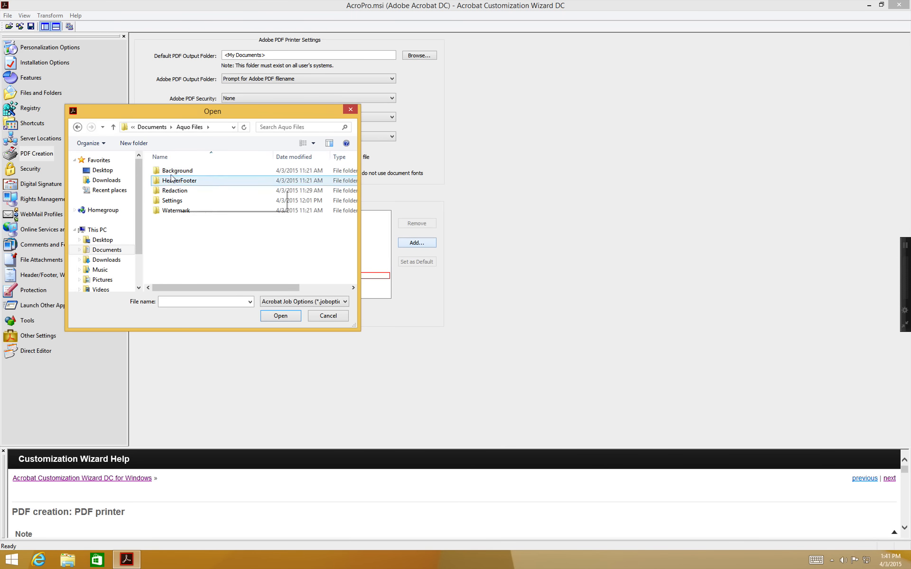
{"action": "double_click", "coordinate": [174, 201]}
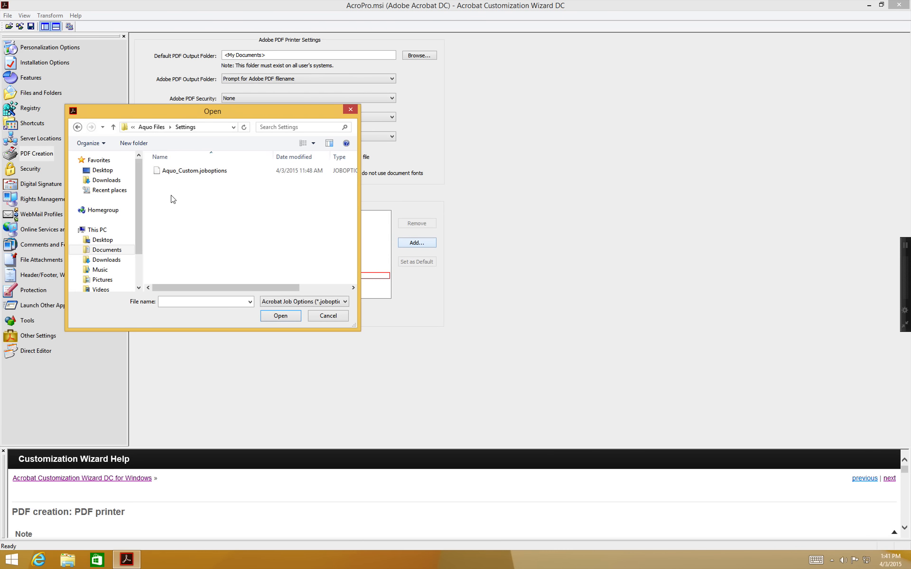
{"action": "left_click", "coordinate": [167, 168]}
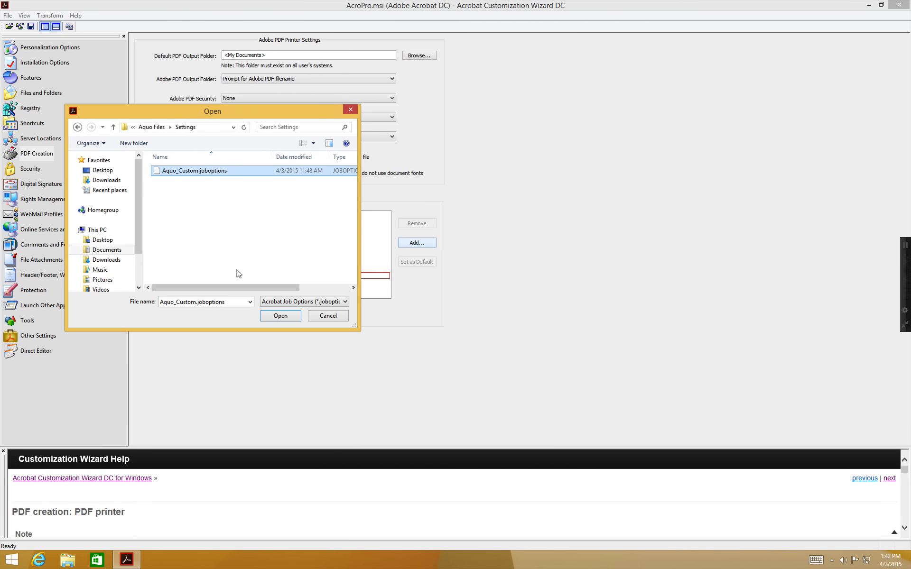
{"action": "left_click", "coordinate": [272, 315]}
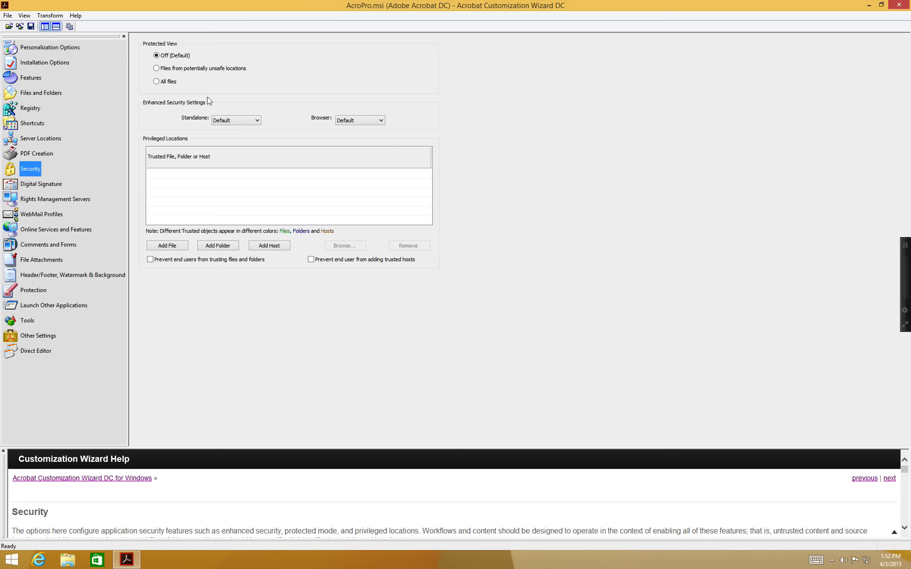
- Review the Standalone and Browser choices for Enhanced Security in the Security settings without changing them
{"action": "left_click", "coordinate": [249, 112]}
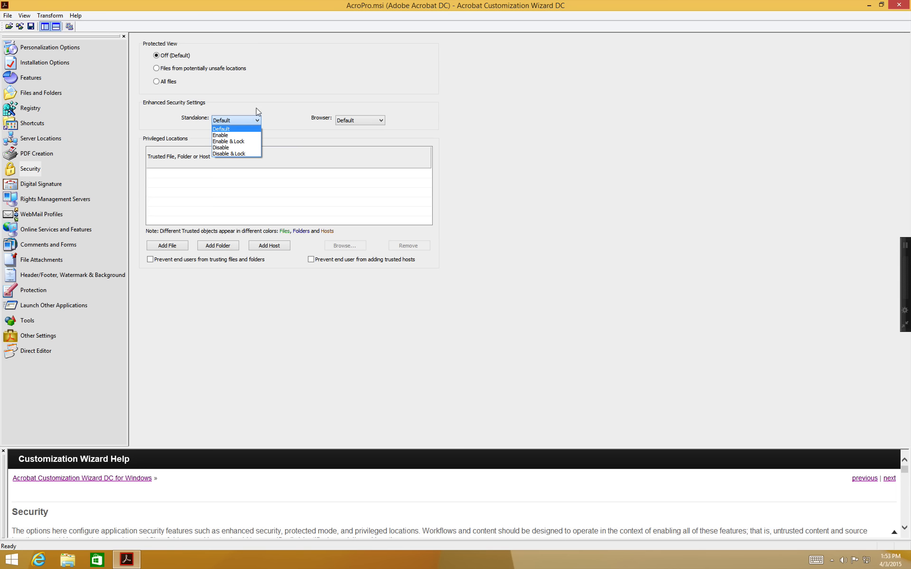
{"action": "left_click", "coordinate": [268, 107]}
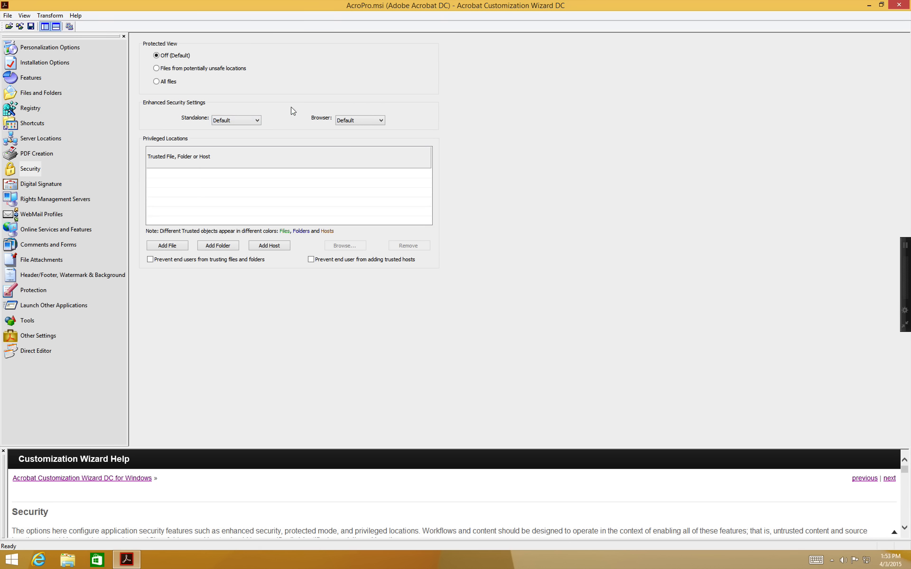
{"action": "left_click", "coordinate": [371, 117]}
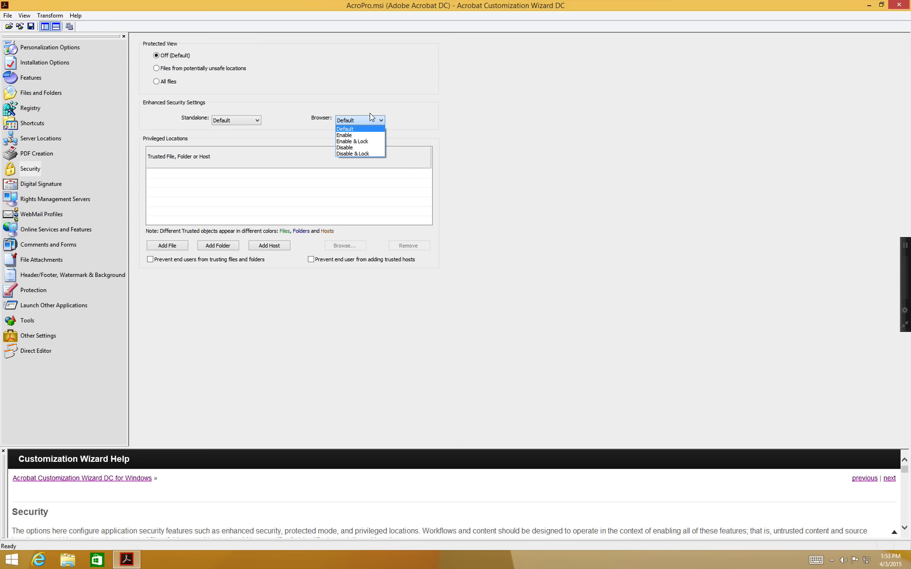
{"action": "left_click", "coordinate": [398, 111]}
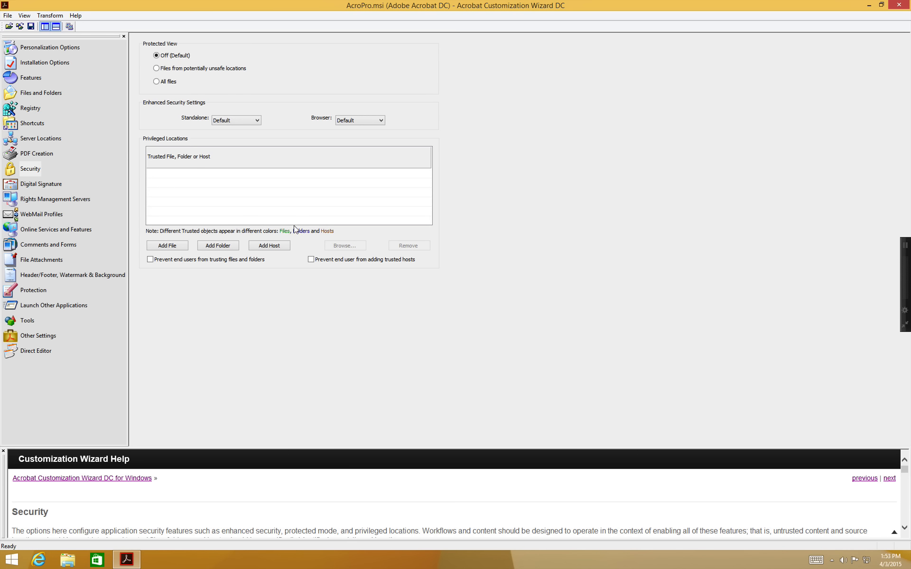
- Add Aquo_Background.pdf from Documents > Aquo Files as a trusted file under Privileged Locations
{"action": "left_click", "coordinate": [160, 240]}
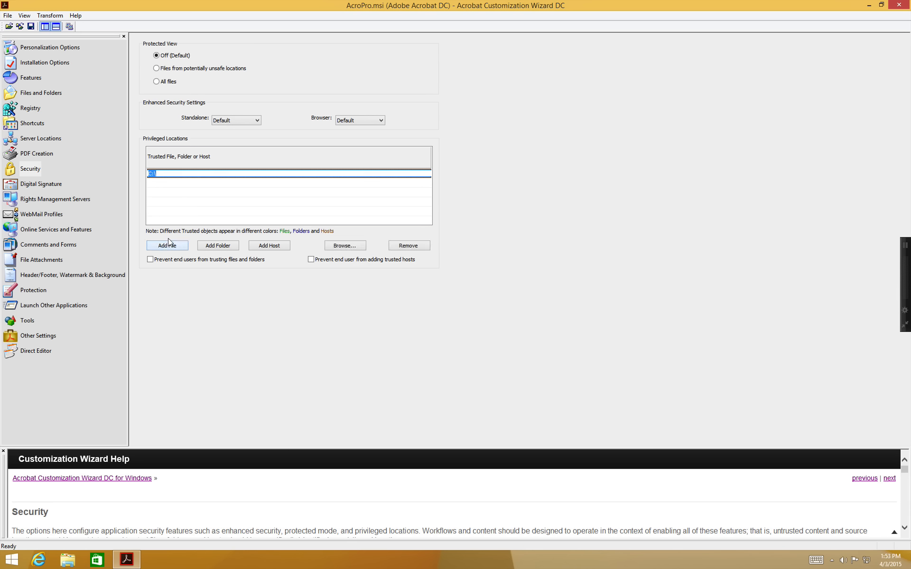
{"action": "left_click", "coordinate": [337, 244]}
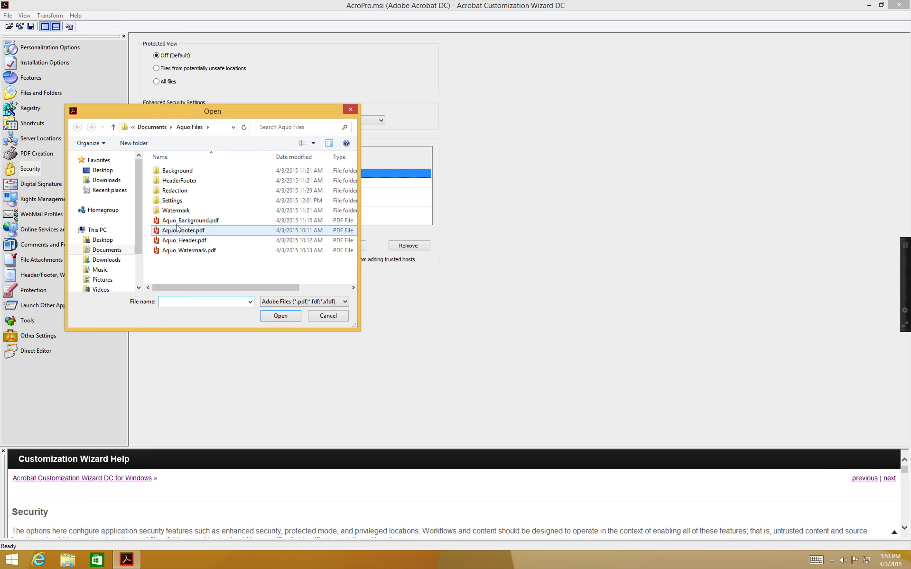
{"action": "left_click", "coordinate": [182, 219]}
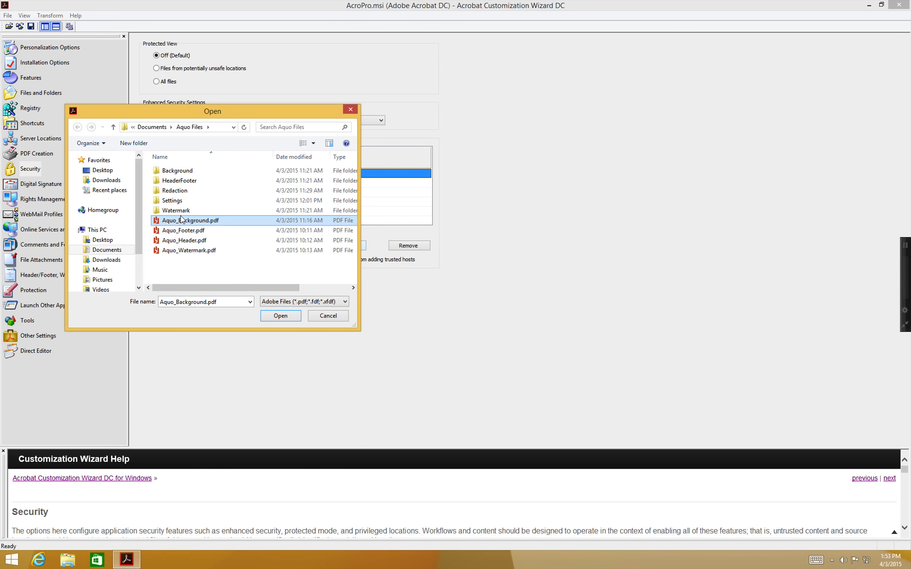
{"action": "left_click", "coordinate": [275, 311]}
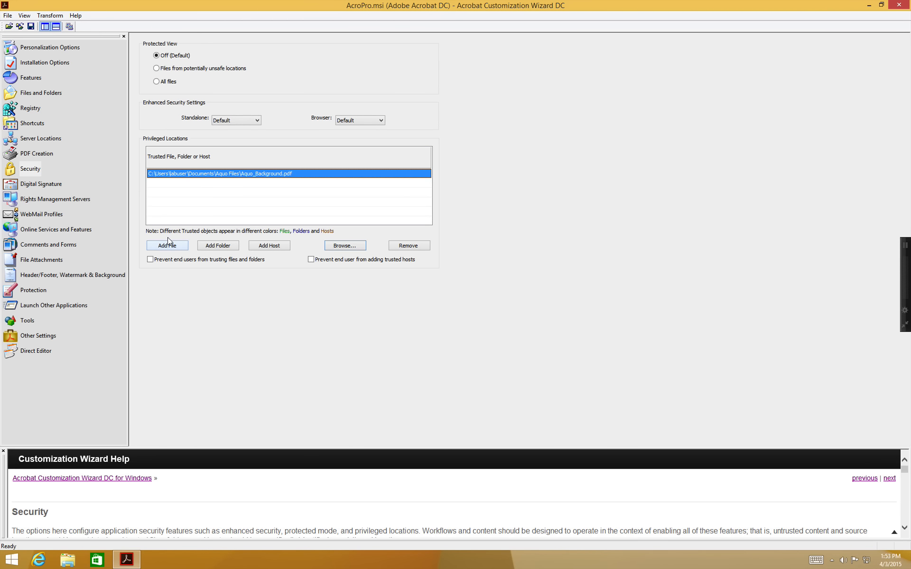
- Add the Documents folder as a trusted folder under Privileged Locations
{"action": "left_click", "coordinate": [213, 240]}
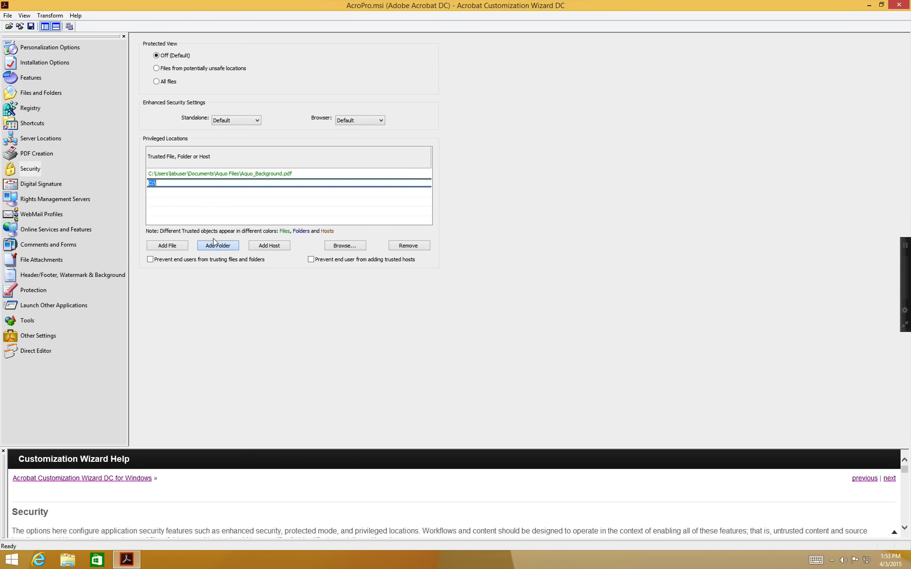
{"action": "left_click", "coordinate": [349, 244]}
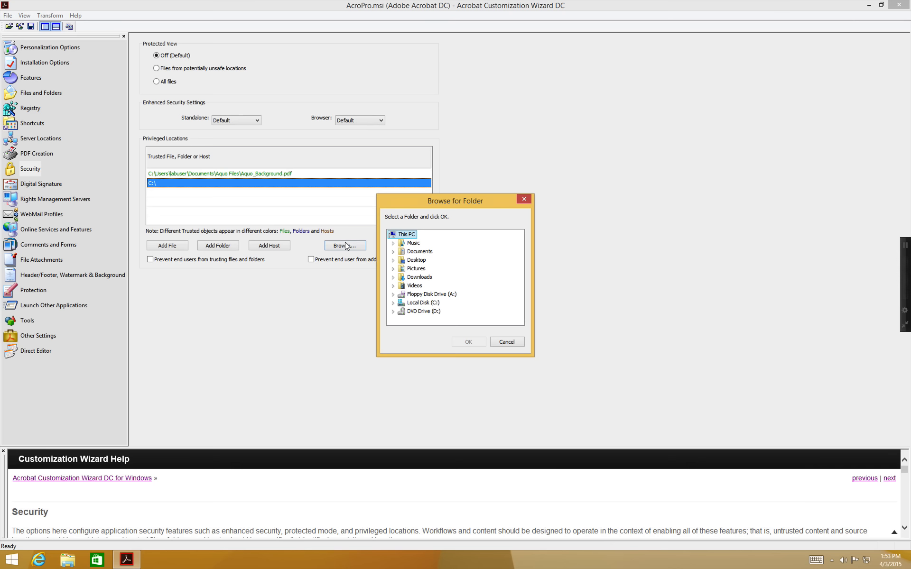
{"action": "left_click", "coordinate": [411, 251]}
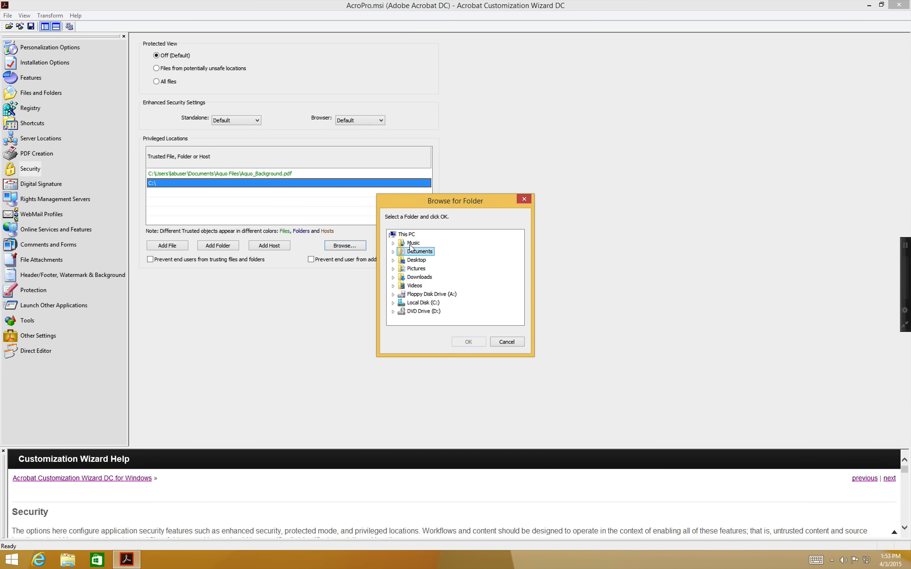
{"action": "left_click", "coordinate": [393, 252]}
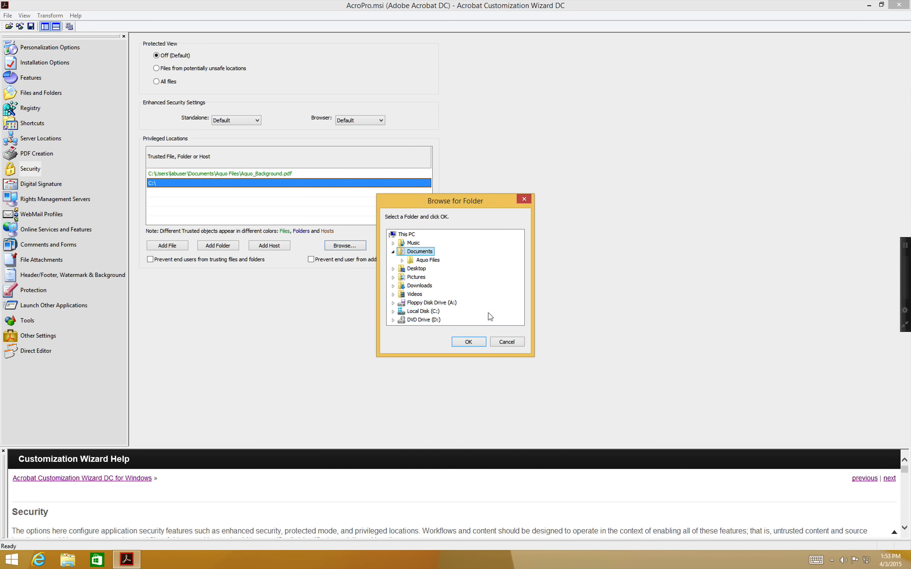
{"action": "left_click", "coordinate": [466, 341]}
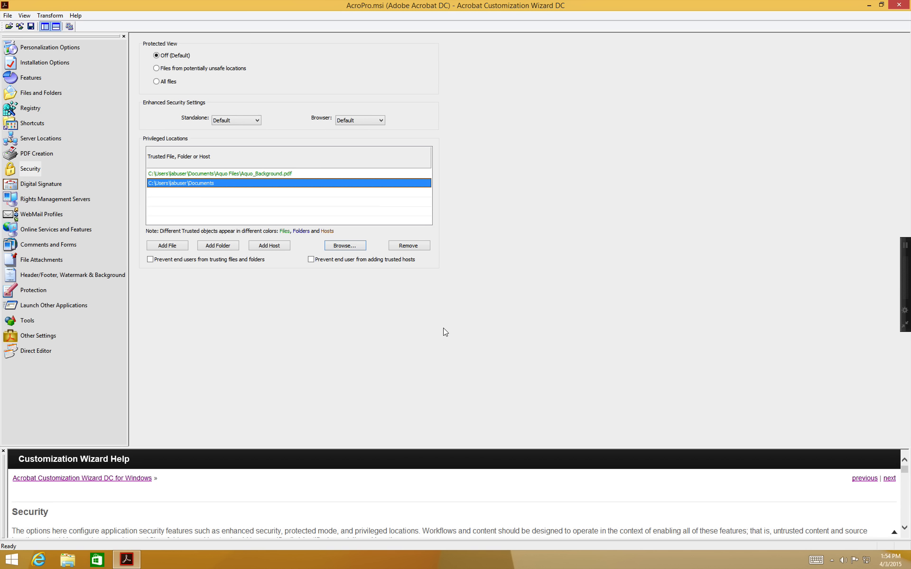
{"action": "left_click", "coordinate": [258, 242]}
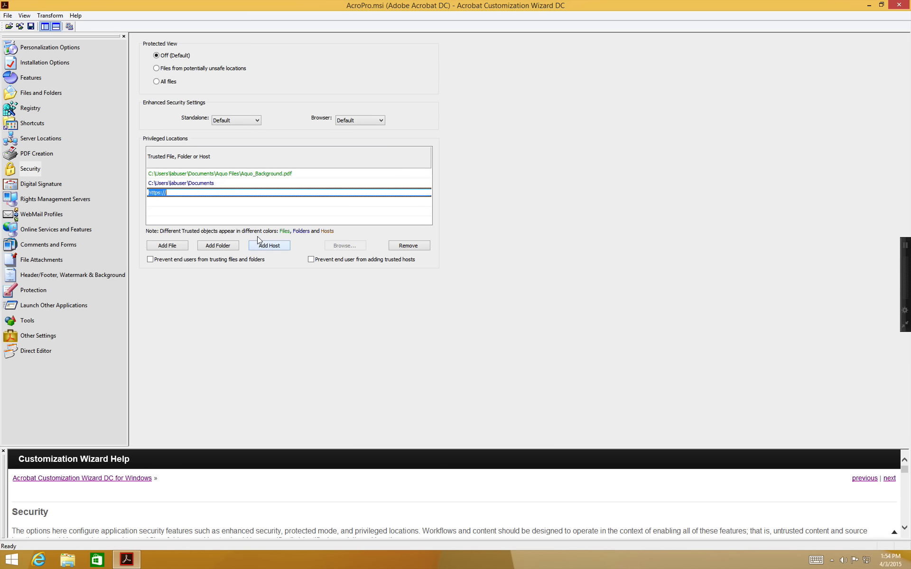
{"action": "left_click", "coordinate": [188, 193]}
{"action": "type", "text": "www.aquo-drinks.com"}
{"action": "left_click", "coordinate": [244, 181]}
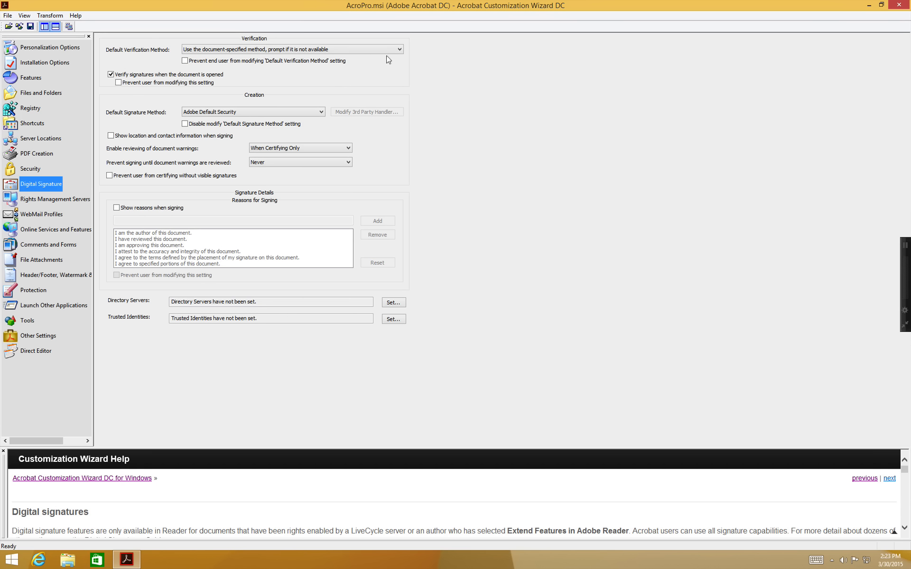
- Review the Default Verification Method and Default Signature Method choices in the Digital Signature settings without changing them
{"action": "left_click", "coordinate": [392, 42]}
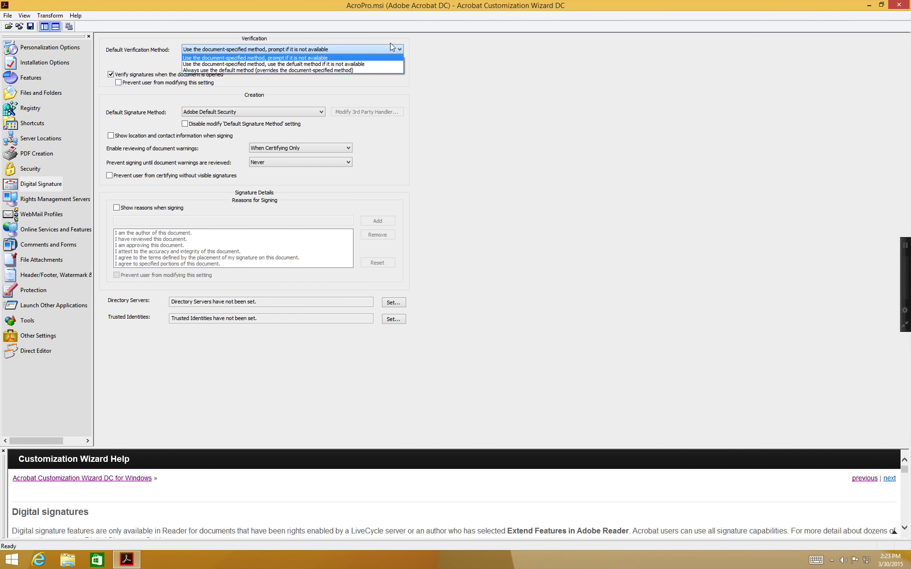
{"action": "left_click", "coordinate": [426, 90]}
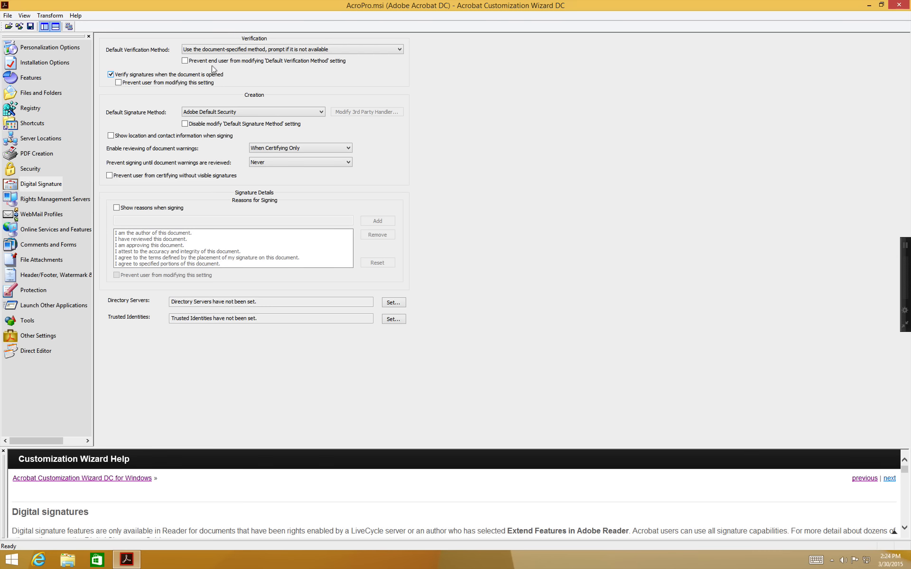
{"action": "left_click", "coordinate": [109, 75]}
{"action": "left_click", "coordinate": [313, 103]}
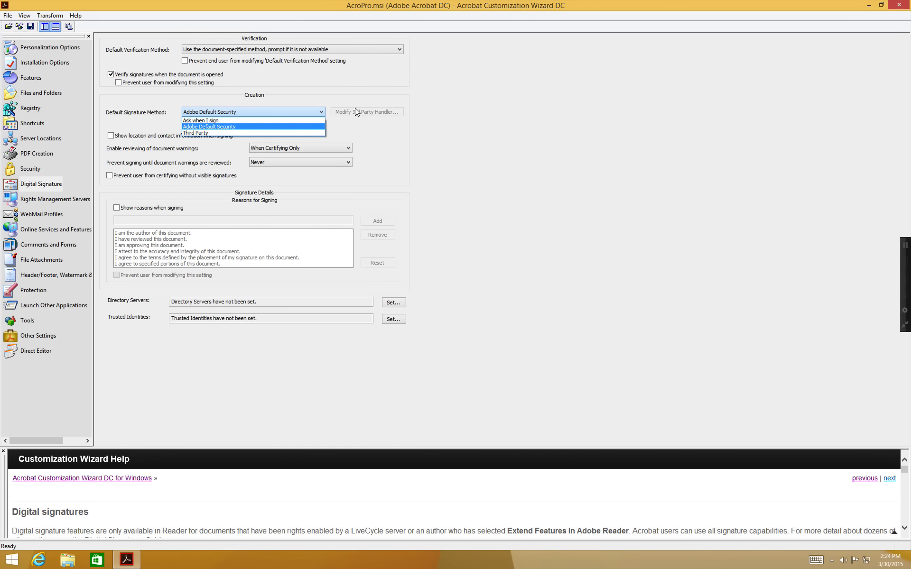
{"action": "left_click", "coordinate": [379, 112]}
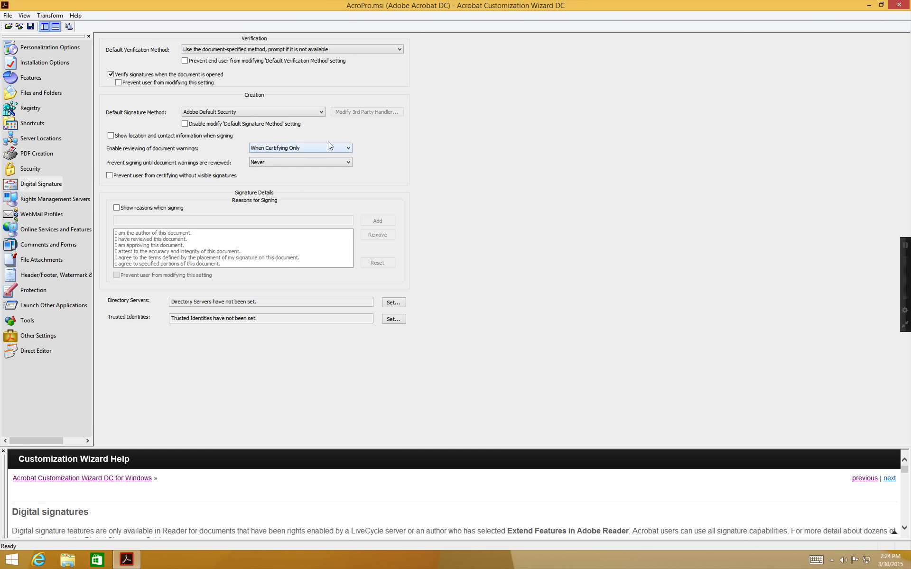
- Review the choices for enabling review of document warnings and for preventing signing until warnings are reviewed
{"action": "left_click", "coordinate": [340, 145]}
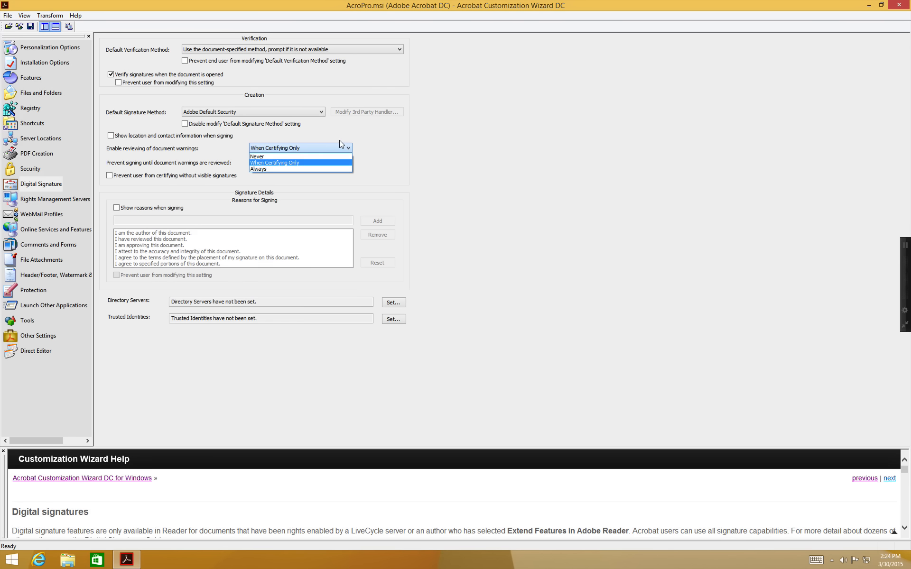
{"action": "left_click", "coordinate": [386, 144]}
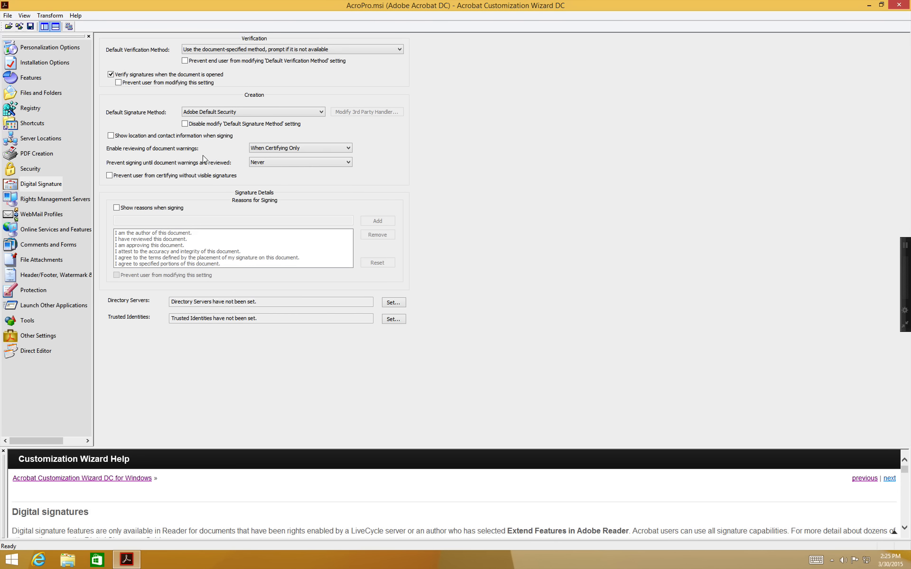
{"action": "left_click", "coordinate": [317, 159]}
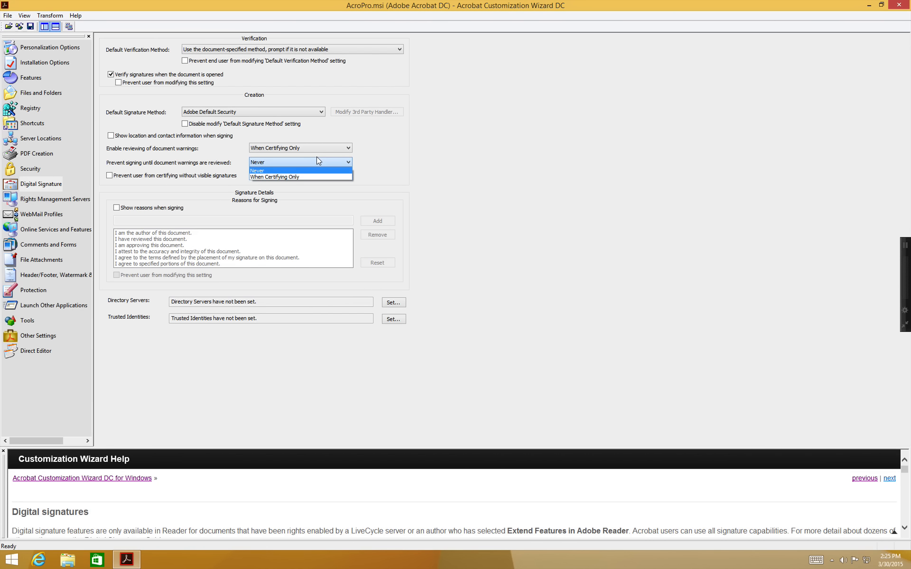
{"action": "left_click", "coordinate": [370, 164]}
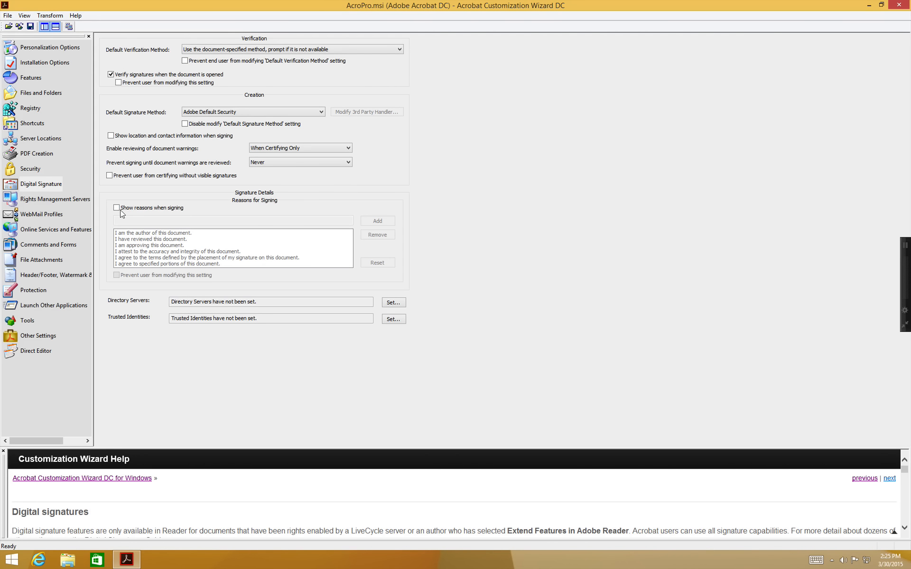
- Switch Show reasons when signing on and off to examine the Reasons for Signing settings
{"action": "left_click", "coordinate": [108, 201]}
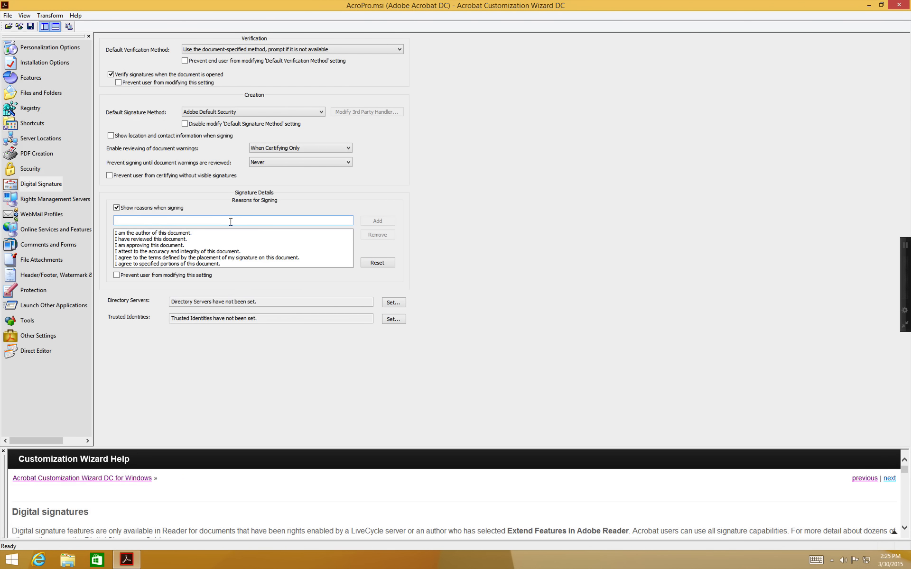
{"action": "left_click", "coordinate": [116, 207]}
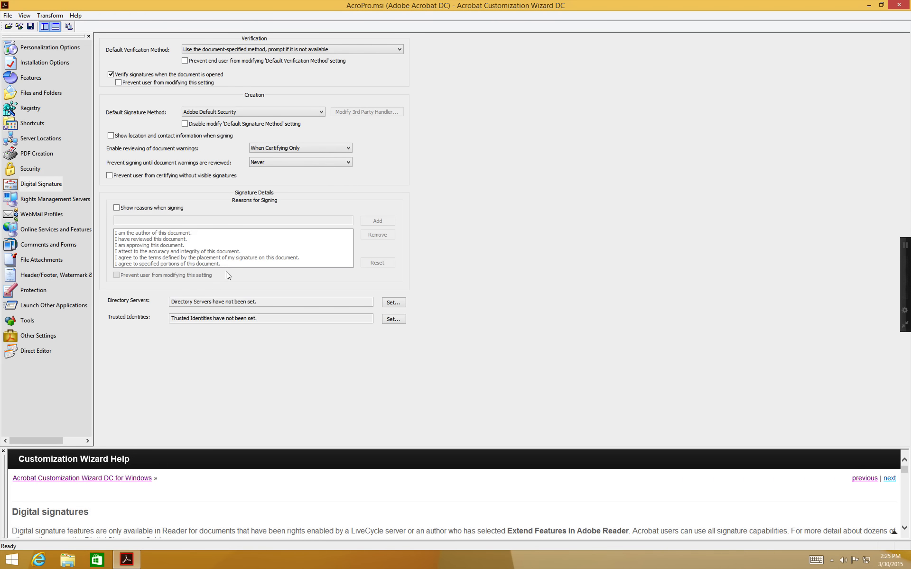
{"action": "left_click", "coordinate": [108, 201]}
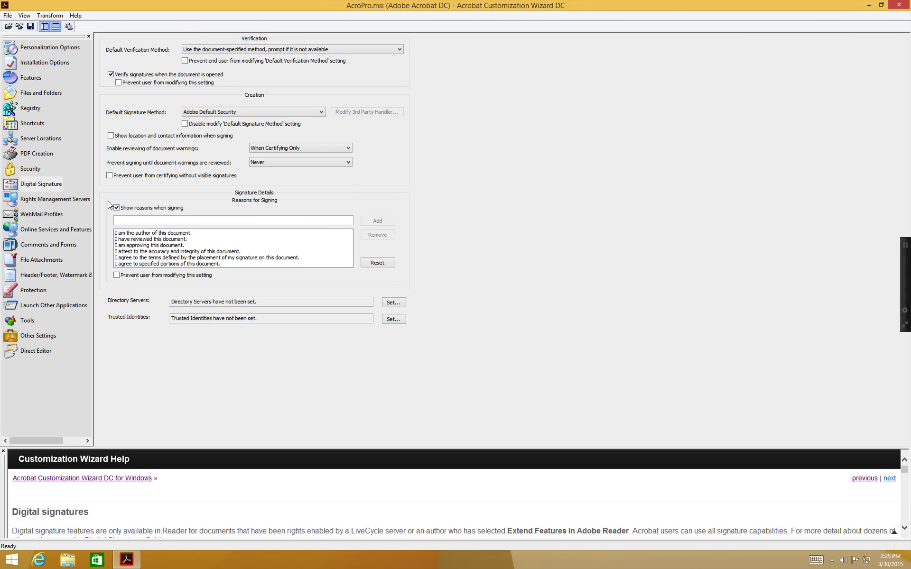
{"action": "left_click", "coordinate": [107, 200]}
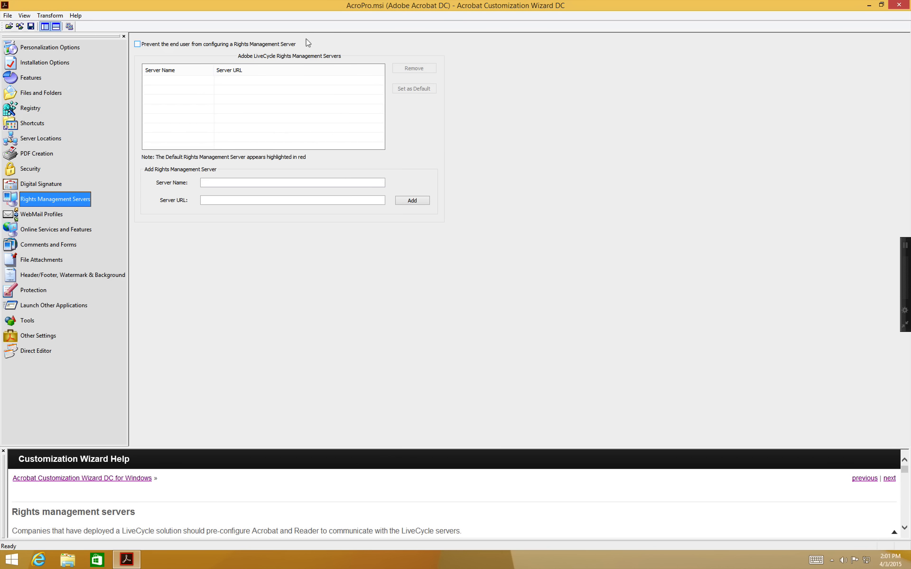
{"action": "left_click", "coordinate": [130, 40]}
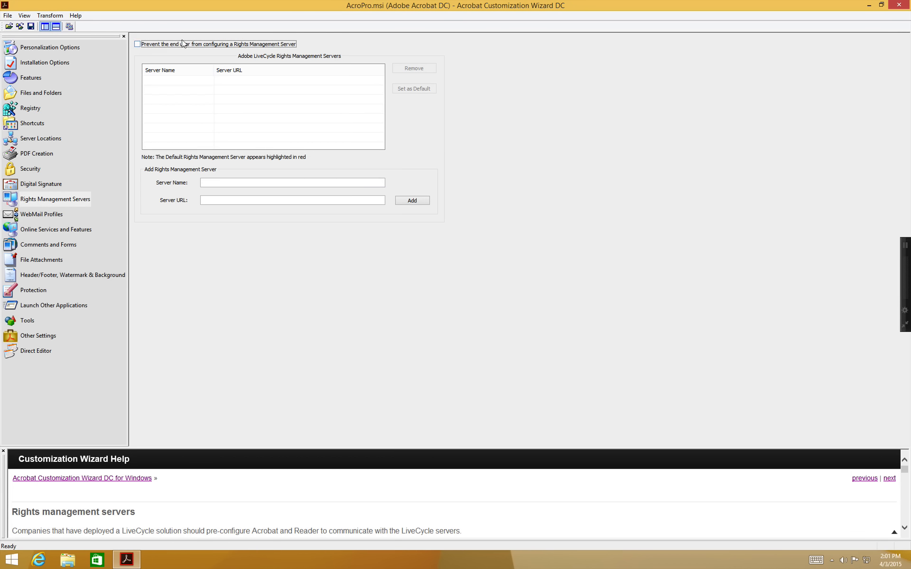
{"action": "left_click", "coordinate": [211, 44]}
{"action": "left_click", "coordinate": [213, 182]}
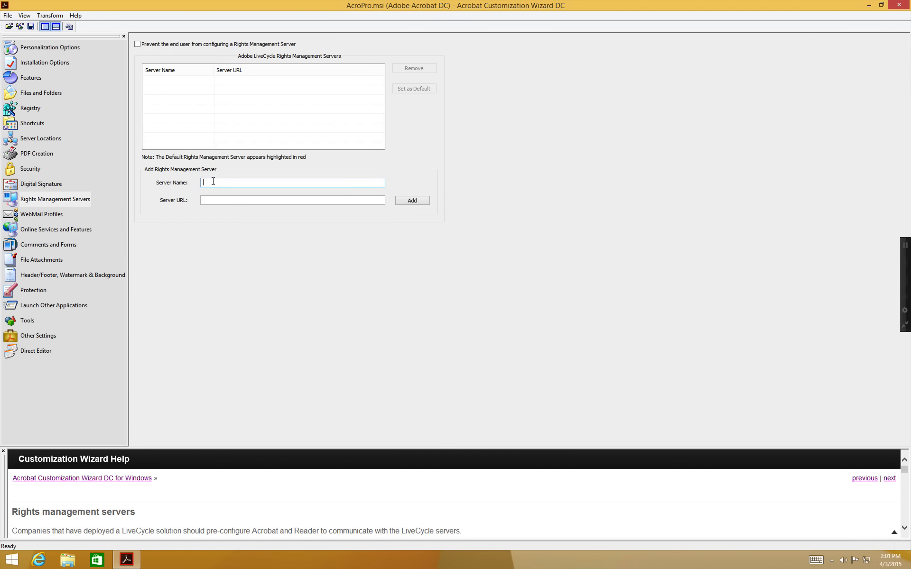
{"action": "type", "text": "Aquo LiveCycle Rights Management Server"}
{"action": "left_click", "coordinate": [215, 200]}
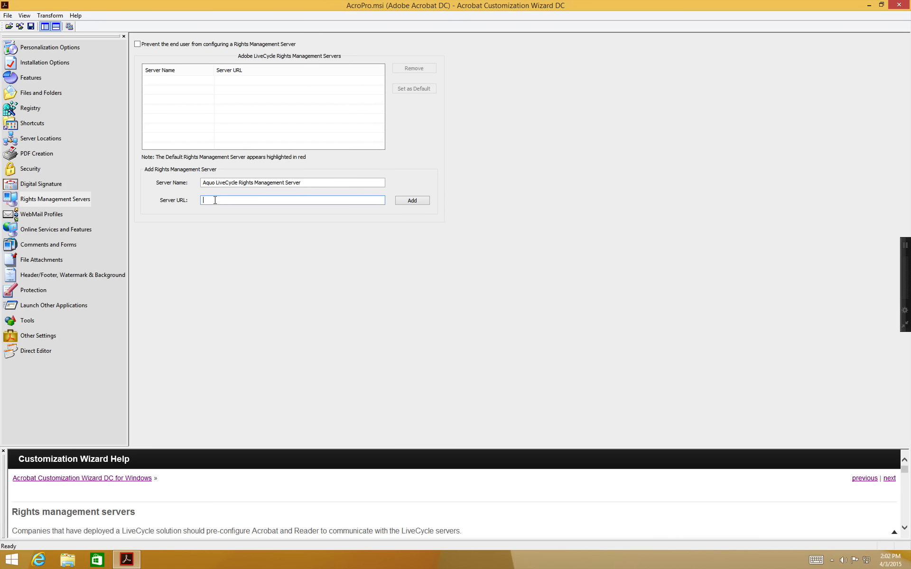
{"action": "type", "text": "www.aquo-drinks.com/RightsManagement/:433"}
{"action": "key", "text": "BackSpace"}
{"action": "key", "text": "BackSpace"}
{"action": "type", "text": "https://"}
{"action": "left_click", "coordinate": [412, 201]}
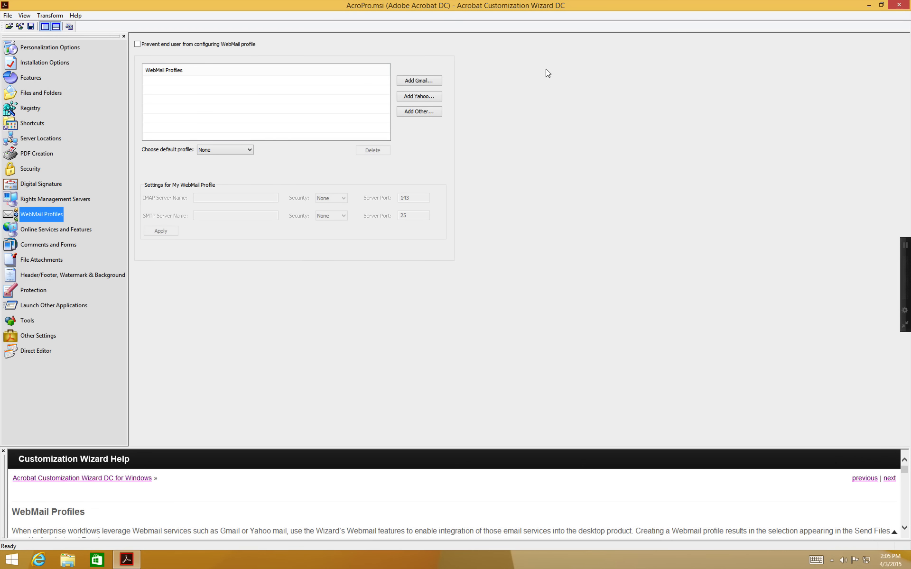
- Add Gmail and Yahoo Mail to the WebMail profiles, leaving end users free to configure profiles
{"action": "left_click", "coordinate": [138, 44]}
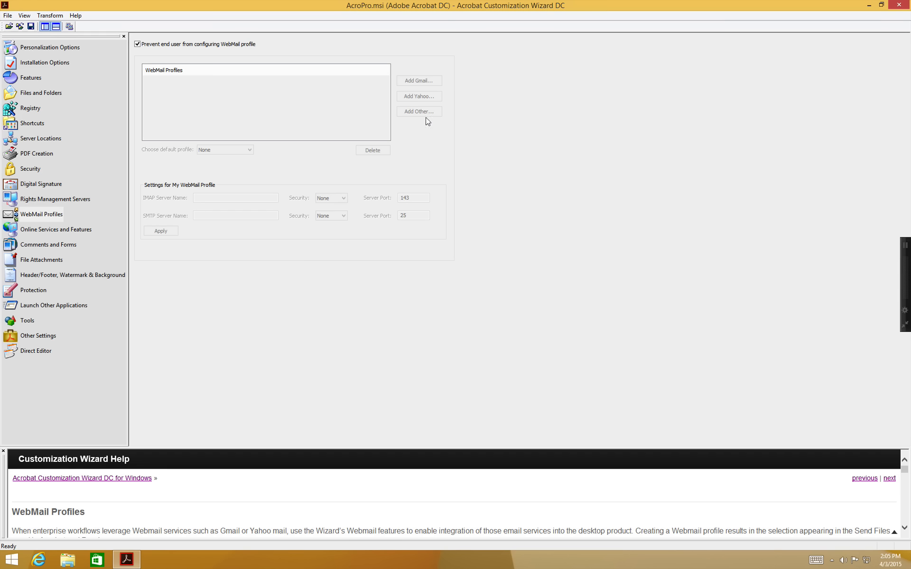
{"action": "left_click", "coordinate": [138, 43]}
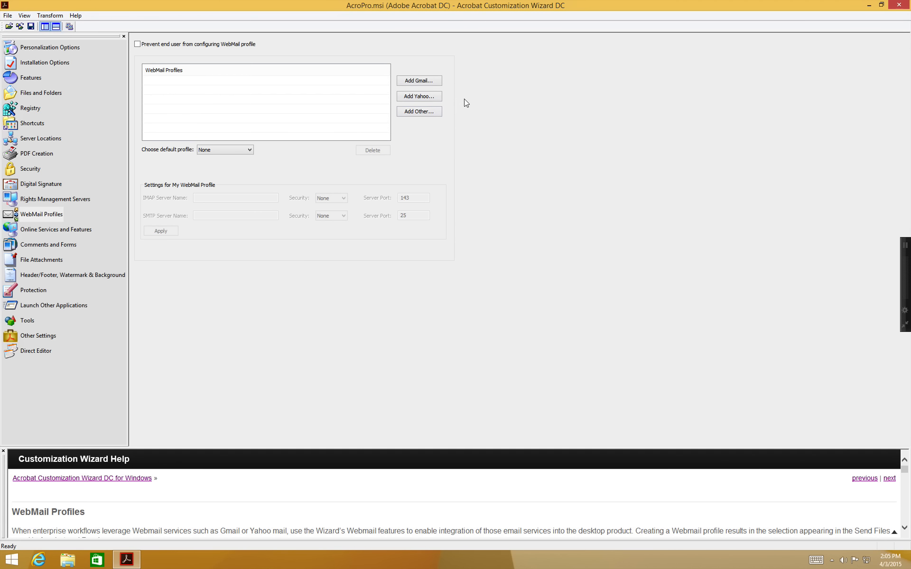
{"action": "left_click", "coordinate": [418, 77]}
{"action": "left_click", "coordinate": [419, 91]}
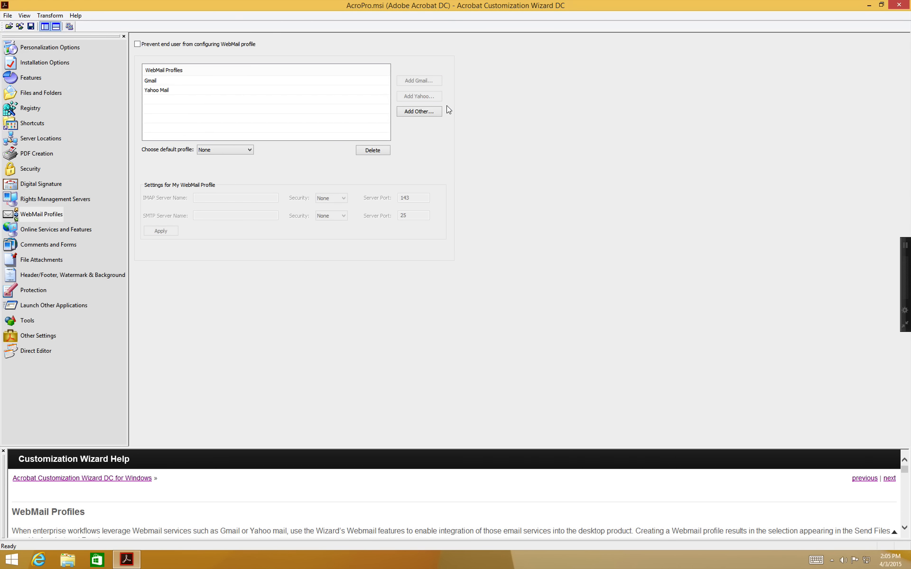
- Start another WebMail profile with IMAP server imap.aquo-drinks.com and SMTP server smtp.aquo-drinks.com
{"action": "left_click", "coordinate": [418, 105]}
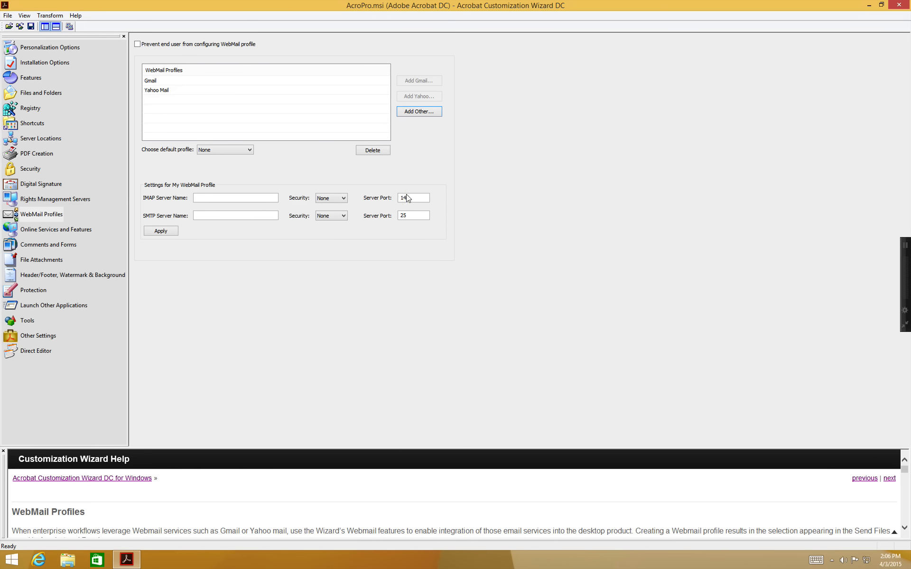
{"action": "left_click", "coordinate": [223, 200]}
{"action": "type", "text": "imap.aquo-drinks.com"}
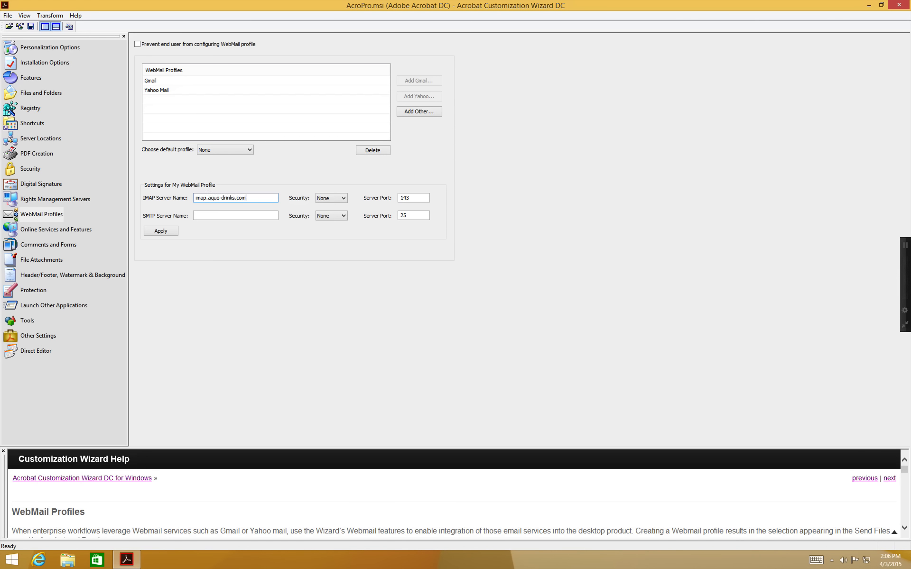
{"action": "left_click", "coordinate": [225, 216]}
{"action": "type", "text": "smtp"}
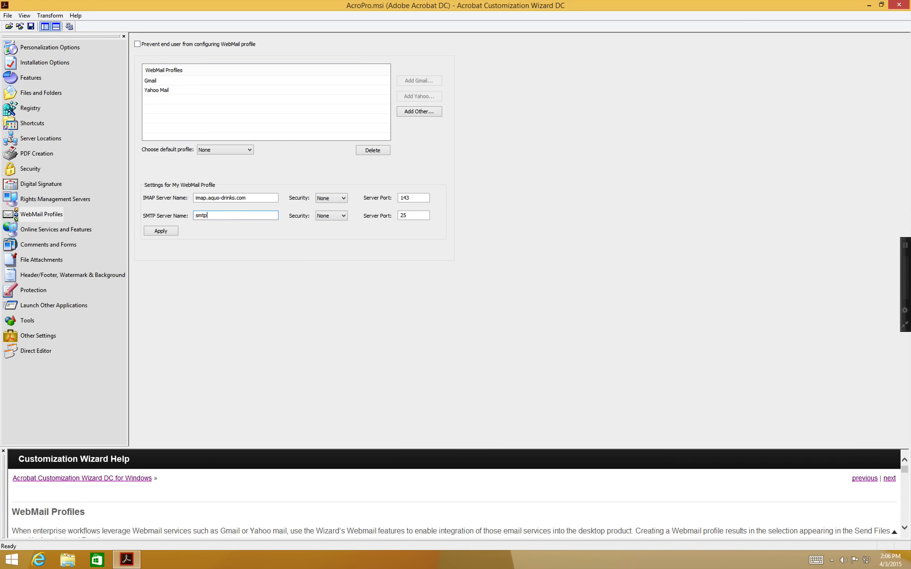
{"action": "type", "text": ".aquo-drinks.com"}
- Set both the IMAP and SMTP security to SSL and apply the custom WebMail profile settings
{"action": "left_click", "coordinate": [333, 197]}
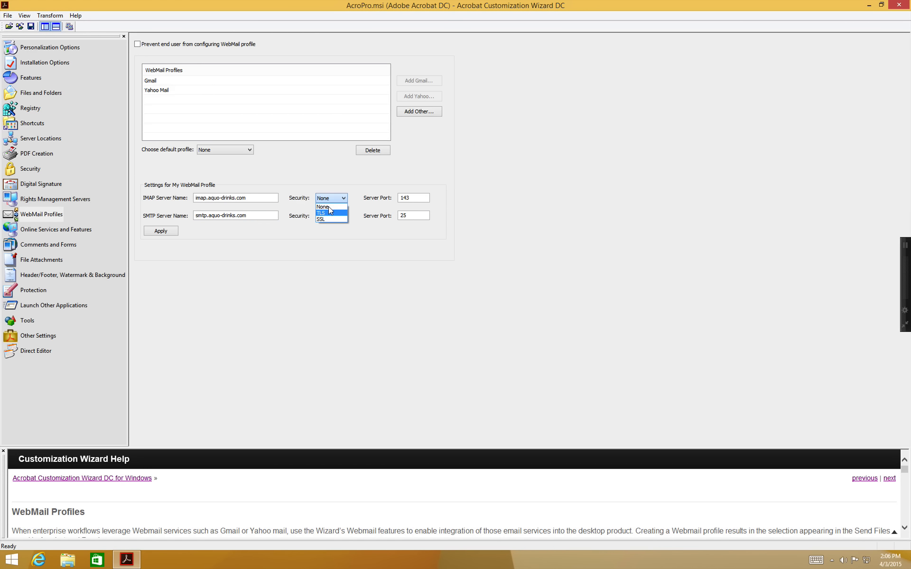
{"action": "left_click", "coordinate": [331, 219]}
{"action": "left_click", "coordinate": [339, 213]}
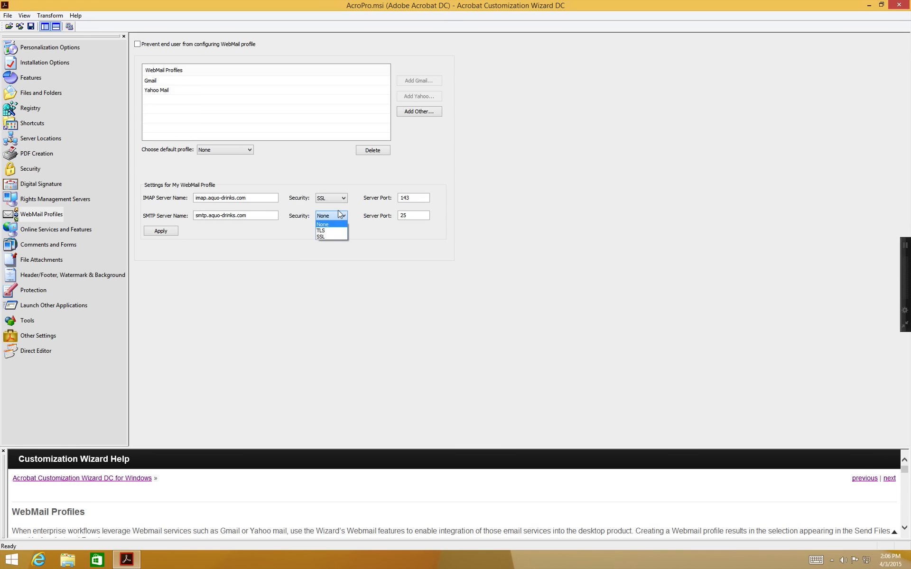
{"action": "left_click", "coordinate": [332, 235]}
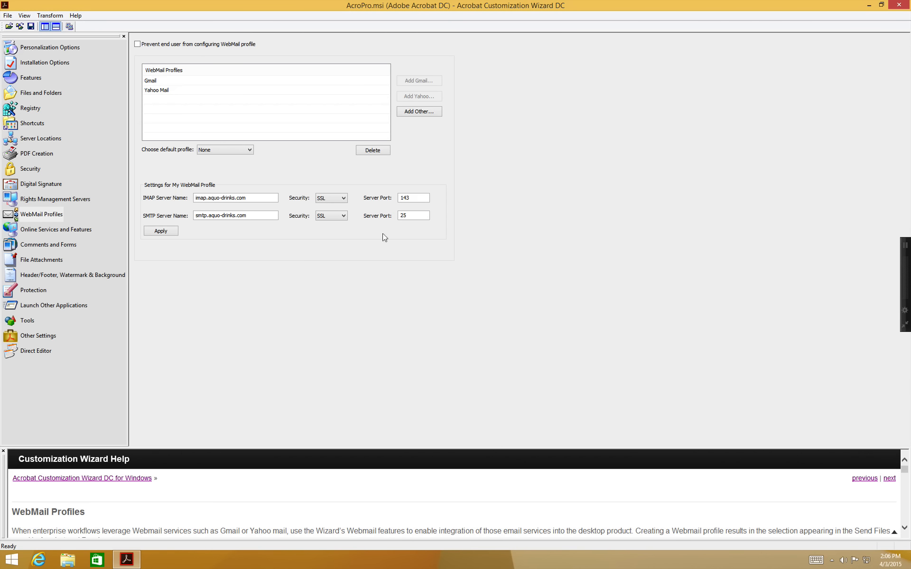
{"action": "left_click", "coordinate": [153, 221]}
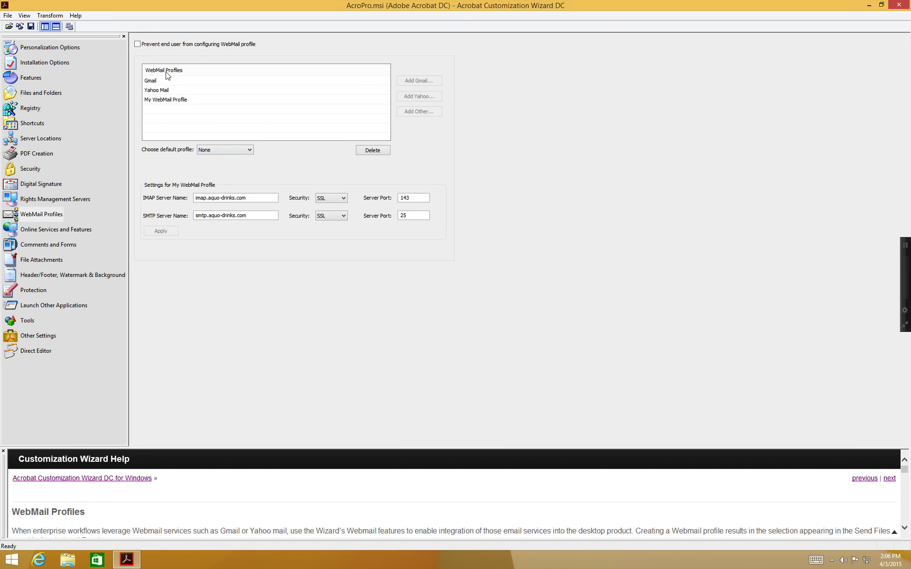
- Choose the default profile for the WebMail profiles
{"action": "left_click", "coordinate": [171, 99]}
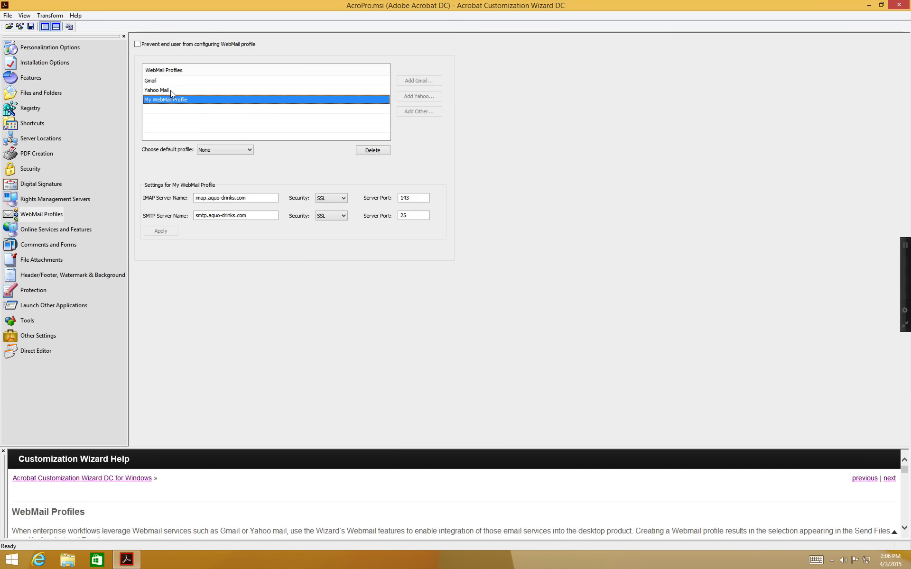
{"action": "left_click", "coordinate": [204, 149]}
{"action": "left_click", "coordinate": [208, 168]}
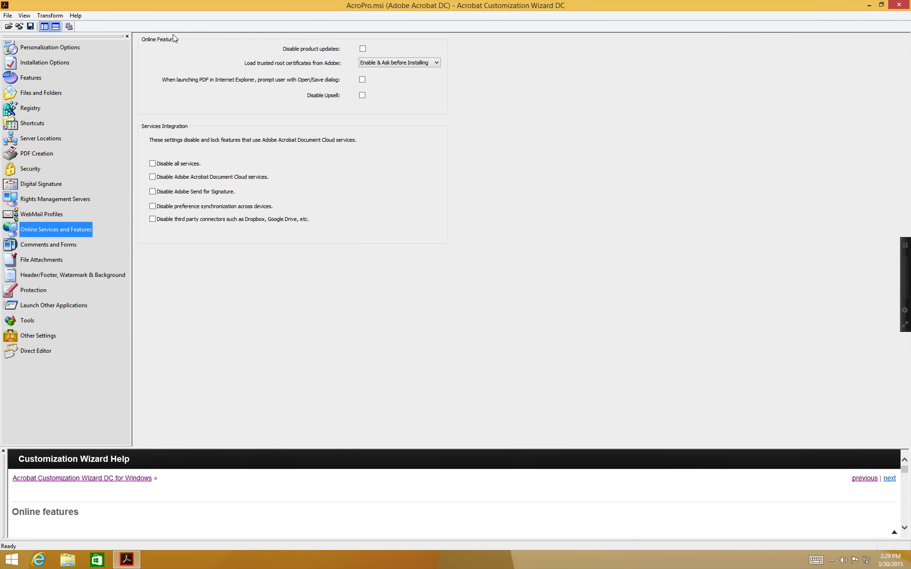
- Examine the online feature options for product updates, trusted root certificate loading, the Internet Explorer Open/Save prompt and upsell
{"action": "left_click", "coordinate": [357, 42]}
{"action": "left_click", "coordinate": [356, 42]}
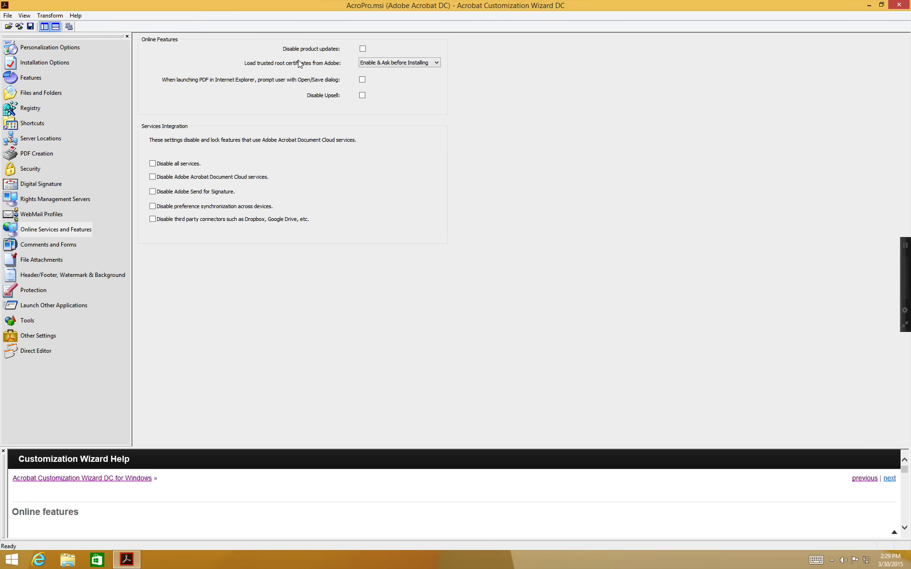
{"action": "left_click", "coordinate": [419, 62]}
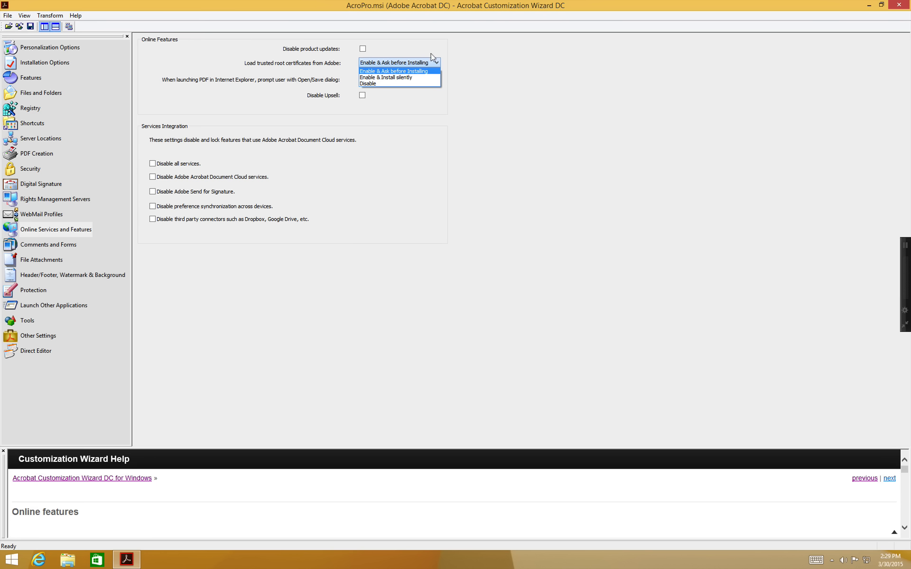
{"action": "left_click", "coordinate": [458, 51]}
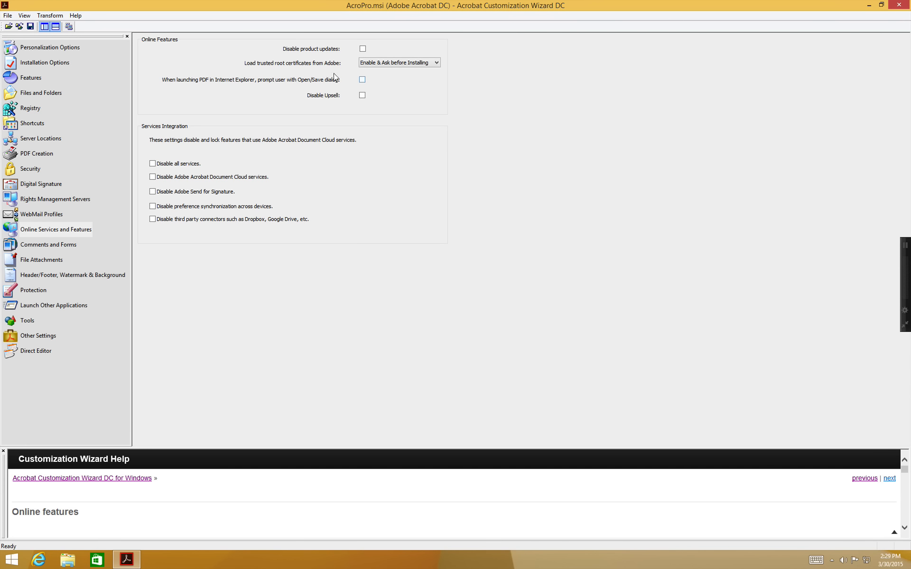
{"action": "left_click", "coordinate": [356, 75]}
{"action": "left_click", "coordinate": [354, 88]}
- Try disabling all services, restore the setting, and go through the individual service options in Services Integration
{"action": "left_click", "coordinate": [152, 164]}
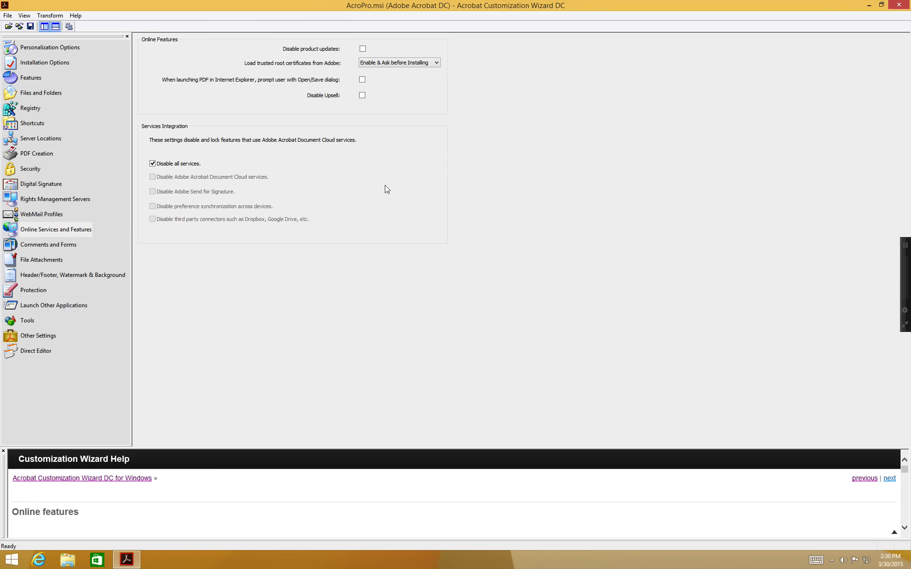
{"action": "left_click", "coordinate": [147, 158]}
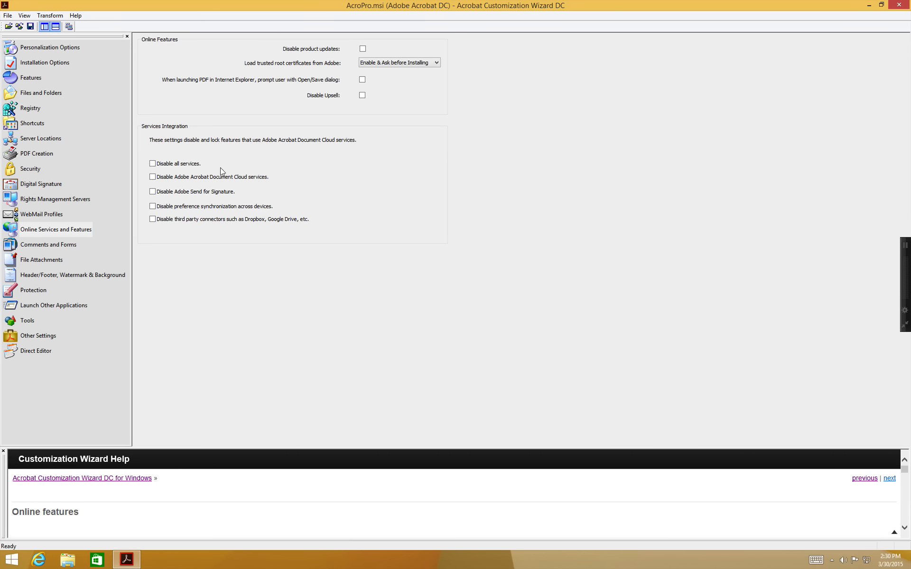
{"action": "left_click", "coordinate": [149, 176]}
{"action": "left_click", "coordinate": [174, 192]}
{"action": "left_click", "coordinate": [152, 191]}
{"action": "left_click", "coordinate": [153, 206]}
{"action": "left_click", "coordinate": [149, 216]}
{"action": "left_click", "coordinate": [158, 218]}
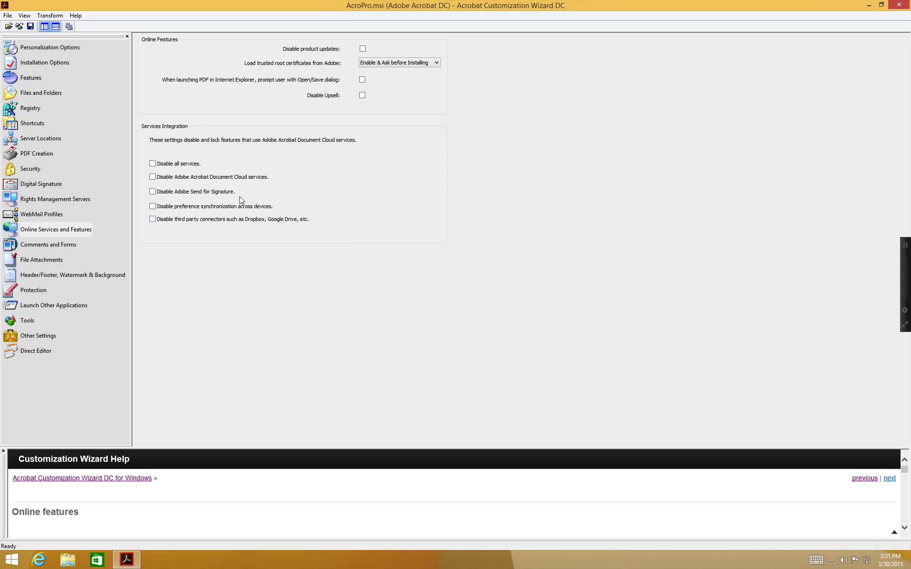
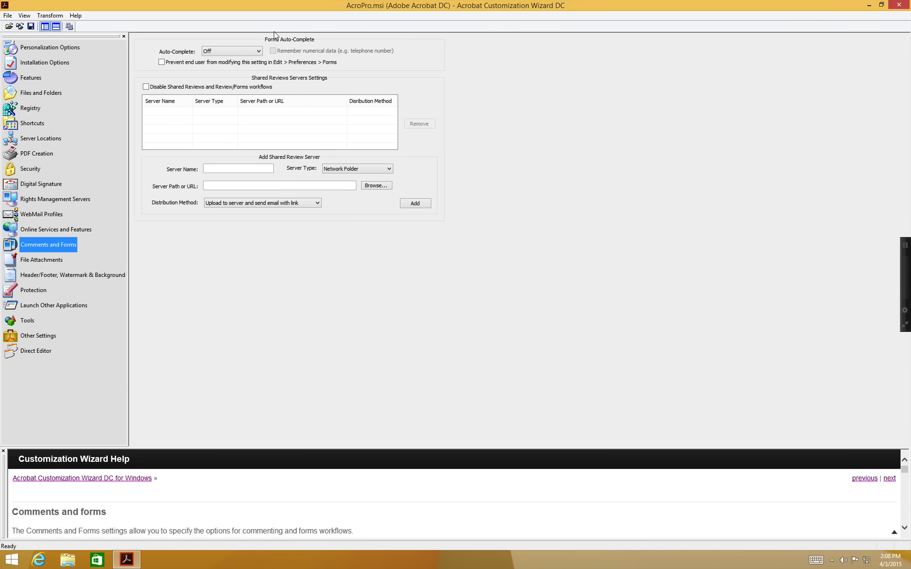
- Try Advanced forms auto-complete and disabling the Shared Reviews workflows, returning auto-complete to Off and leaving the workflows enabled
{"action": "left_click", "coordinate": [248, 43]}
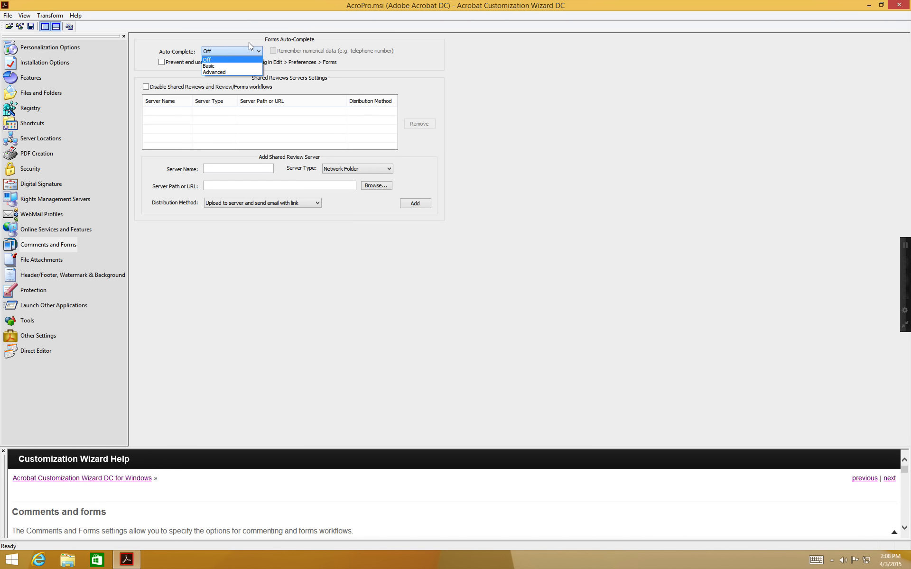
{"action": "left_click", "coordinate": [407, 38]}
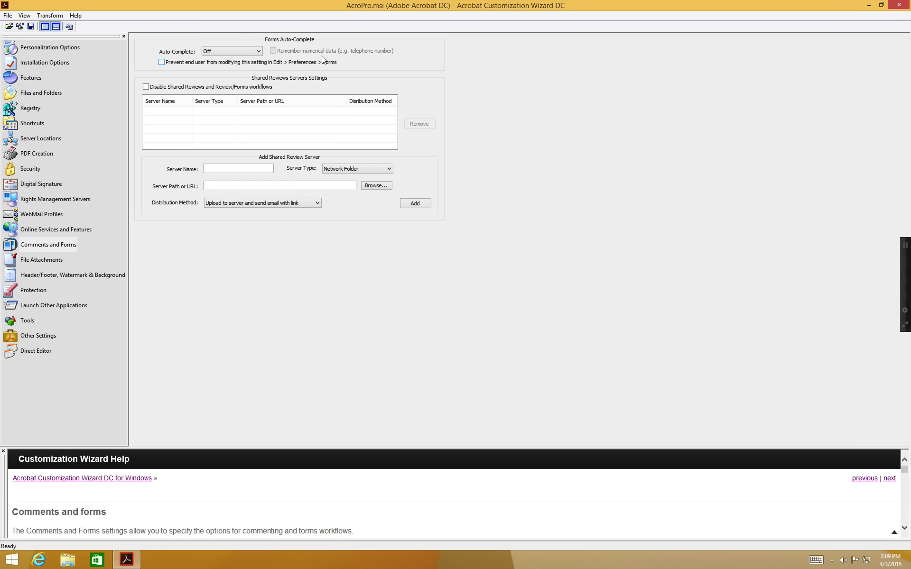
{"action": "left_click", "coordinate": [249, 48]}
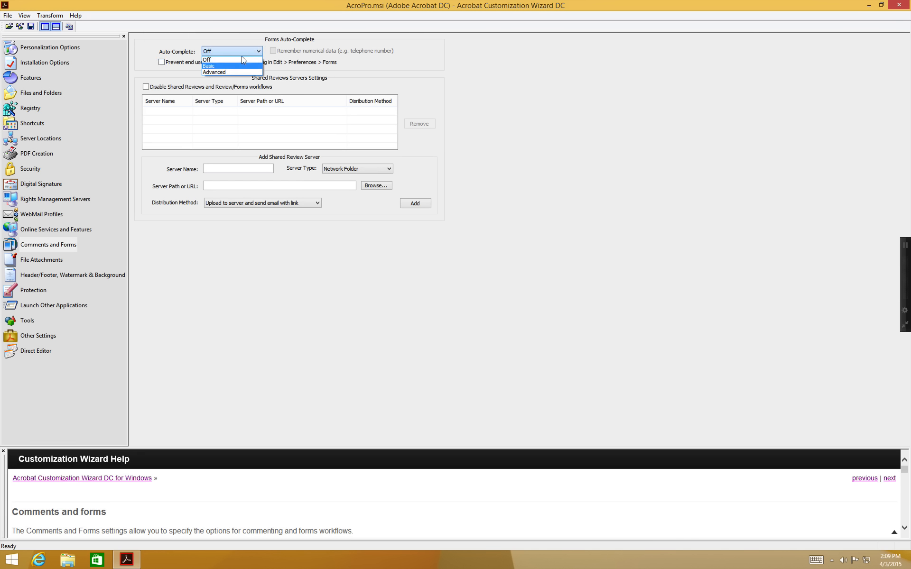
{"action": "left_click", "coordinate": [249, 72]}
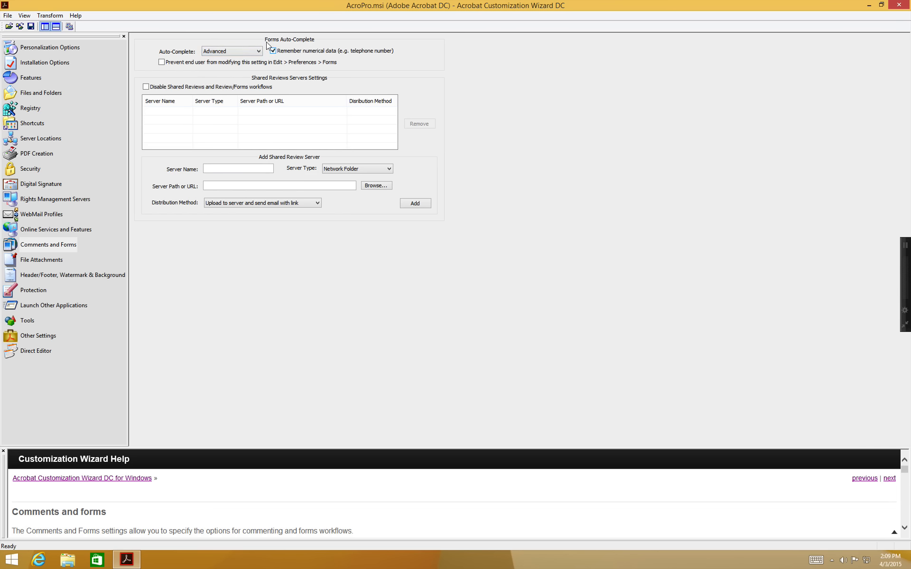
{"action": "left_click", "coordinate": [250, 49]}
{"action": "left_click", "coordinate": [245, 58]}
{"action": "left_click", "coordinate": [138, 78]}
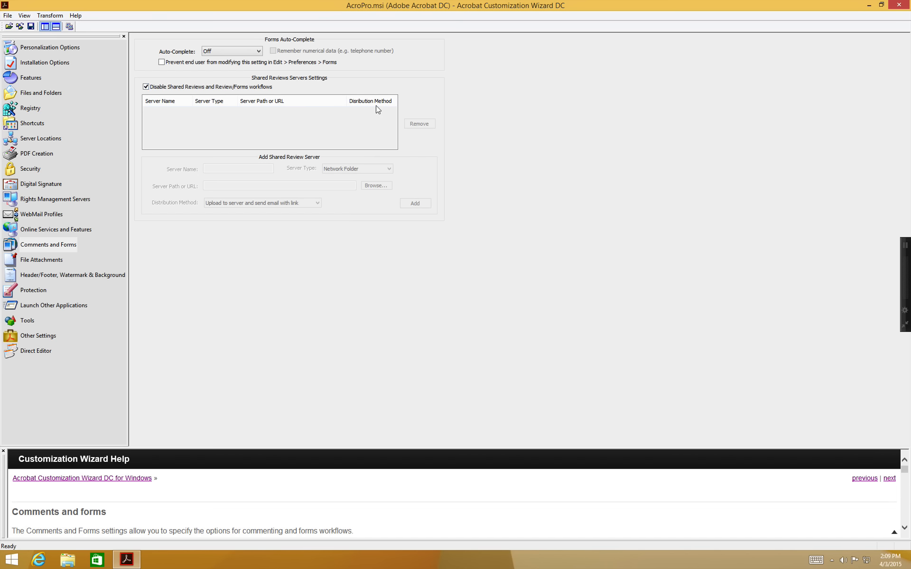
{"action": "left_click", "coordinate": [140, 83]}
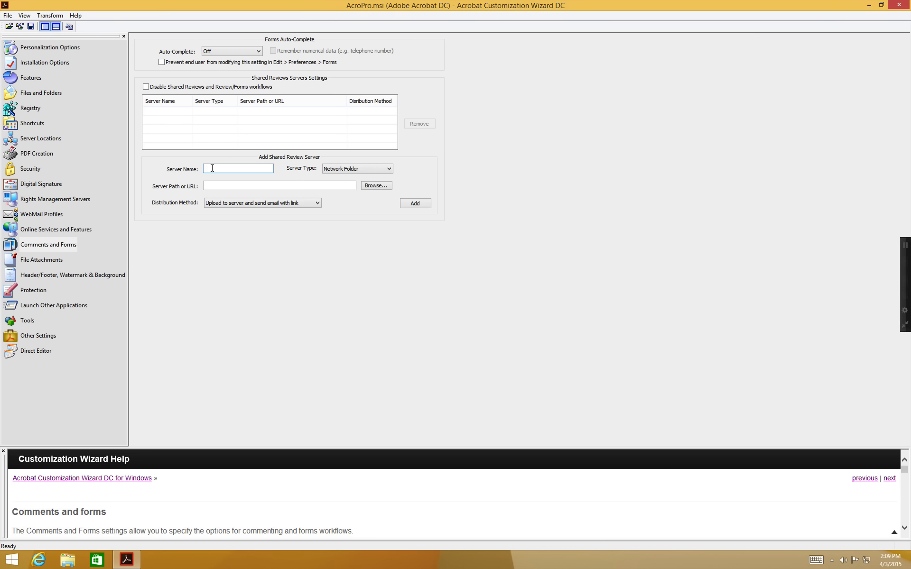
{"action": "type", "text": "Aquo Shared Review Server"}
{"action": "left_click", "coordinate": [324, 160]}
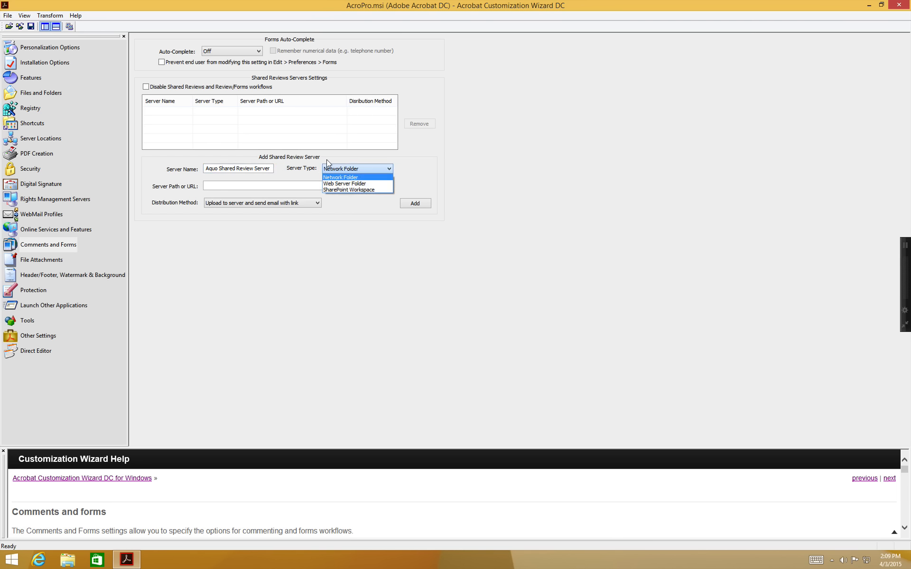
{"action": "left_click", "coordinate": [349, 189]}
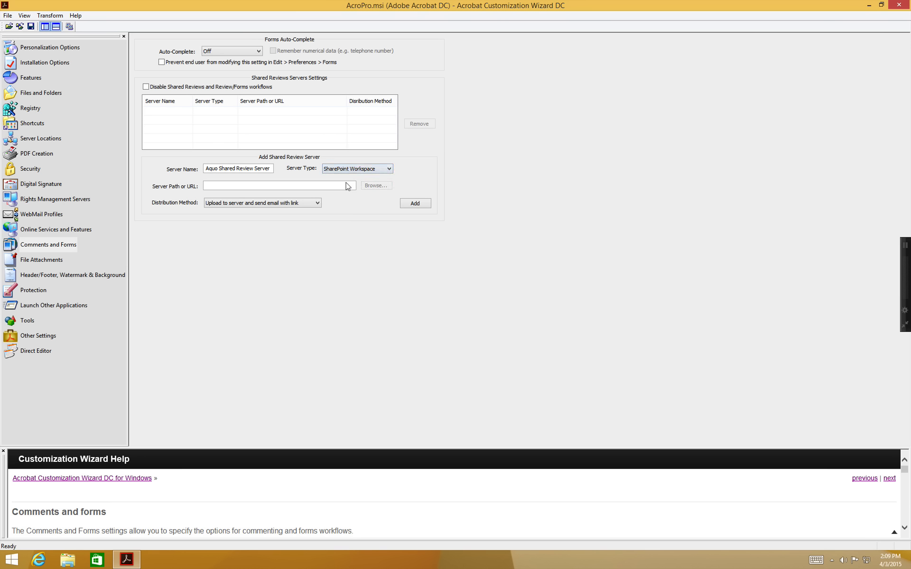
{"action": "left_click", "coordinate": [207, 186]}
{"action": "type", "text": "https://aquo-drinks.sharep"}
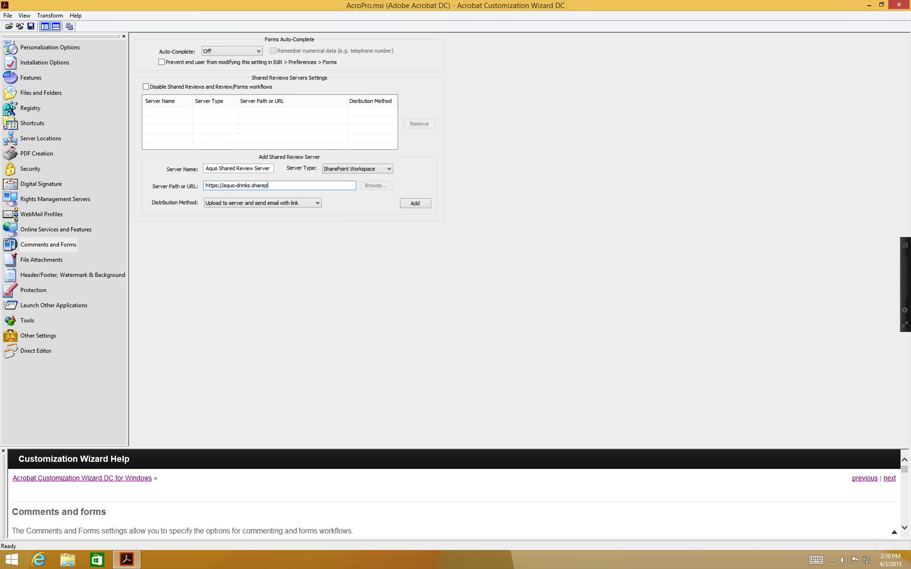
{"action": "type", "text": "oint.com/SharedReview/"}
{"action": "left_click", "coordinate": [309, 200]}
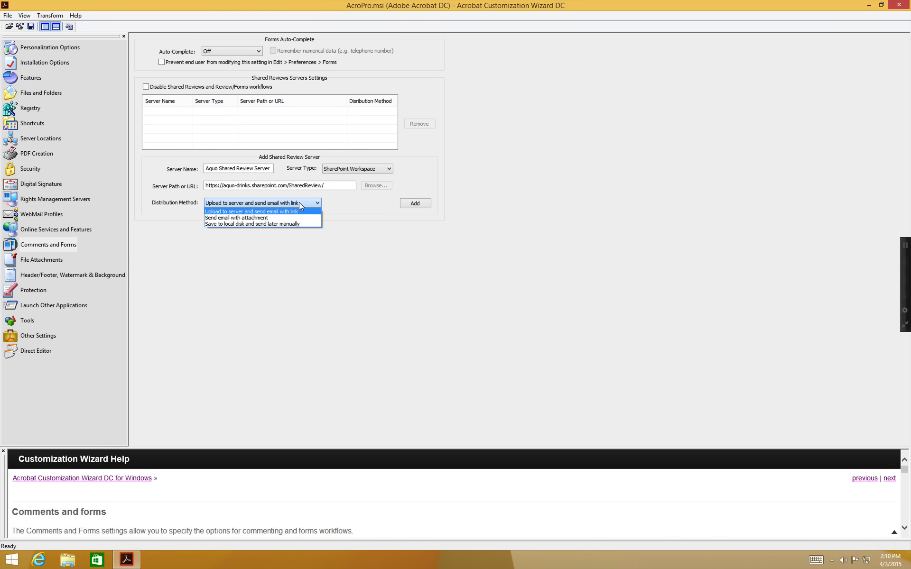
{"action": "left_click", "coordinate": [339, 199]}
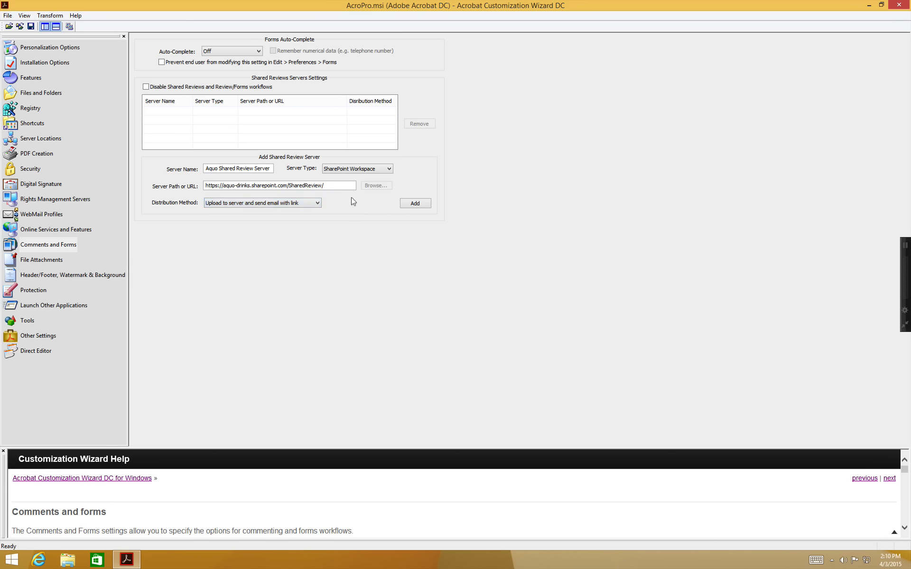
{"action": "left_click", "coordinate": [405, 196]}
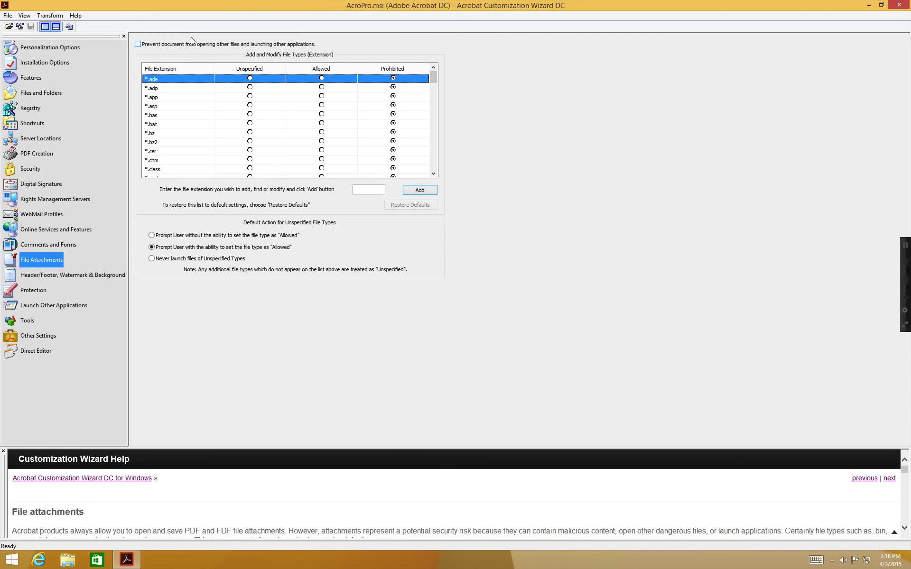
- Add the *.TIFF extension to the file attachment types, leaving documents allowed to open other files and launch applications
{"action": "left_click", "coordinate": [137, 44]}
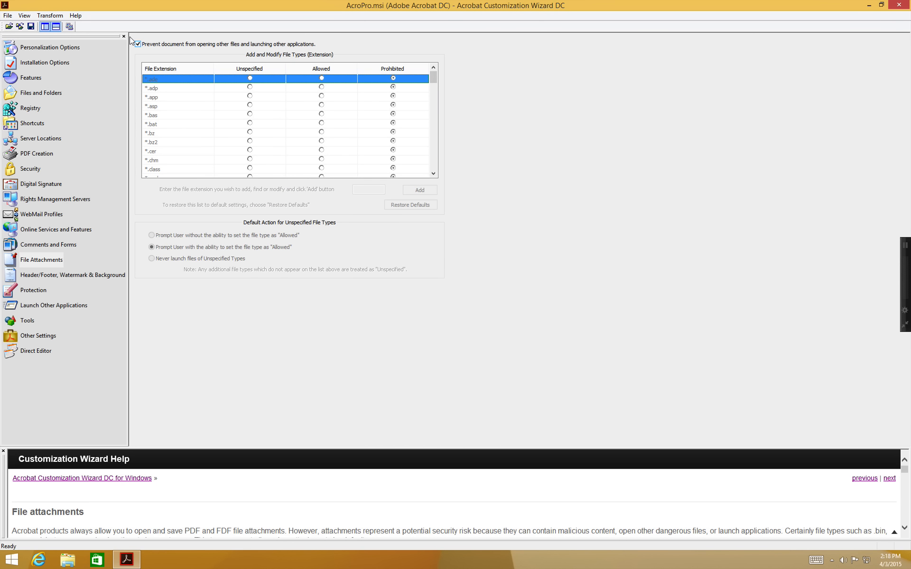
{"action": "left_click", "coordinate": [136, 43]}
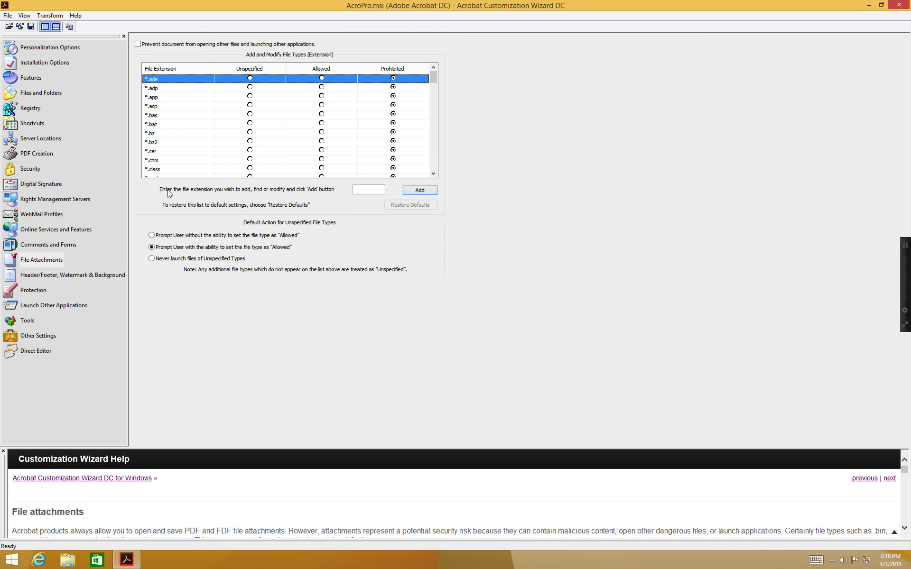
{"action": "left_click_drag", "start_coordinate": [431, 76], "coordinate": [421, 145]}
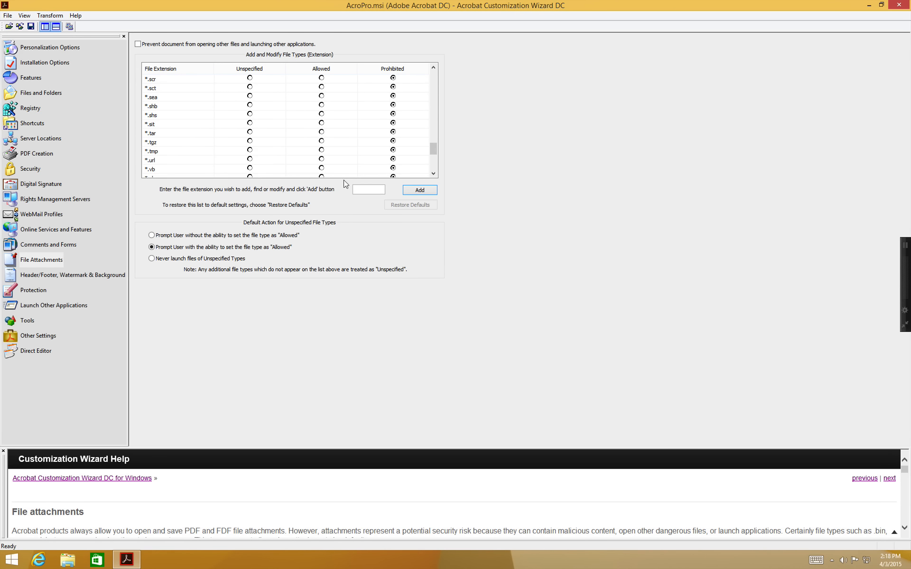
{"action": "left_click", "coordinate": [356, 190]}
{"action": "type", "text": "*.TIFF"}
{"action": "left_click", "coordinate": [412, 185]}
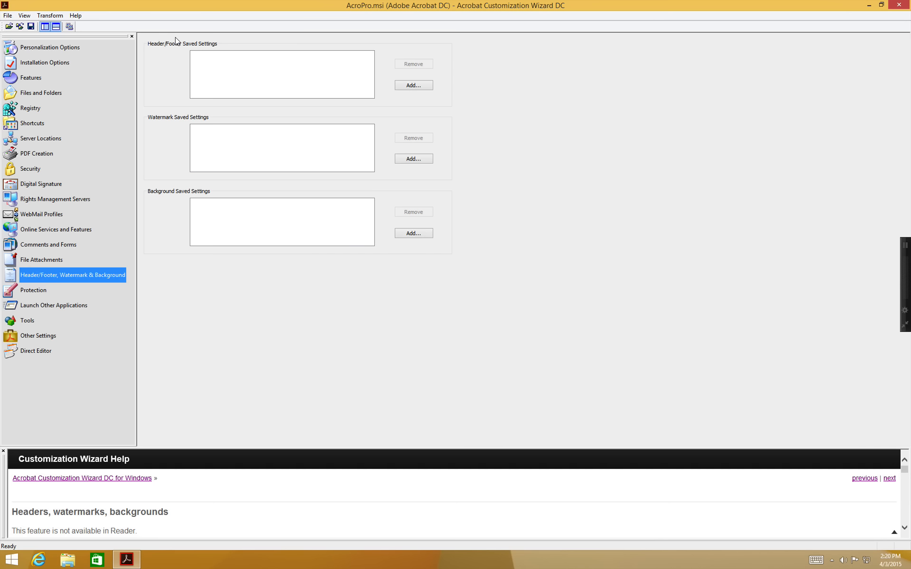
- Add Aquo_Header.xml from the Aquo Files HeaderFooter folder in Documents to the header/footer saved settings
{"action": "left_click", "coordinate": [412, 84]}
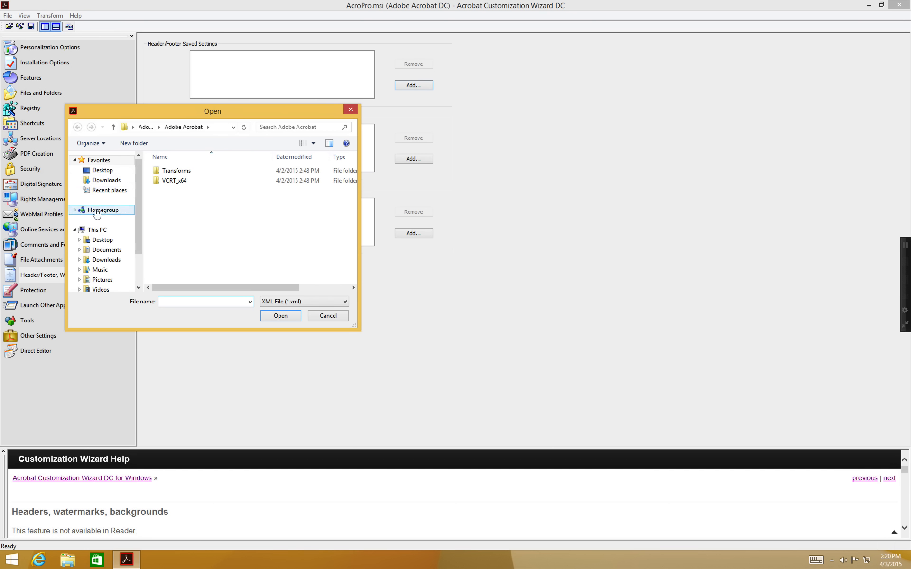
{"action": "left_click", "coordinate": [118, 248]}
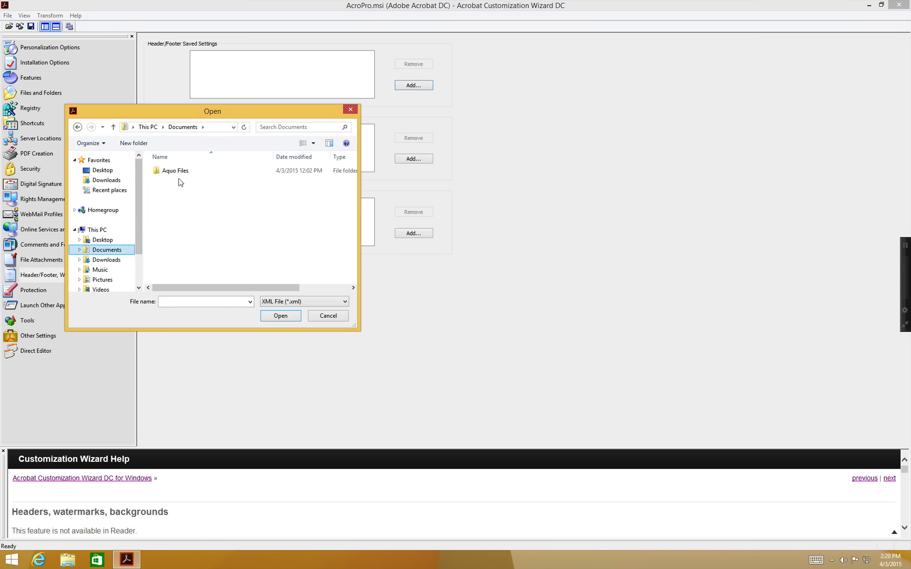
{"action": "double_click", "coordinate": [174, 171]}
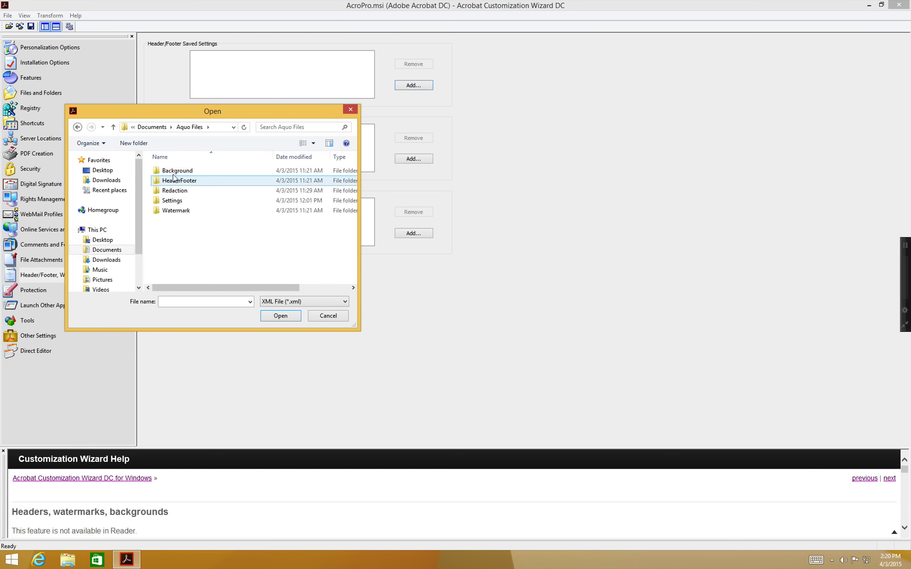
{"action": "double_click", "coordinate": [176, 181]}
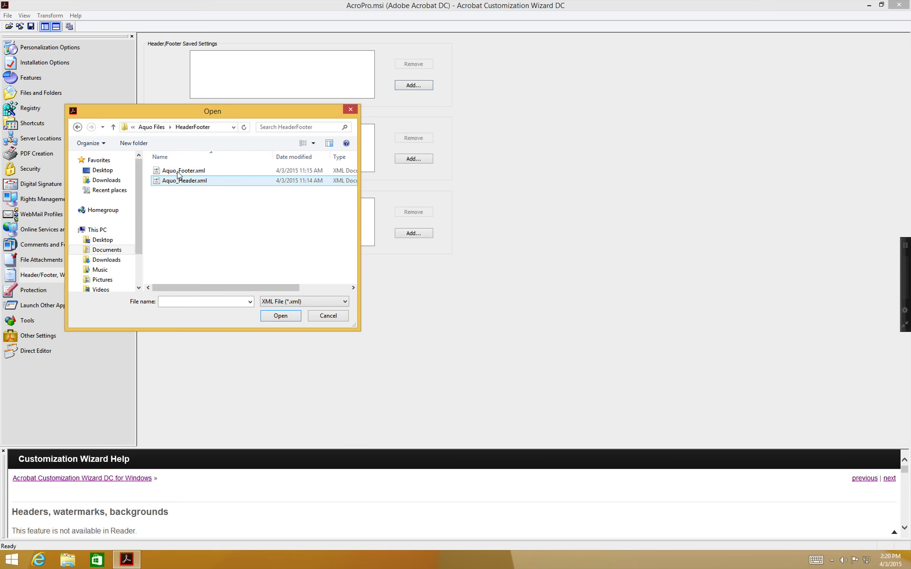
{"action": "left_click", "coordinate": [179, 180]}
{"action": "left_click", "coordinate": [280, 314]}
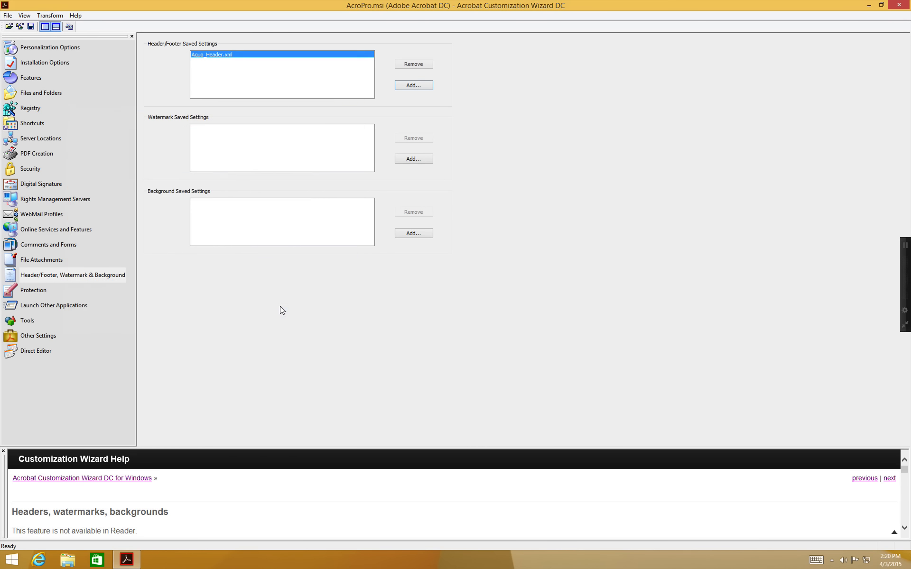
- Add Aquo_Footer.xml to the header/footer saved settings
{"action": "left_click", "coordinate": [407, 85]}
{"action": "left_click", "coordinate": [185, 170]}
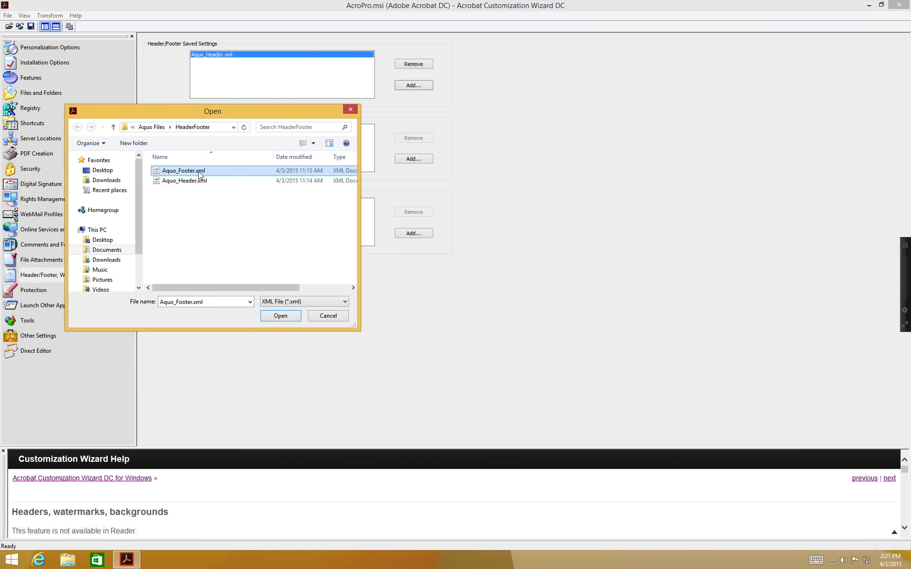
{"action": "left_click", "coordinate": [280, 314]}
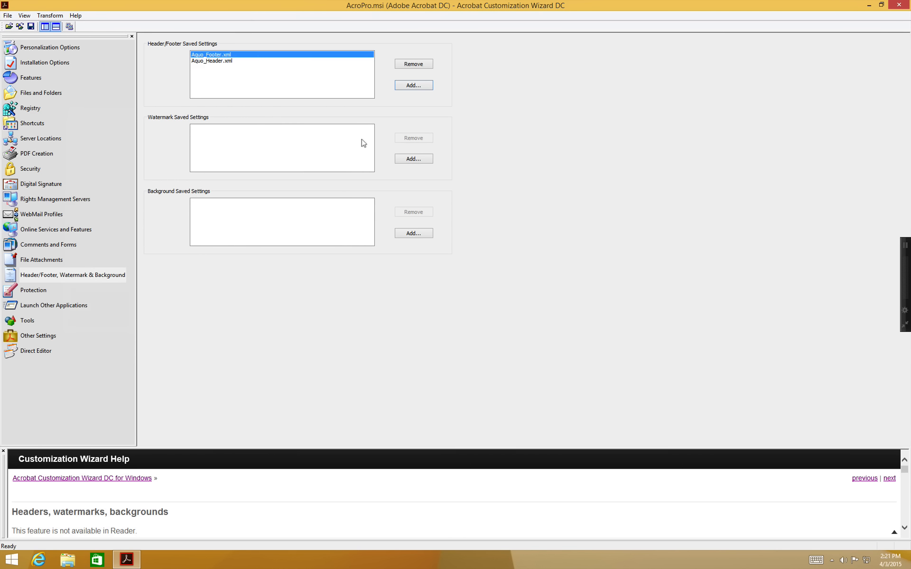
- Add Aquo_Watermark.xml from the Aquo Files Watermark folder to the watermark saved settings
{"action": "left_click", "coordinate": [408, 156]}
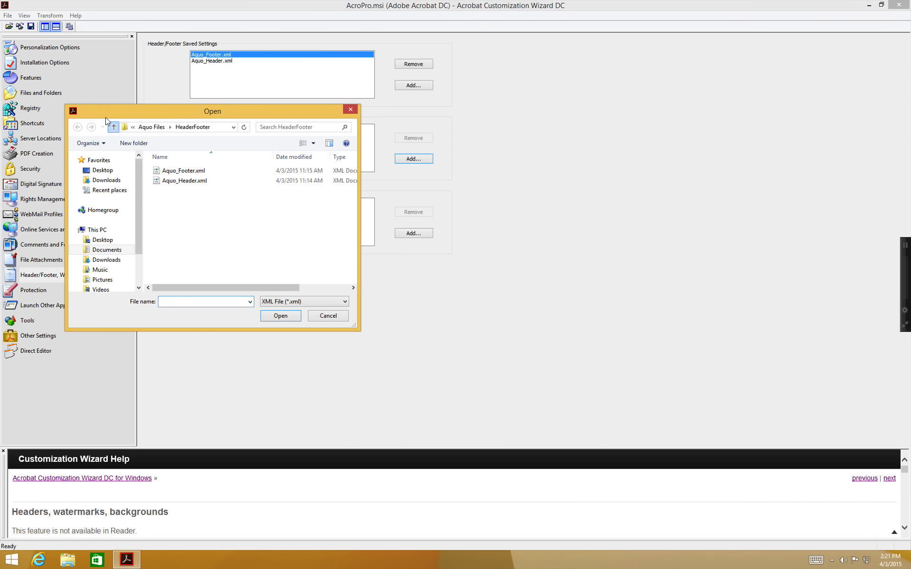
{"action": "left_click", "coordinate": [113, 127]}
{"action": "double_click", "coordinate": [175, 210]}
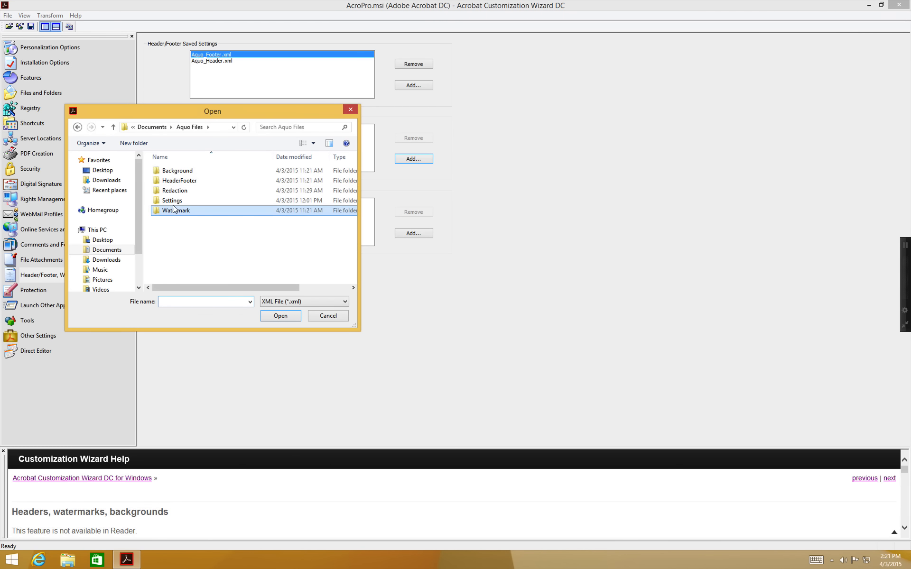
{"action": "left_click", "coordinate": [184, 171]}
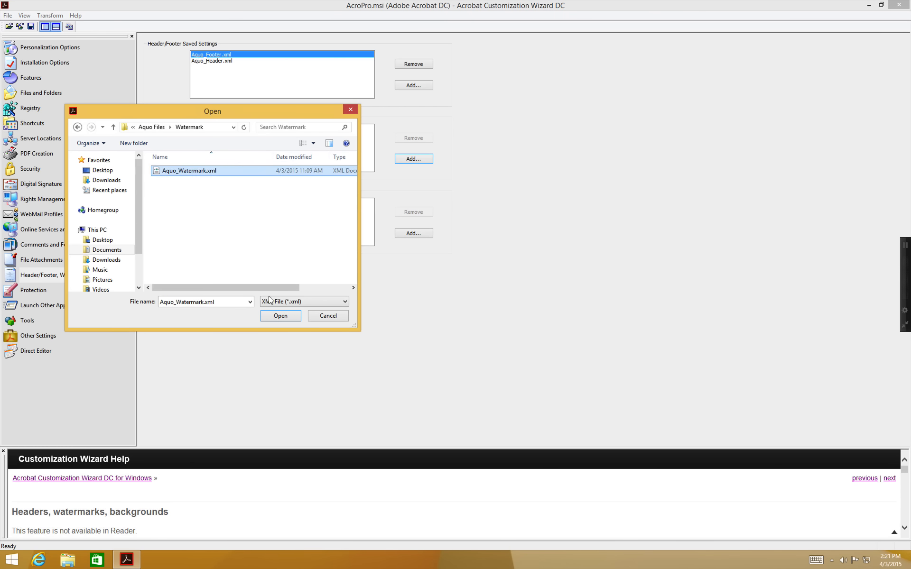
{"action": "left_click", "coordinate": [274, 315]}
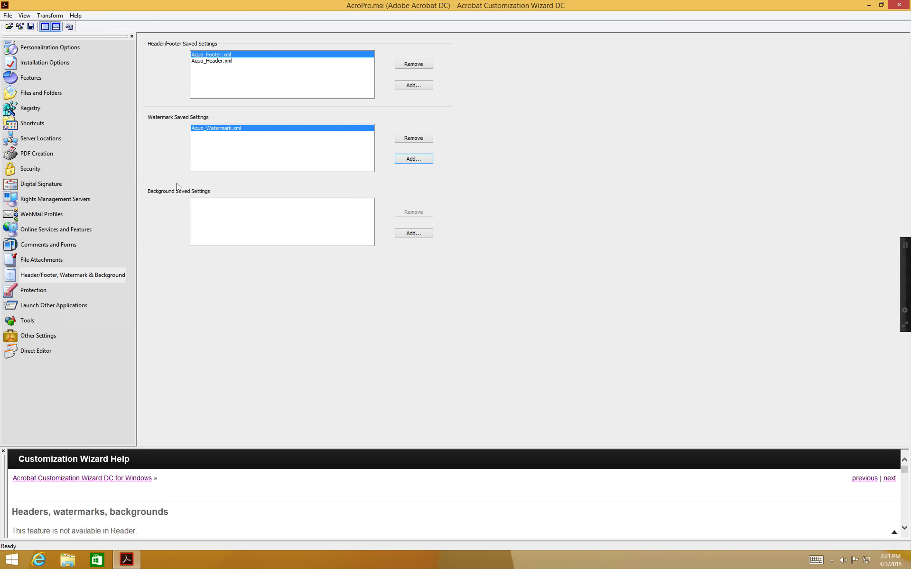
- Add Aquo_Background.xml from the Aquo Files Background folder to the background saved settings
{"action": "left_click", "coordinate": [406, 227]}
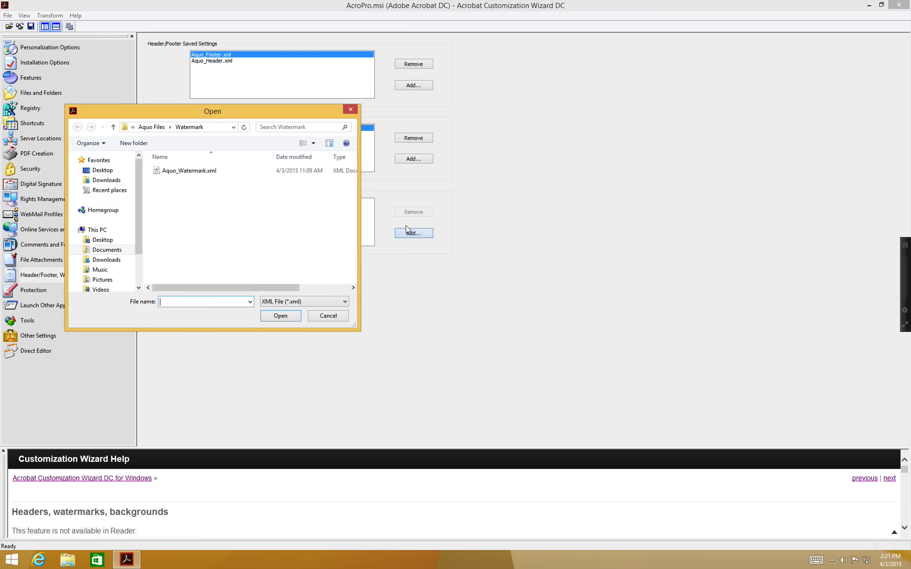
{"action": "left_click", "coordinate": [110, 124]}
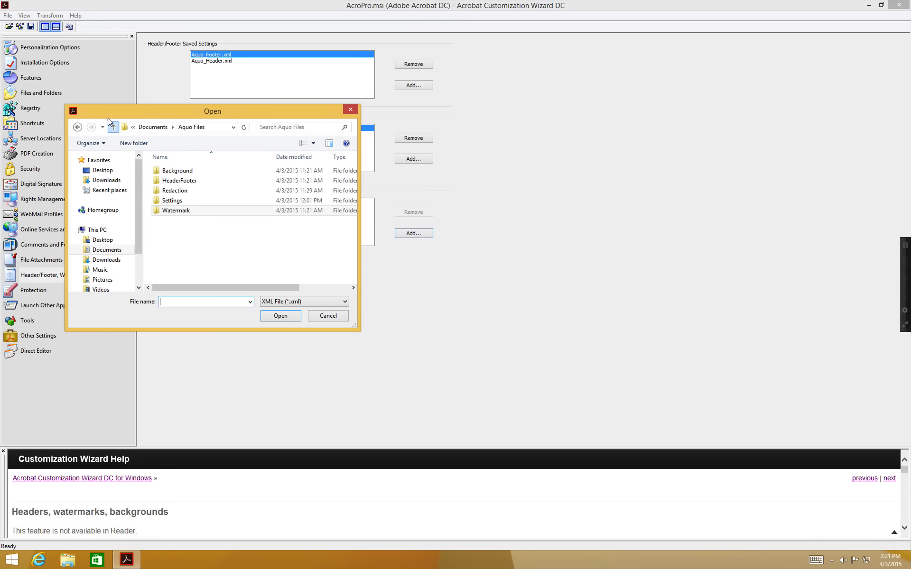
{"action": "double_click", "coordinate": [166, 167]}
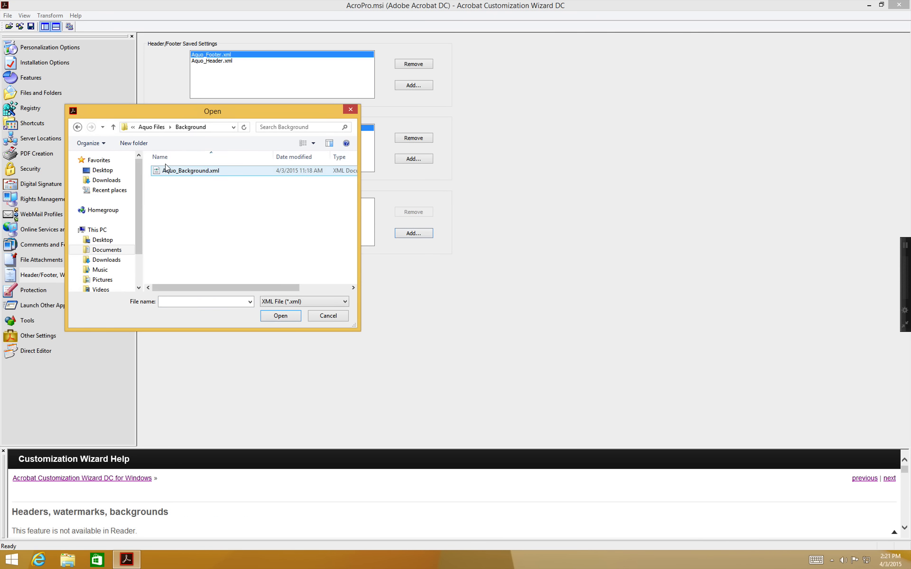
{"action": "left_click", "coordinate": [180, 169]}
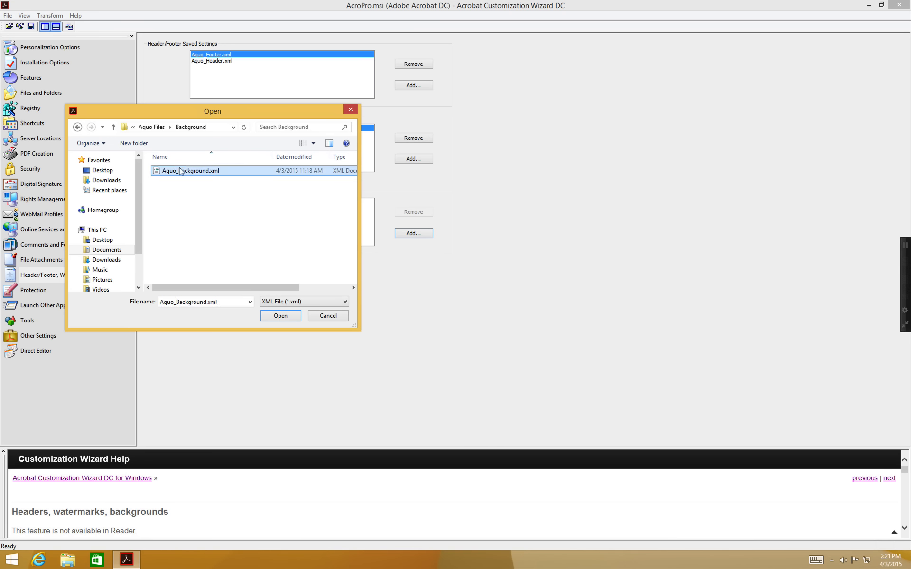
{"action": "left_click", "coordinate": [280, 314]}
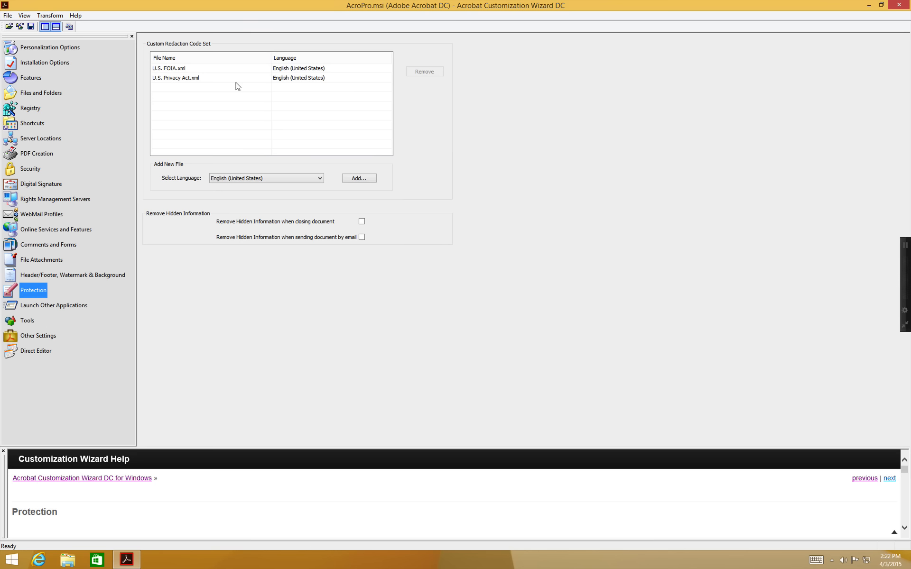
- Add Custom_Redaction.xml from the Aquo Files Redaction folder to the custom redaction code sets for English (United States)
{"action": "left_click", "coordinate": [361, 177]}
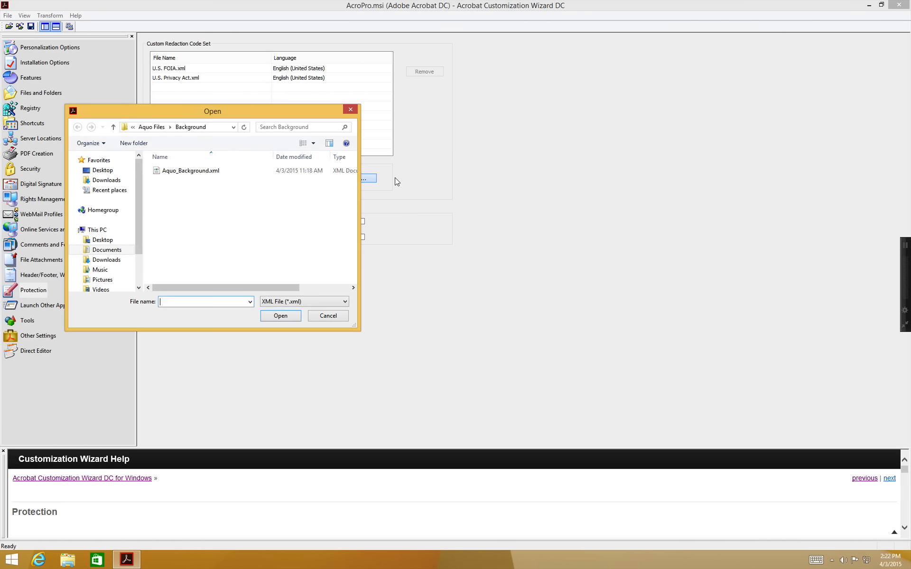
{"action": "left_click", "coordinate": [112, 127]}
{"action": "left_click", "coordinate": [189, 190]}
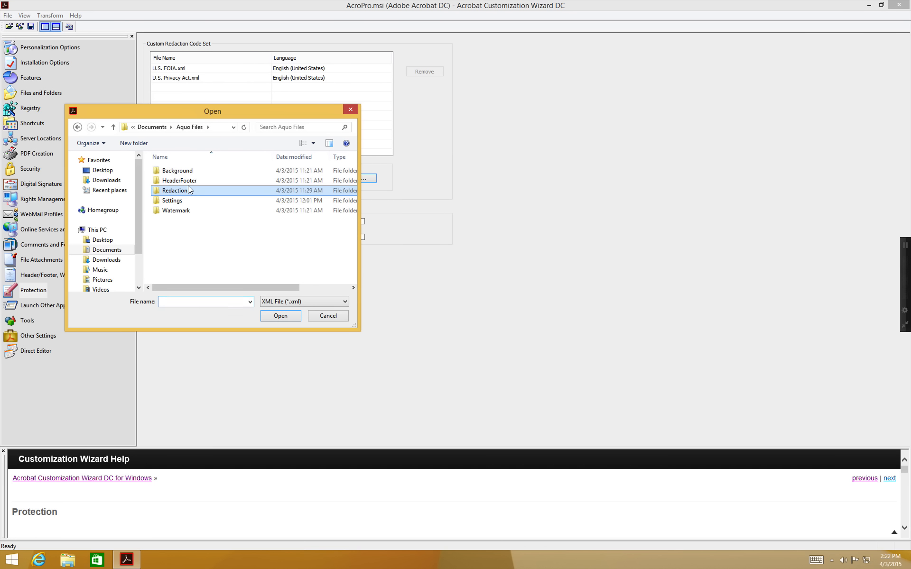
{"action": "left_click", "coordinate": [180, 193]}
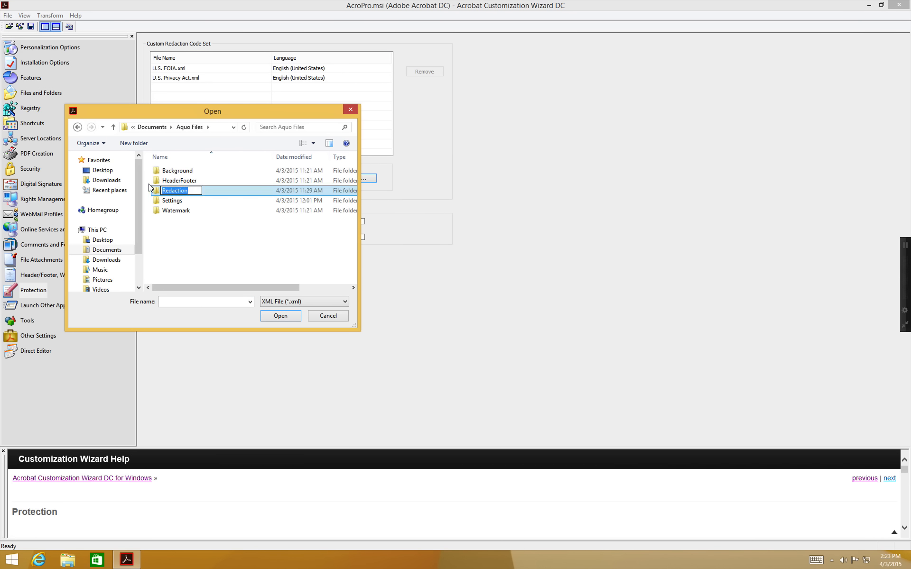
{"action": "double_click", "coordinate": [156, 190]}
{"action": "left_click", "coordinate": [182, 171]}
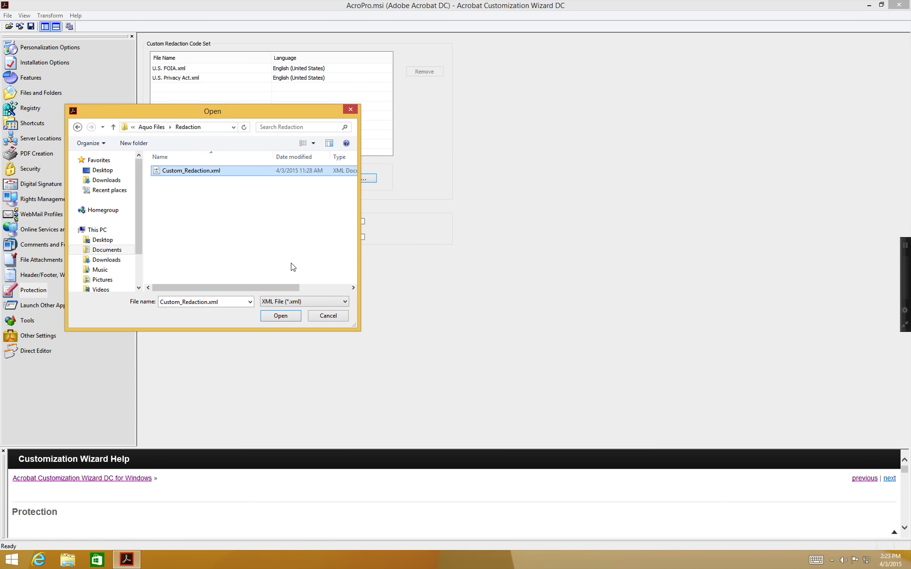
{"action": "left_click", "coordinate": [280, 309]}
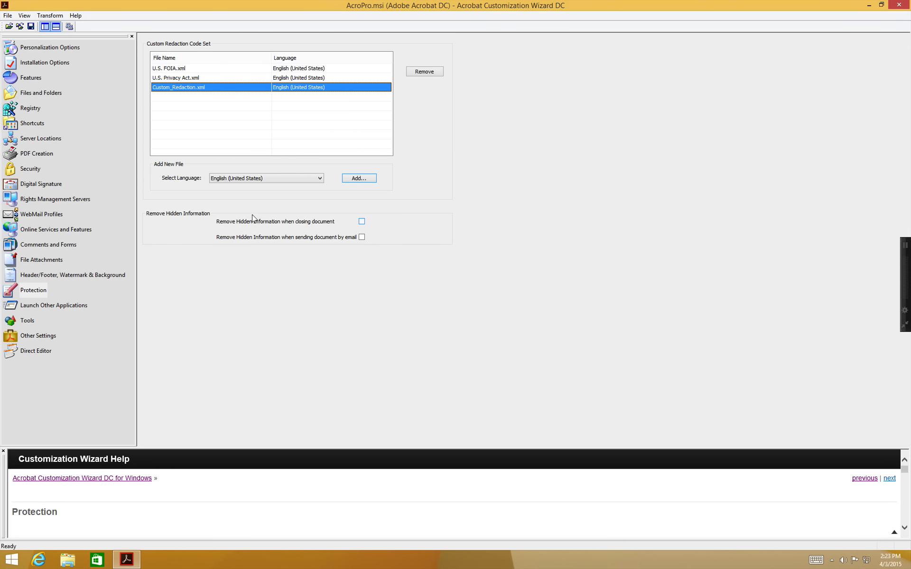
- Enable removing hidden information both when closing a document and when sending it by email
{"action": "left_click", "coordinate": [361, 221]}
{"action": "left_click", "coordinate": [361, 237]}
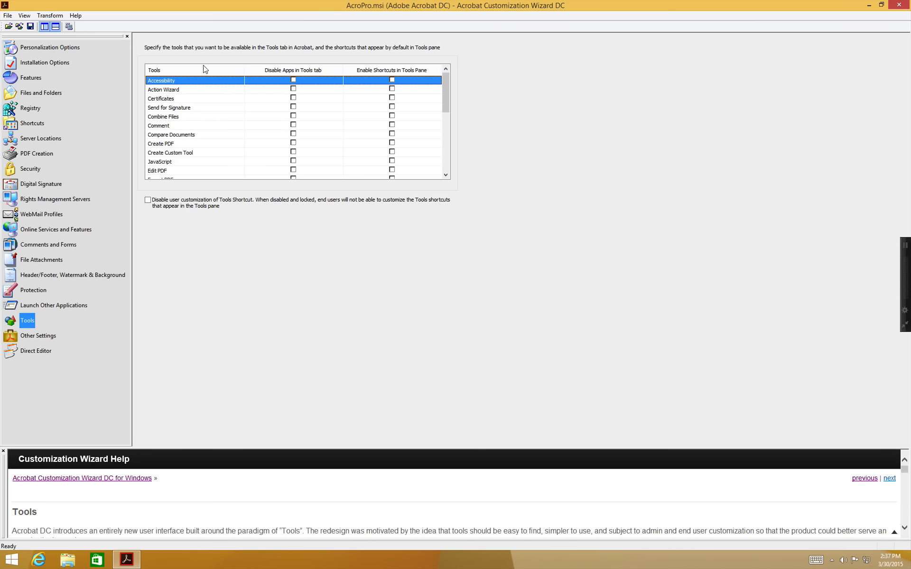
- Look through the full Tools list, from Accessibility to PDF Standards, with its options to disable apps and enable shortcuts
{"action": "left_click", "coordinate": [150, 86]}
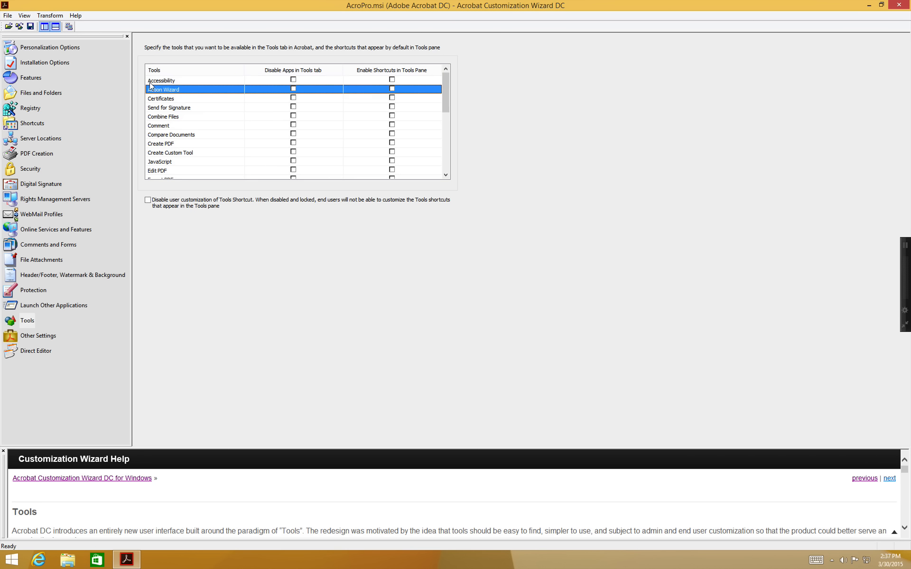
{"action": "key", "text": "Down"}
{"action": "key", "text": "Down"}
{"action": "key", "text": "Down"}
{"action": "key", "text": "Down"}
{"action": "key", "text": "Down"}
{"action": "key", "text": "Down"}
{"action": "key", "text": "Down"}
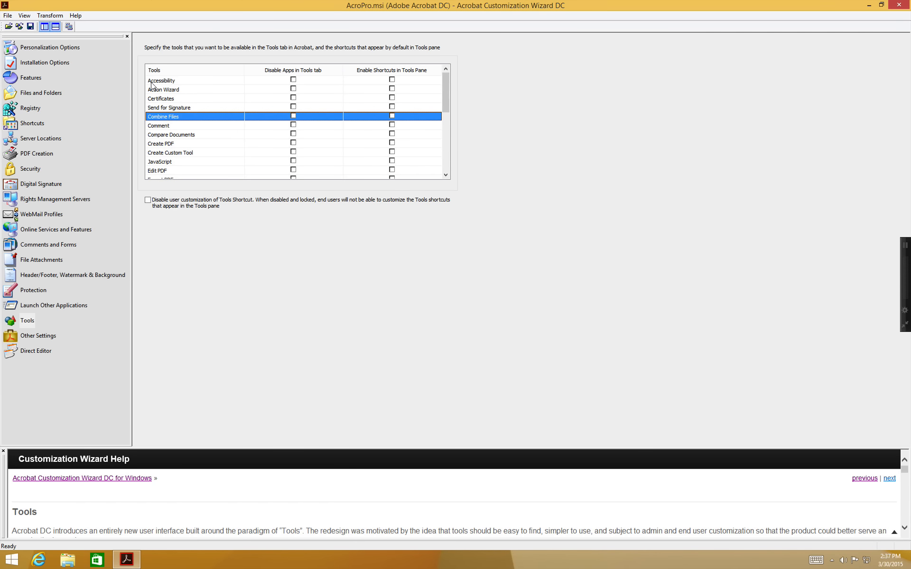
{"action": "key", "text": "Down"}
{"action": "key", "text": "Down"}
{"action": "key", "text": "Down"}
{"action": "key", "text": "Down"}
{"action": "key", "text": "Down"}
{"action": "key", "text": "Down"}
{"action": "key", "text": "Down"}
{"action": "key", "text": "Down"}
{"action": "key", "text": "Down"}
{"action": "key", "text": "Down"}
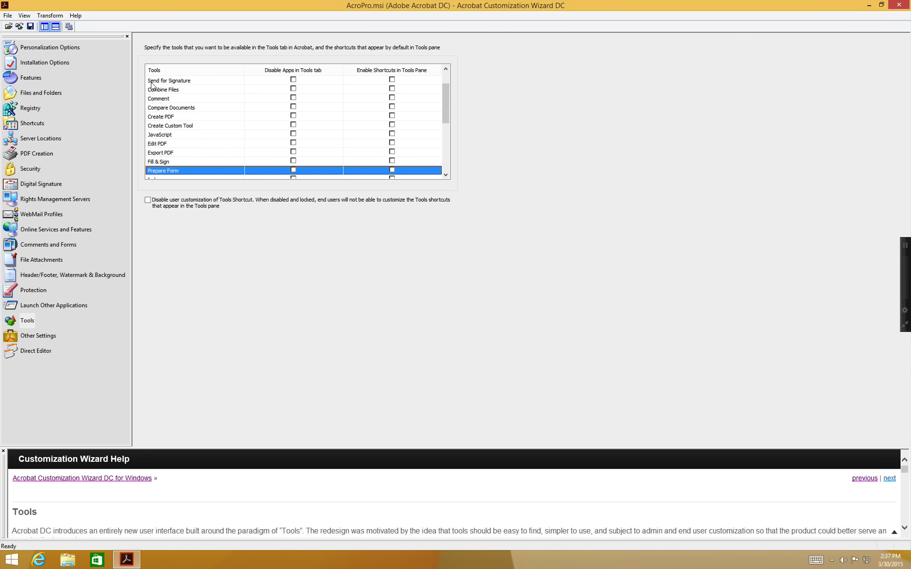
{"action": "key", "text": "Down"}
{"action": "key", "text": "Down"}
{"action": "key", "text": "Down"}
{"action": "key", "text": "Down"}
{"action": "key", "text": "Down"}
{"action": "key", "text": "Down"}
{"action": "key", "text": "Down"}
{"action": "key", "text": "Down"}
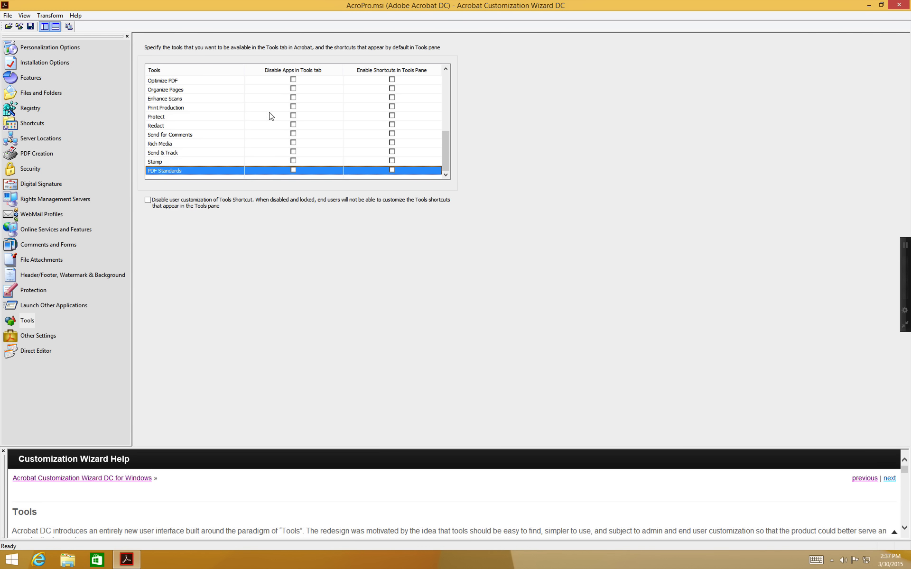
{"action": "scroll", "coordinate": [185, 118], "scroll_direction": "up", "scroll_amount": 5}
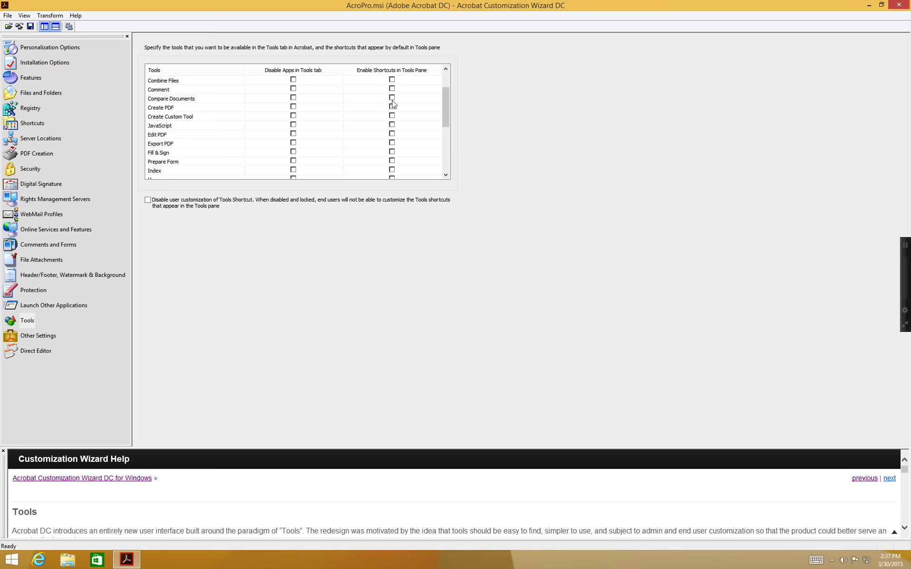
{"action": "scroll", "coordinate": [437, 70], "scroll_direction": "up", "scroll_amount": 2}
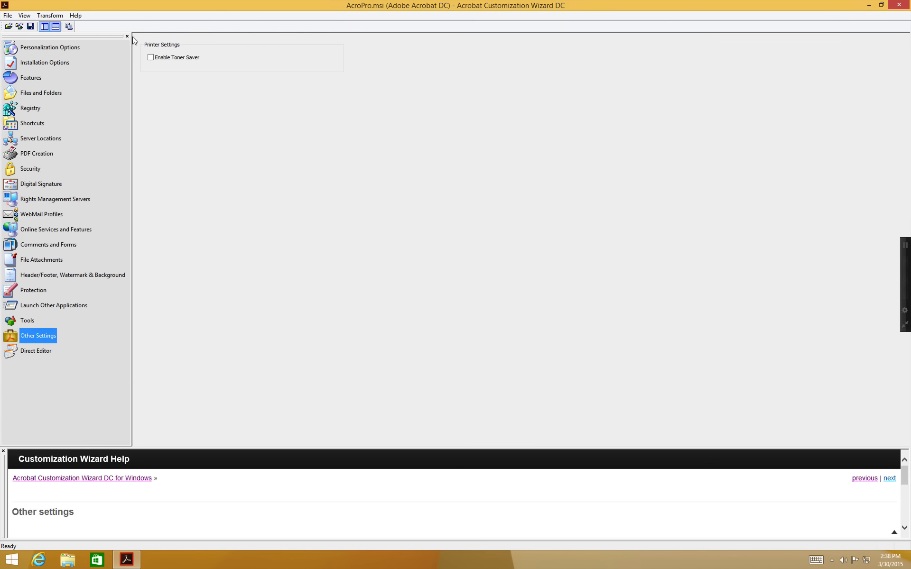
- Enable Toner Saver in the printer settings under Other Settings, and switch it back off
{"action": "left_click", "coordinate": [150, 57]}
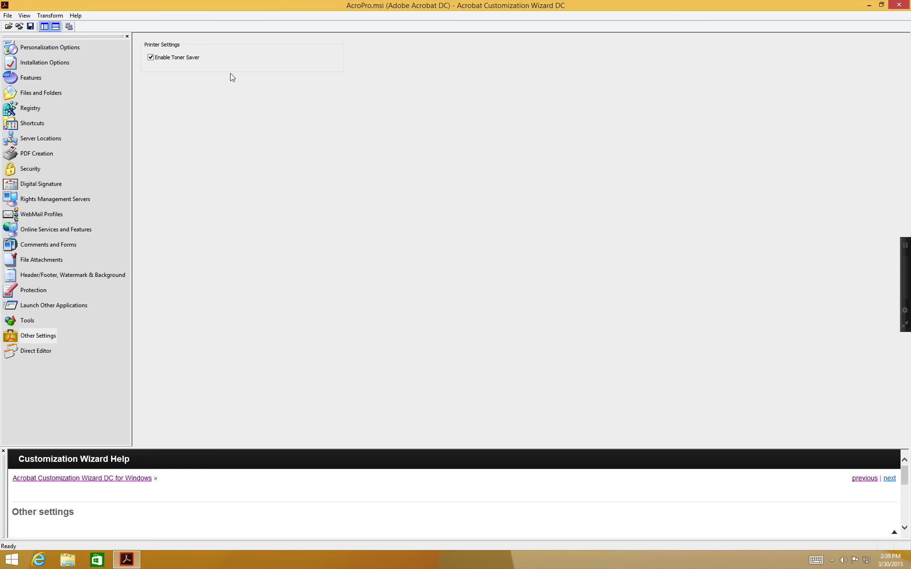
{"action": "left_click", "coordinate": [150, 57]}
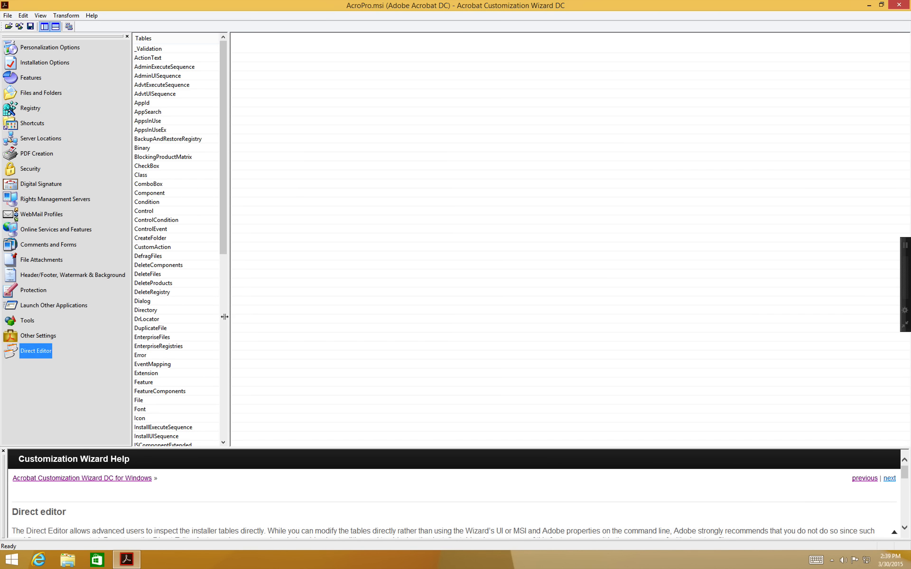
- Slightly widen the list of installer tables in the Direct Editor
{"action": "left_click_drag", "start_coordinate": [225, 317], "coordinate": [230, 317]}
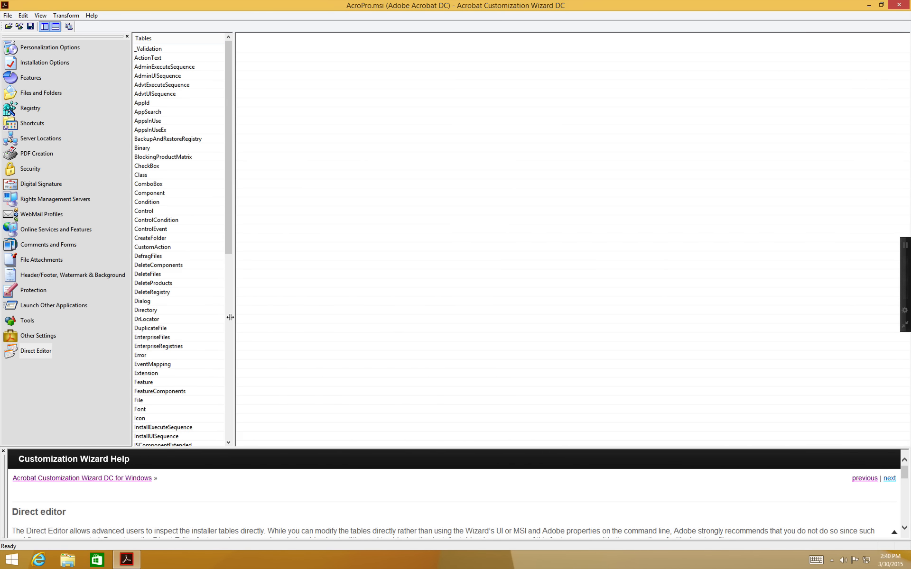